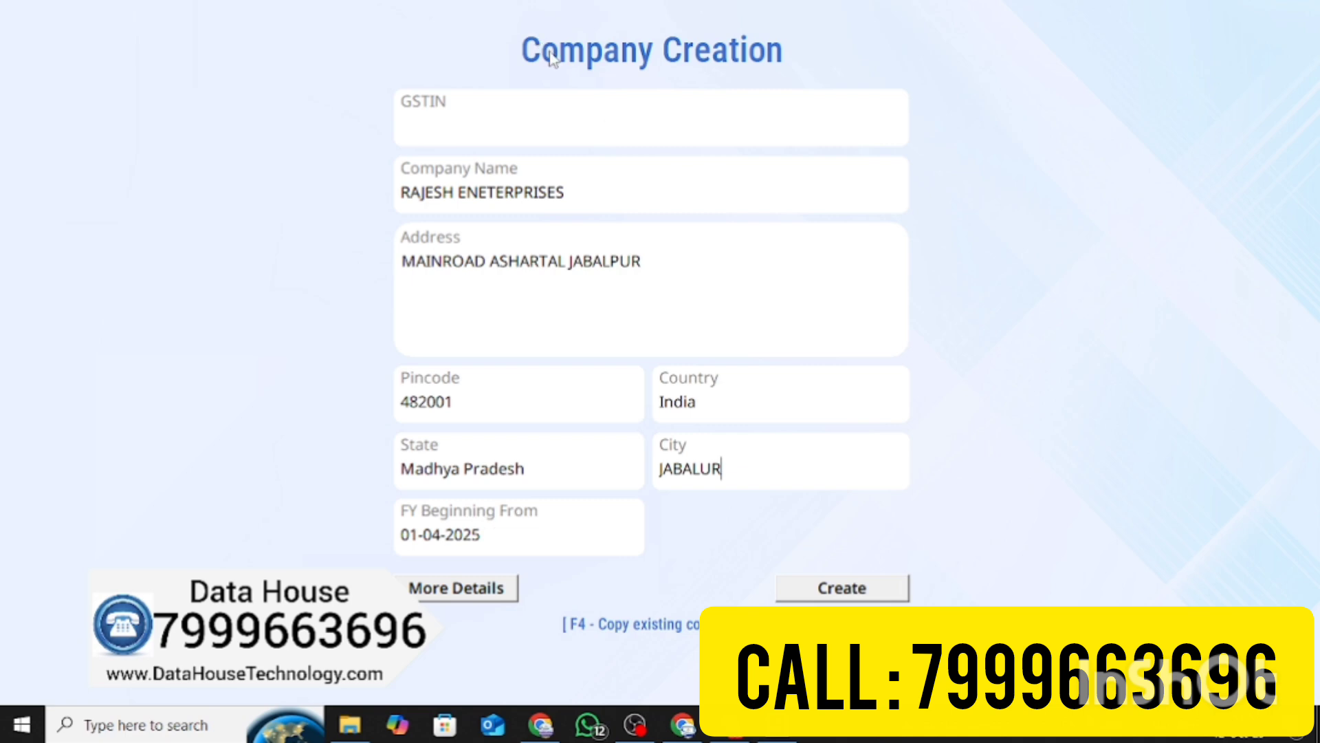
Create the company RAJESH ENETERPRISES for F.Y. 2025-26 and reach a blank sales voucher dated 01-04-2025
{"action": "left_click", "coordinate": [816, 592]}
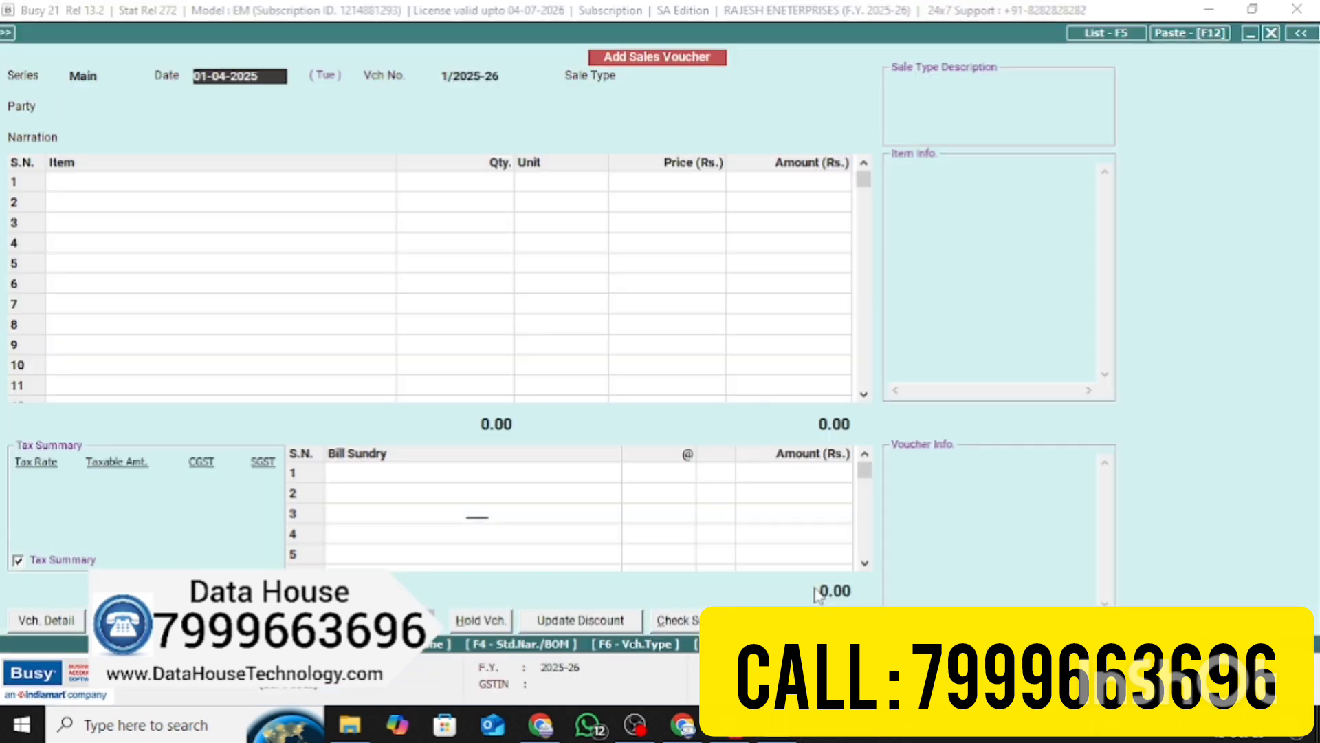
Leave the blank sales voucher and go to the Add Item master form
{"action": "key", "text": "Escape"}
{"action": "key", "text": "Return"}
{"action": "key", "text": "Right"}
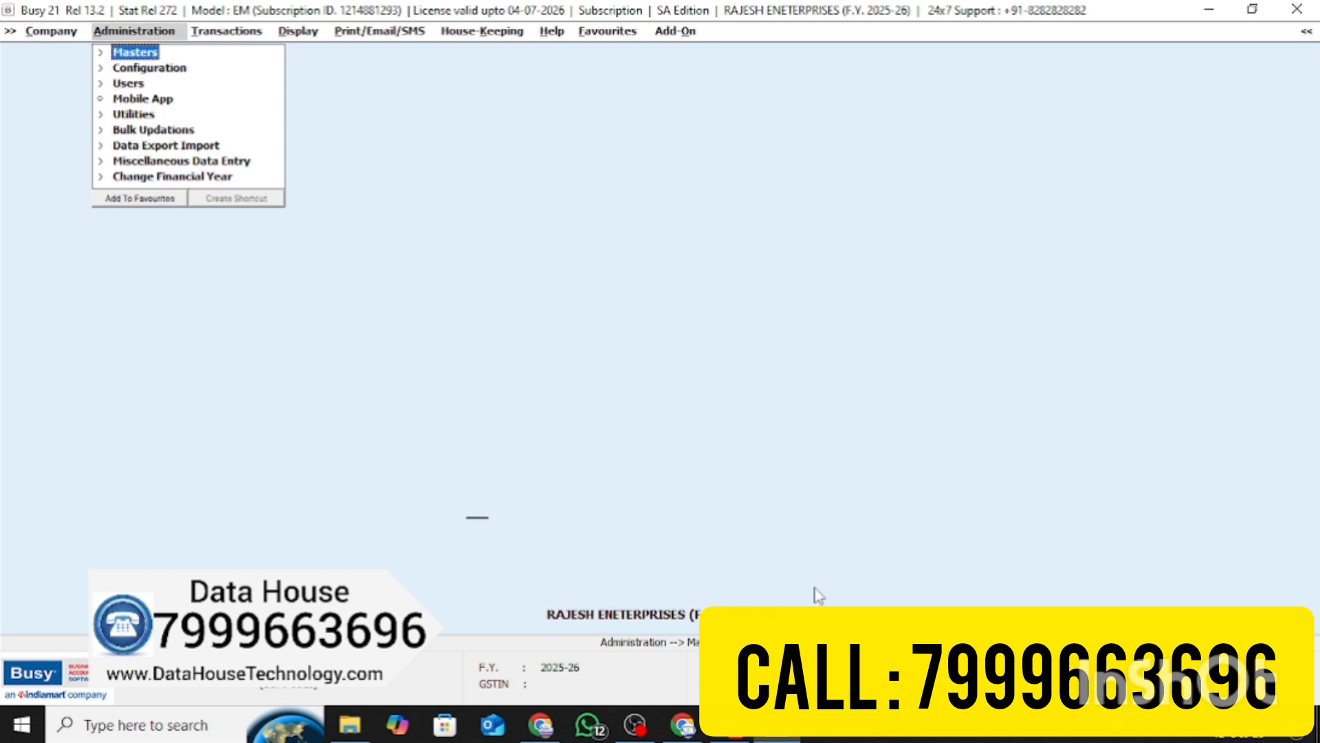
{"action": "key", "text": "Return"}
{"action": "key", "text": "Down"}
{"action": "key", "text": "Down"}
{"action": "key", "text": "Down"}
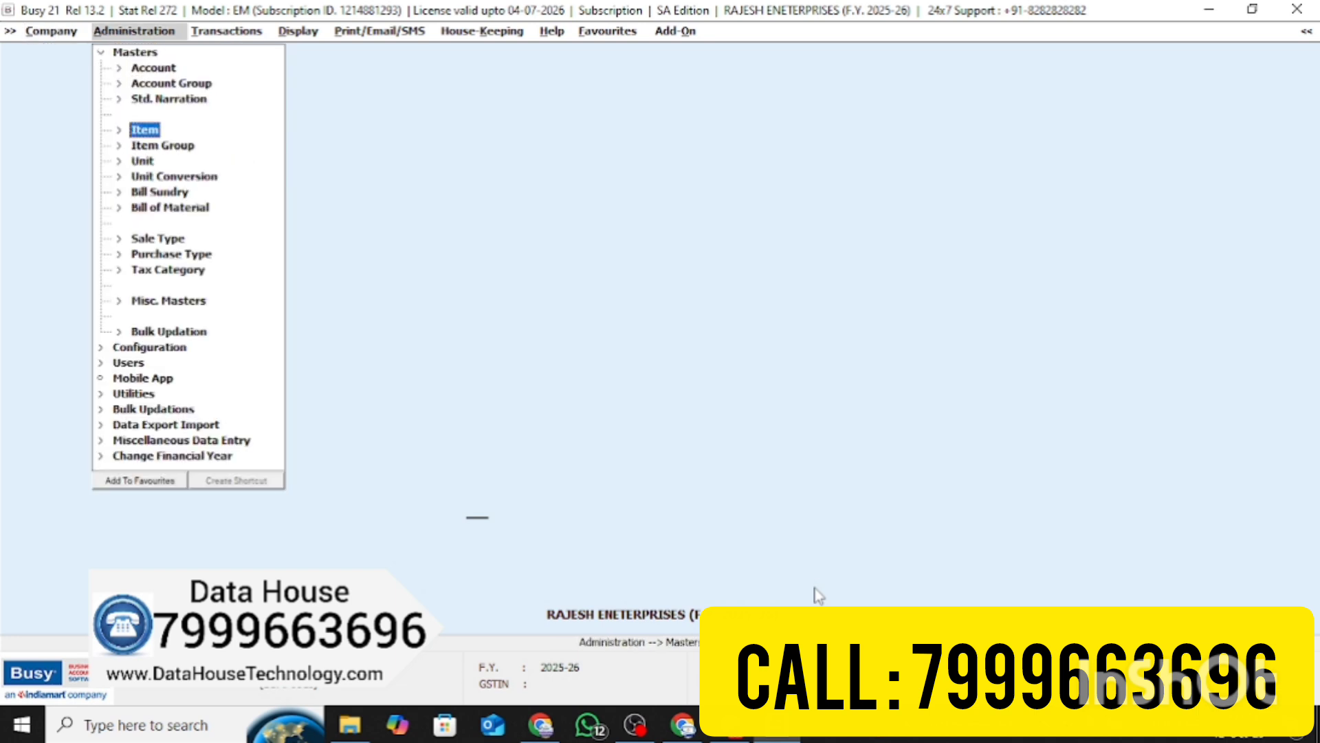
{"action": "key", "text": "Return"}
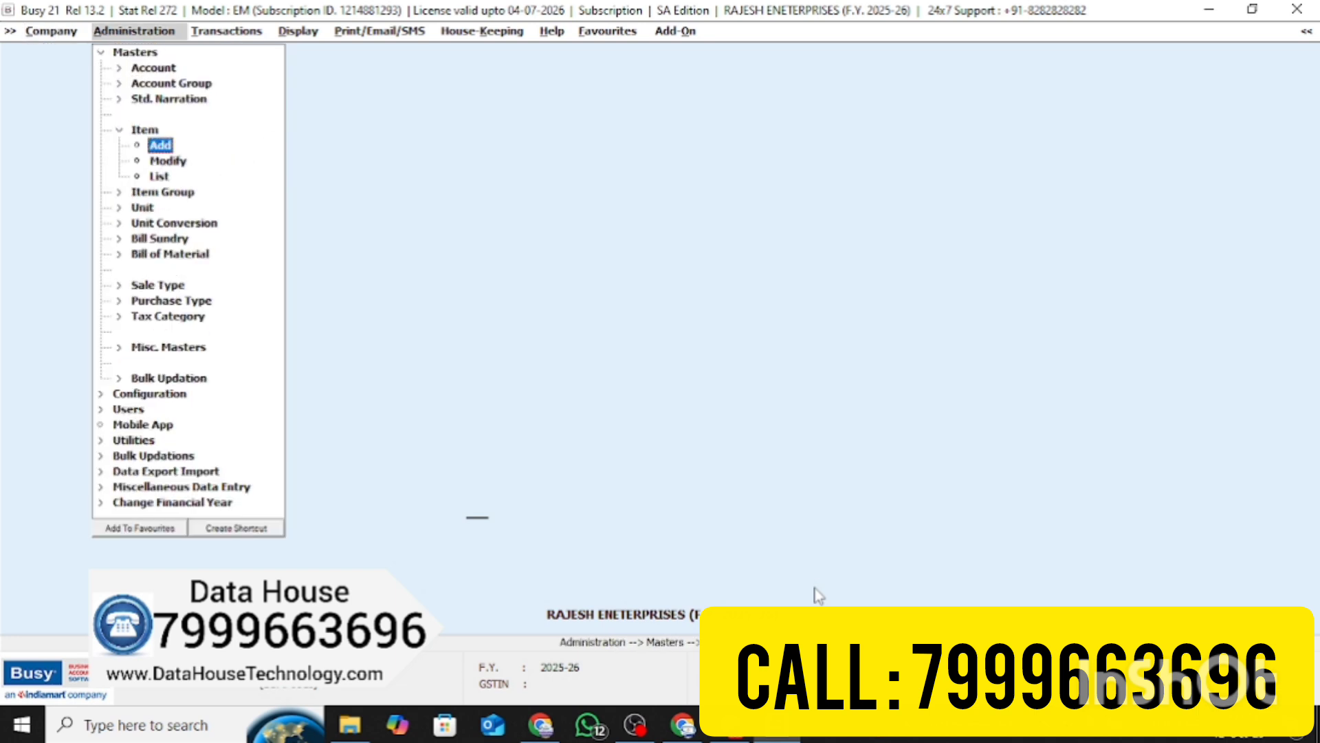
{"action": "key", "text": "Return"}
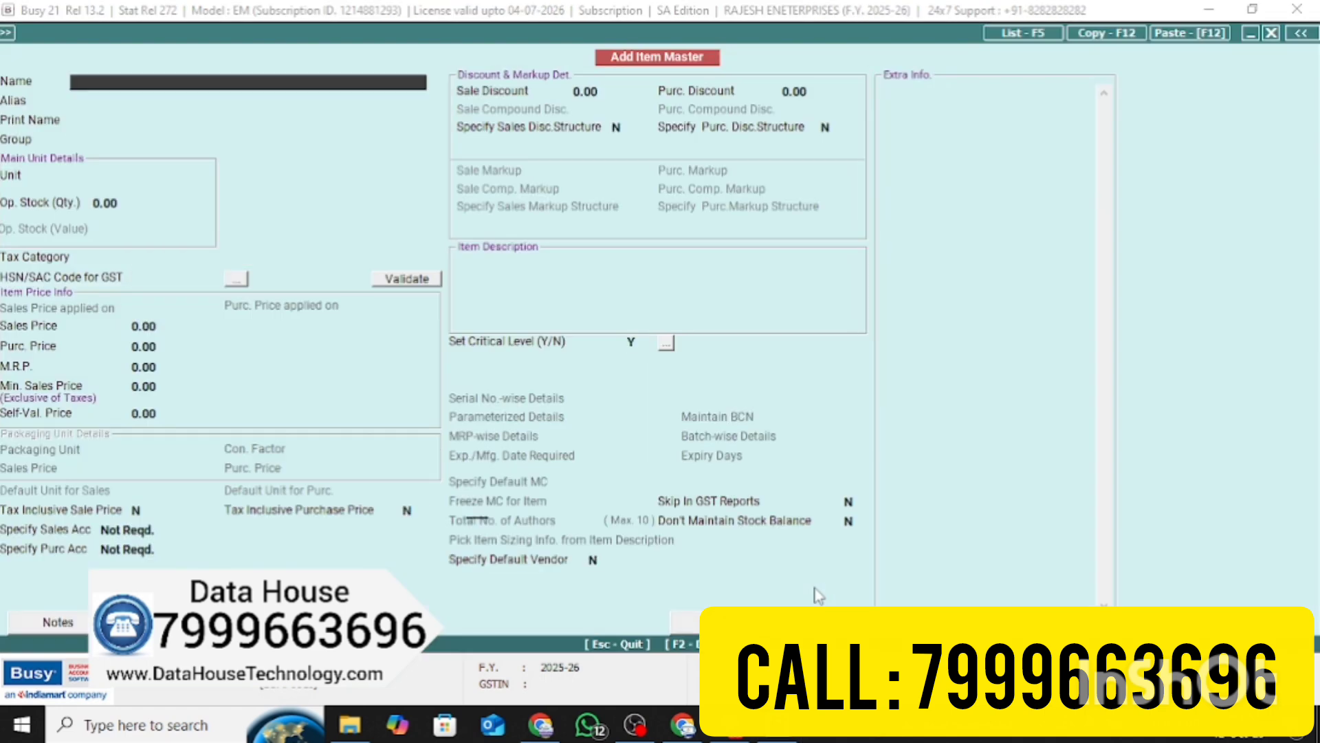
Enter item MUFTI SHIRT 1203 with group General, unit Pcs. and GST 5%
{"action": "type", "text": "MUFTI SHIRT 1203"}
{"action": "key", "text": "Return"}
{"action": "key", "text": "Return"}
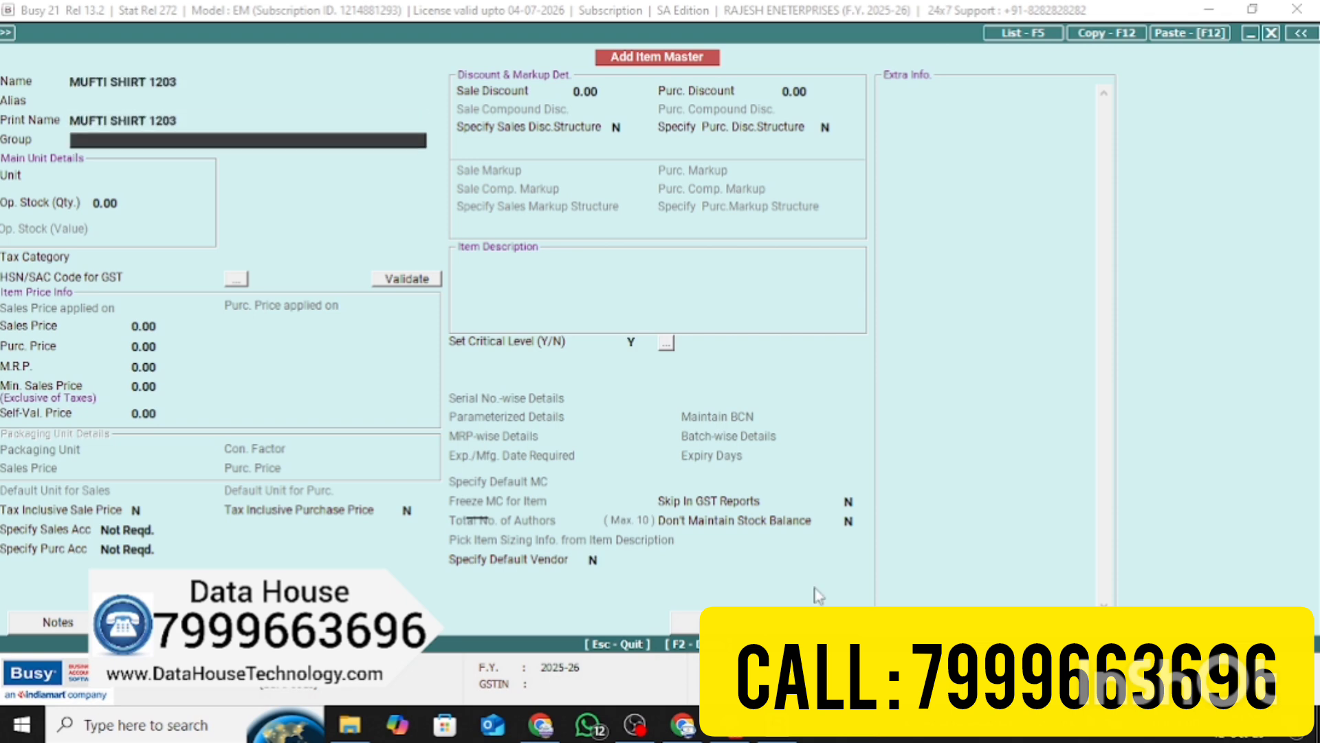
{"action": "key", "text": "Return"}
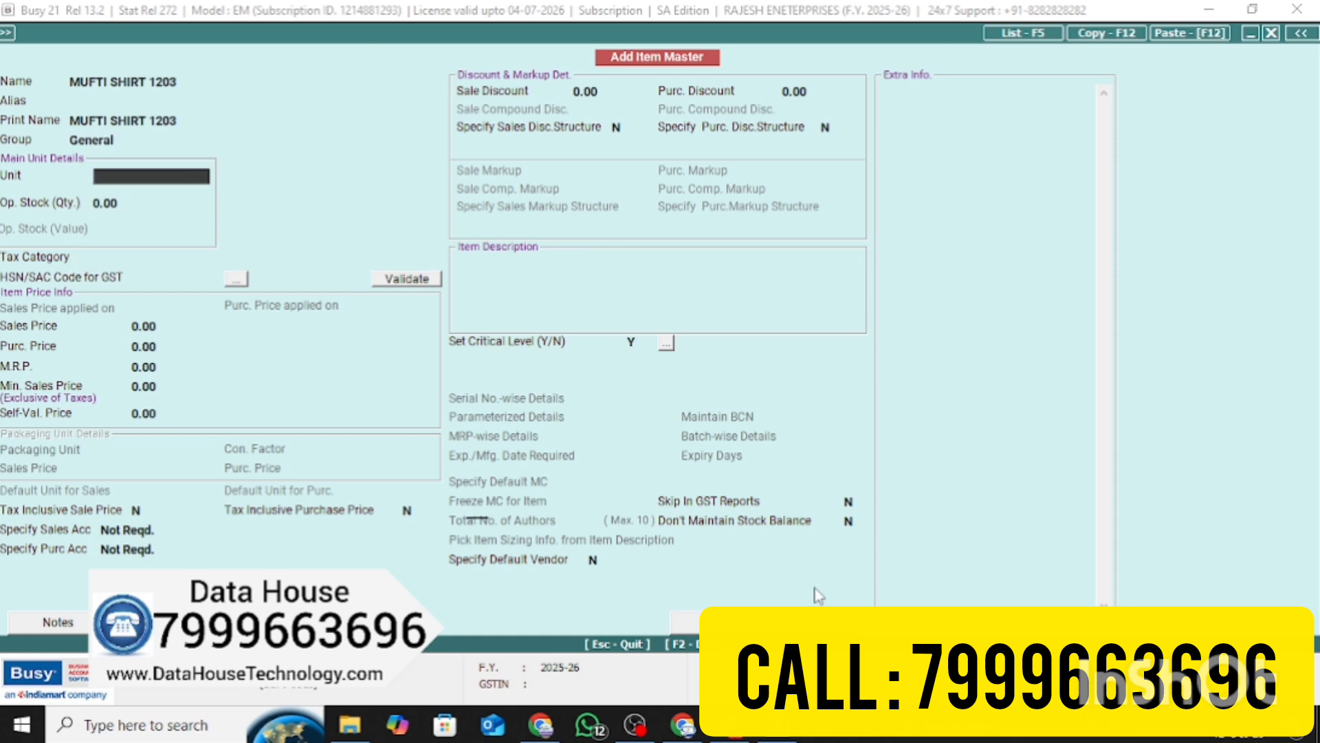
{"action": "type", "text": "p"}
{"action": "key", "text": "Return"}
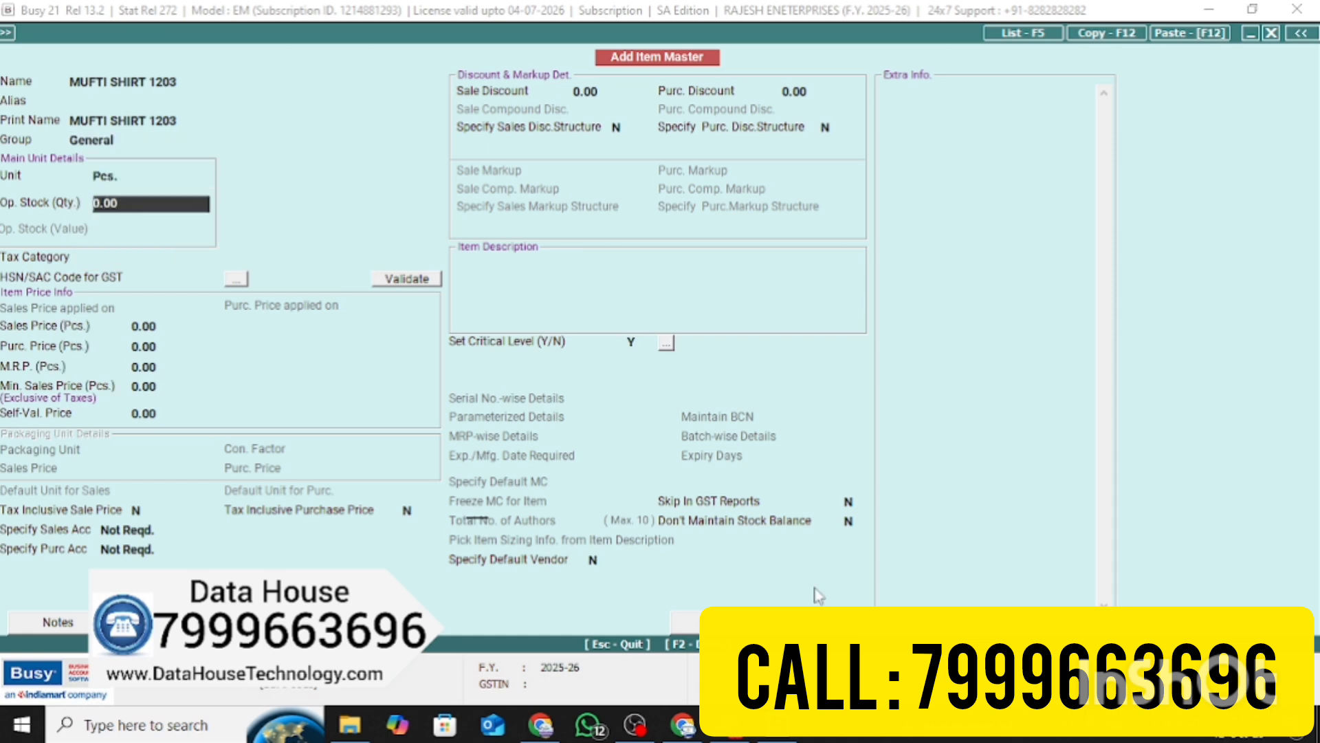
{"action": "key", "text": "Return"}
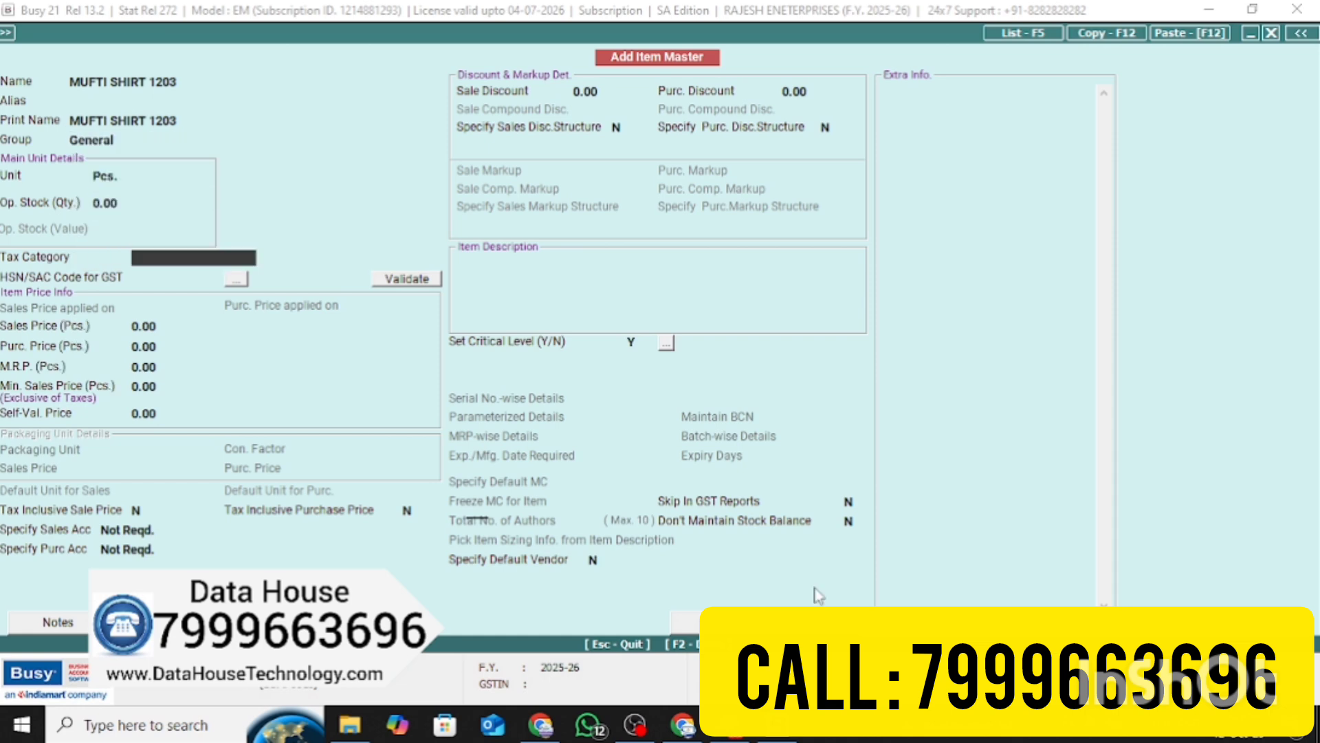
{"action": "type", "text": "g"}
{"action": "key", "text": "Return"}
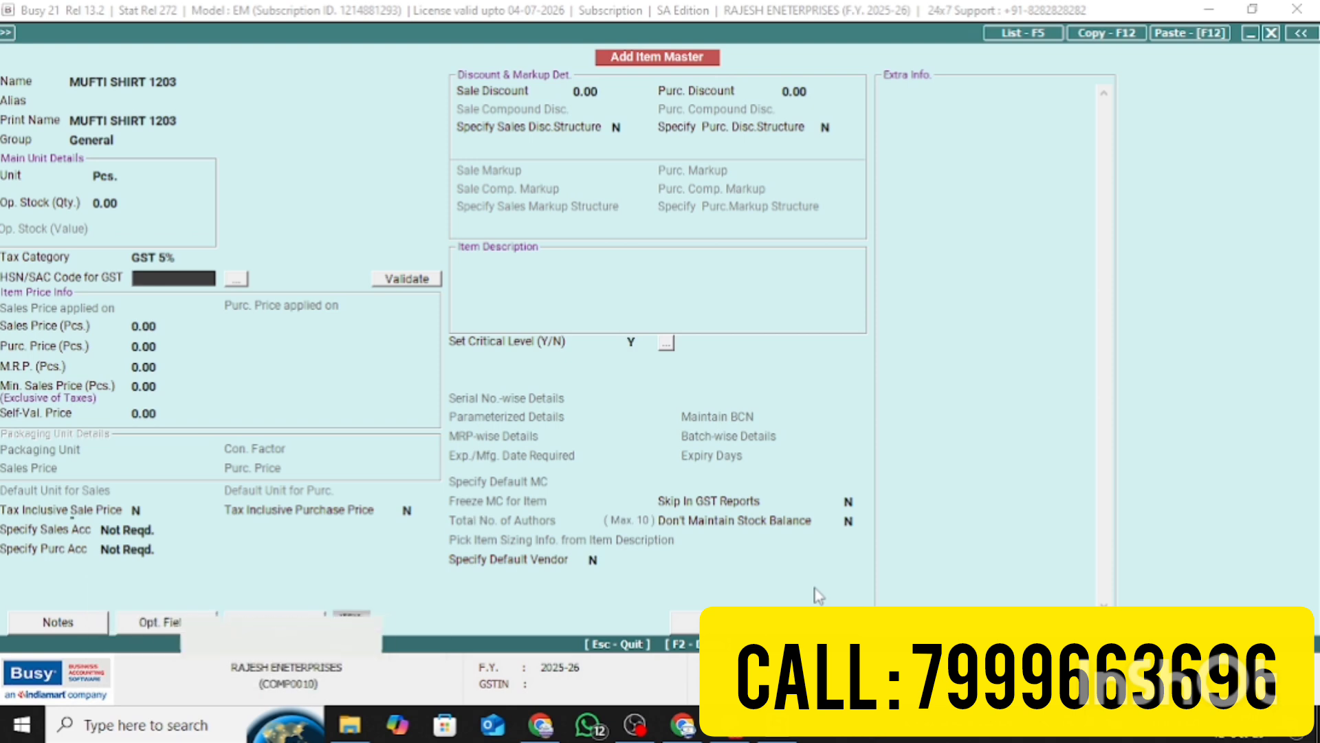
Add HSN 324324, sale and purchase price 50, MRP 100, then save the item
{"action": "type", "text": "324324"}
{"action": "key", "text": "Return"}
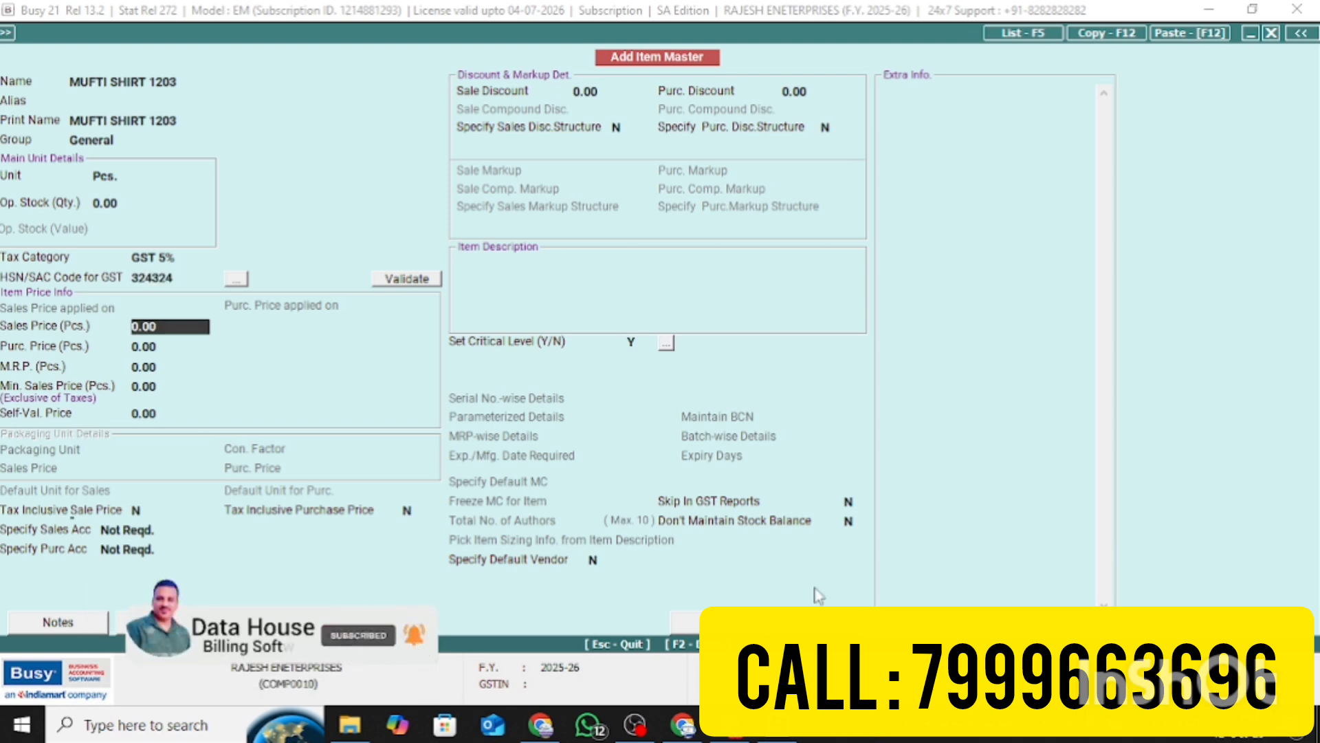
{"action": "type", "text": "50"}
{"action": "key", "text": "Return"}
{"action": "type", "text": "50"}
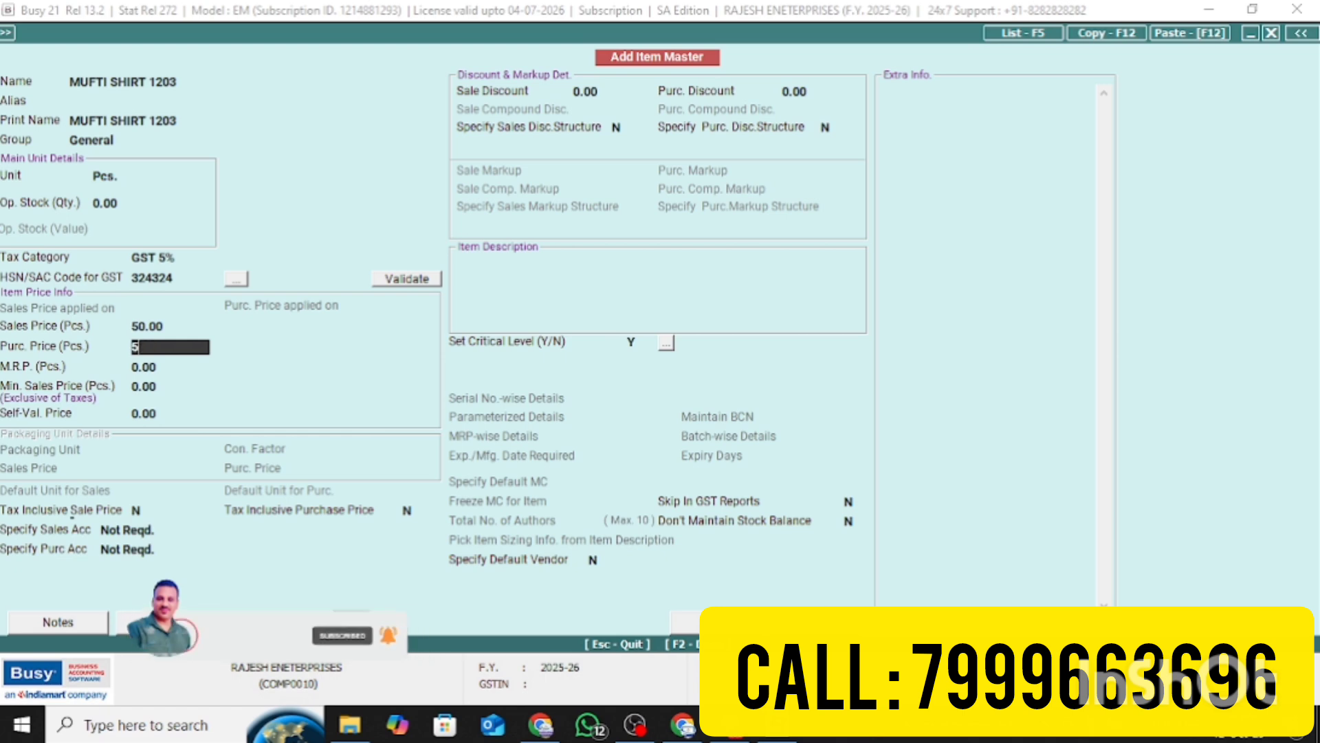
{"action": "key", "text": "Return"}
{"action": "type", "text": "100"}
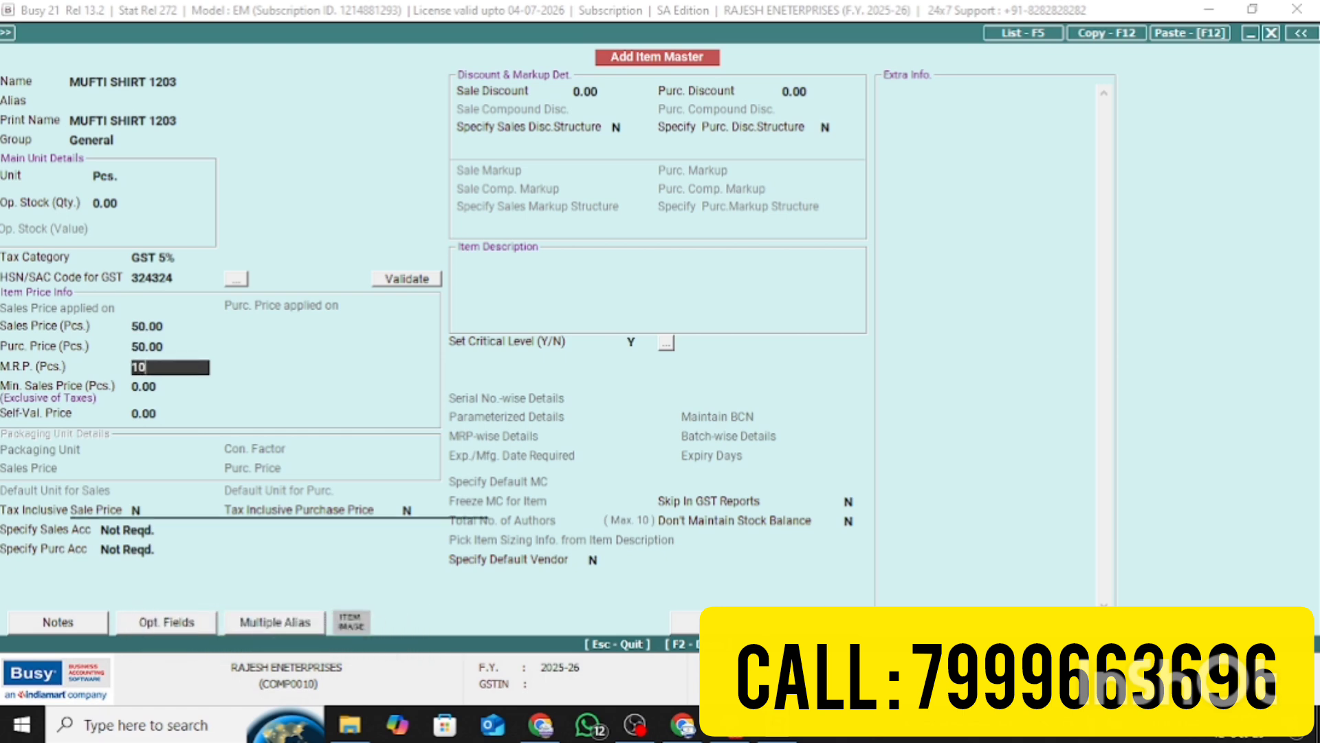
{"action": "key", "text": "Return"}
{"action": "type", "text": "100"}
{"action": "key", "text": "Return"}
{"action": "key", "text": "Return"}
{"action": "key", "text": "Return"}
{"action": "key", "text": "Return"}
{"action": "key", "text": "Return"}
{"action": "key", "text": "Return"}
{"action": "key", "text": "Return"}
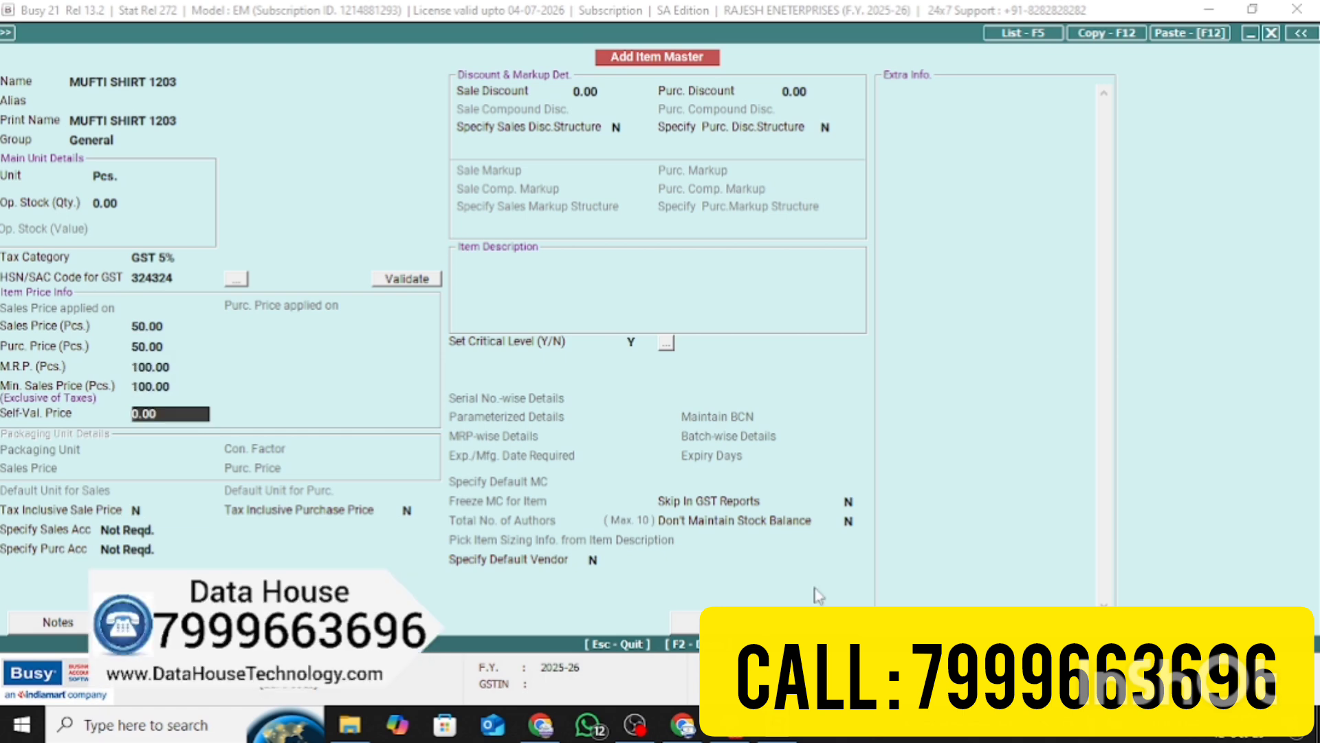
{"action": "key", "text": "Return"}
{"action": "key", "text": "Return"}
{"action": "key", "text": "Return"}
{"action": "key", "text": "Return"}
{"action": "key", "text": "Return"}
{"action": "key", "text": "Return"}
{"action": "key", "text": "Return"}
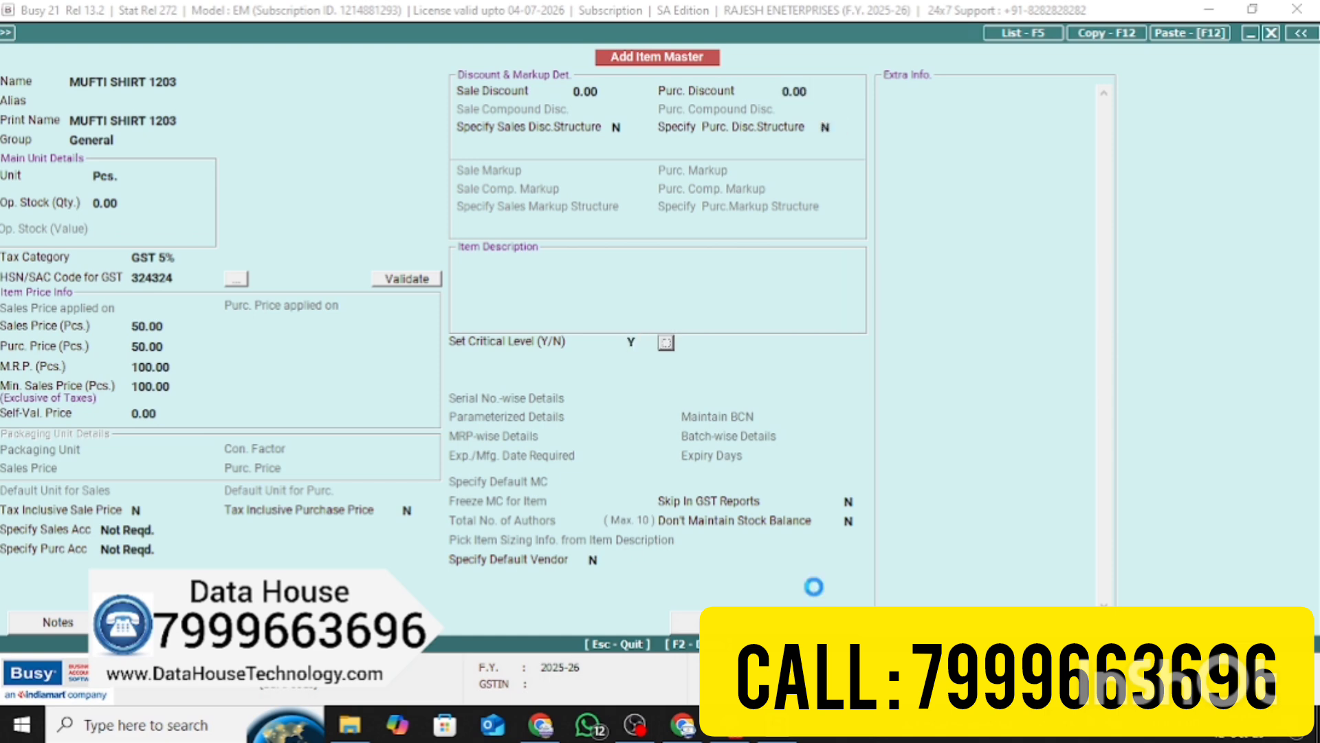
{"action": "key", "text": "Return"}
{"action": "key", "text": "Return"}
{"action": "key", "text": "Return"}
{"action": "key", "text": "Return"}
{"action": "key", "text": "Return"}
{"action": "key", "text": "Return"}
{"action": "key", "text": "Return"}
{"action": "key", "text": "Return"}
{"action": "key", "text": "F2"}
{"action": "key", "text": "Escape"}
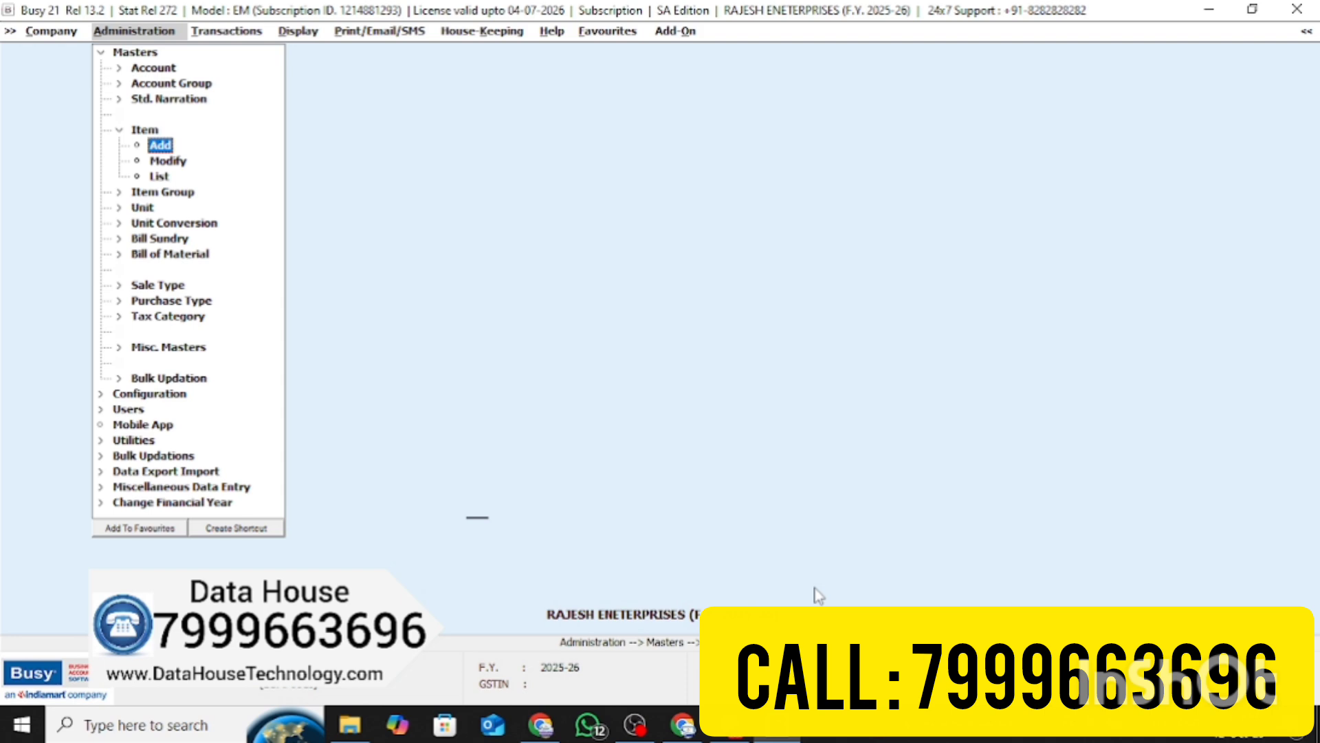
Open MUFTI SHIRT 1203 in Item Modify to check it, then close it
{"action": "key", "text": "Up"}
{"action": "key", "text": "Down"}
{"action": "key", "text": "Down"}
{"action": "key", "text": "Return"}
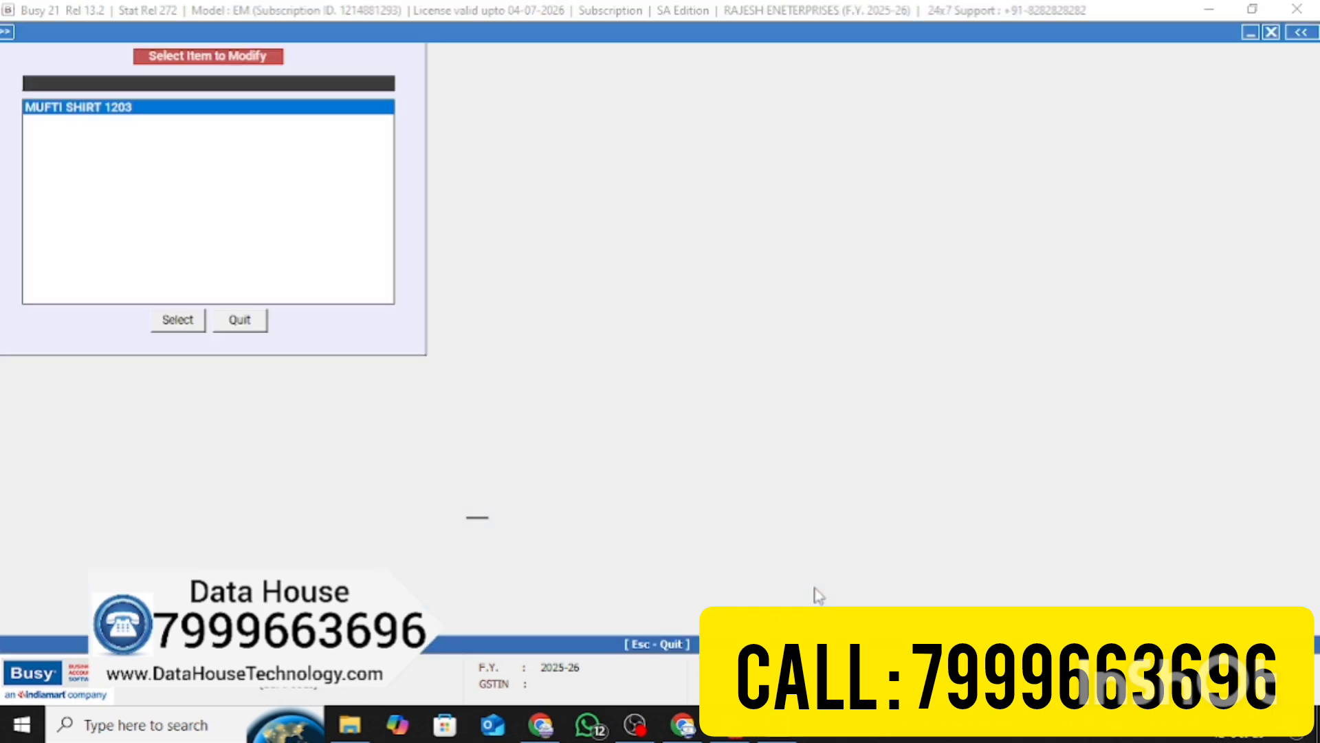
{"action": "key", "text": "Return"}
{"action": "key", "text": "Escape"}
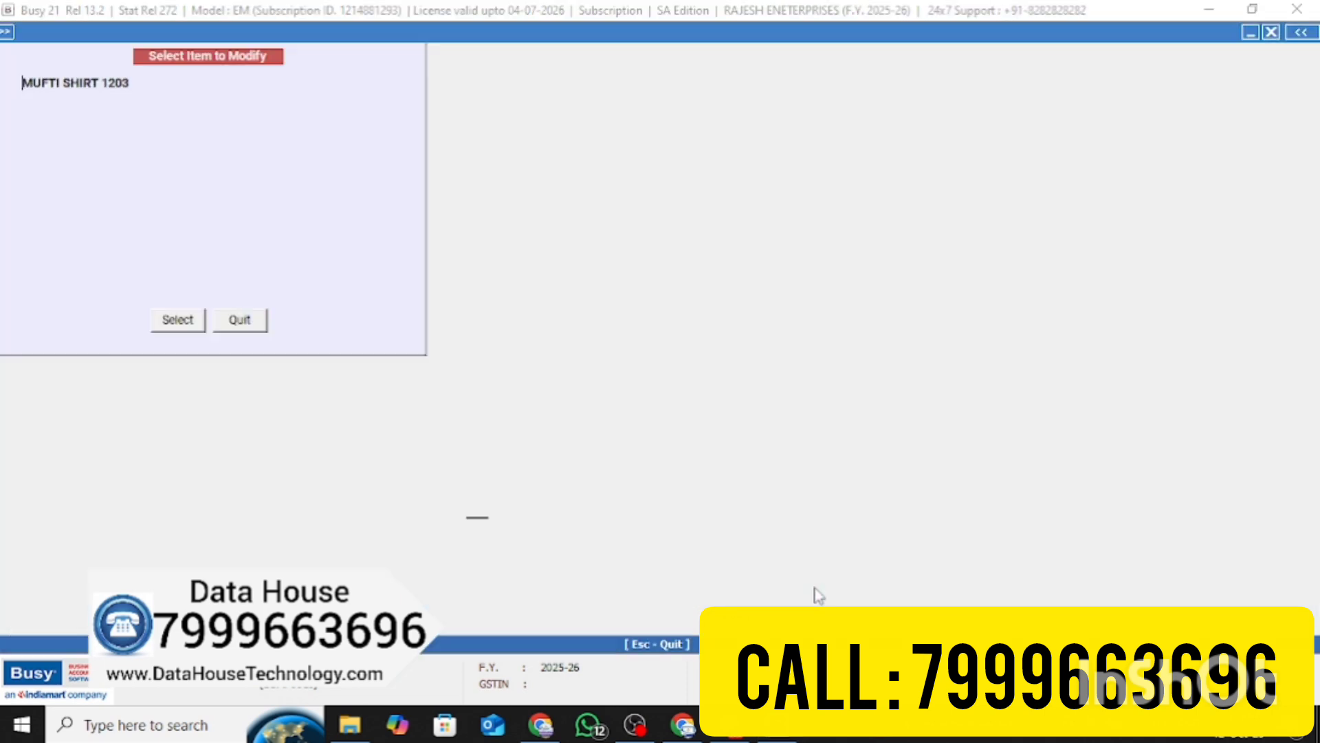
{"action": "key", "text": "Escape"}
Preview the item list report in the standard format
{"action": "key", "text": "Down"}
{"action": "key", "text": "Return"}
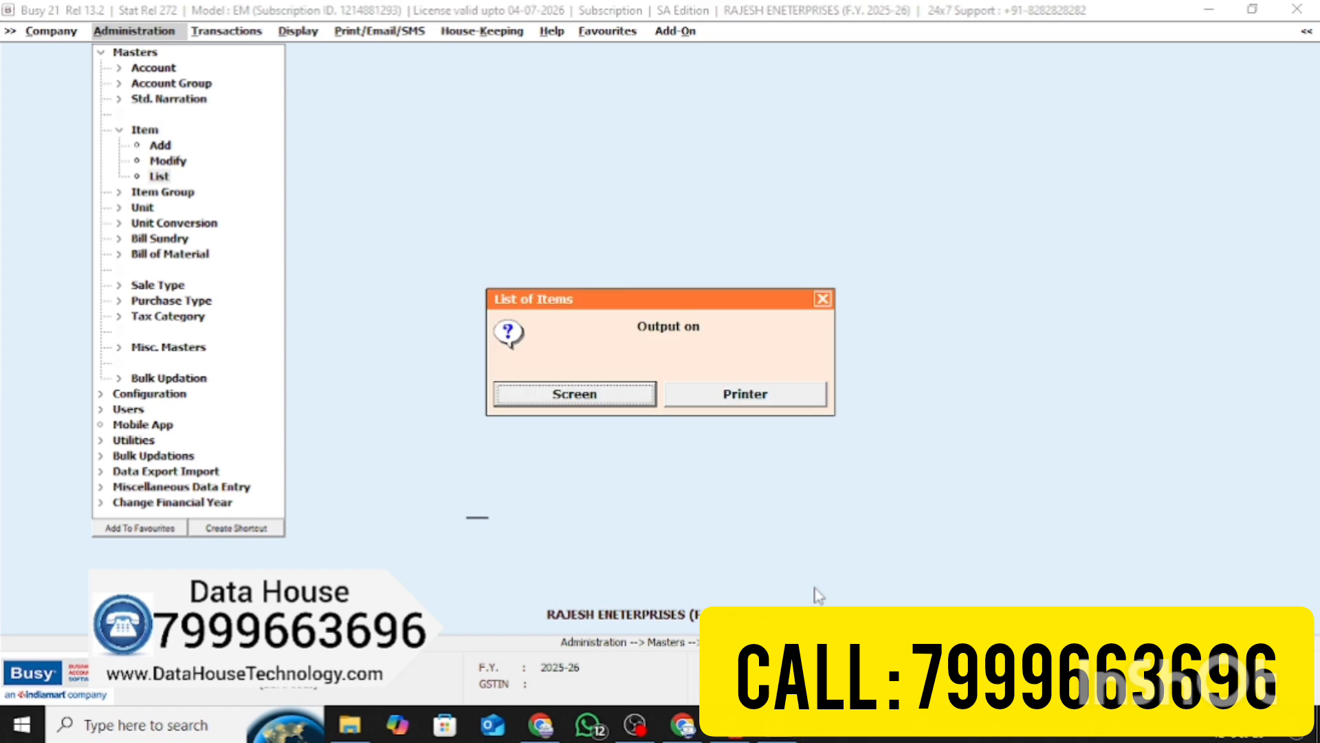
{"action": "key", "text": "Return"}
{"action": "key", "text": "Return"}
{"action": "key", "text": "Return"}
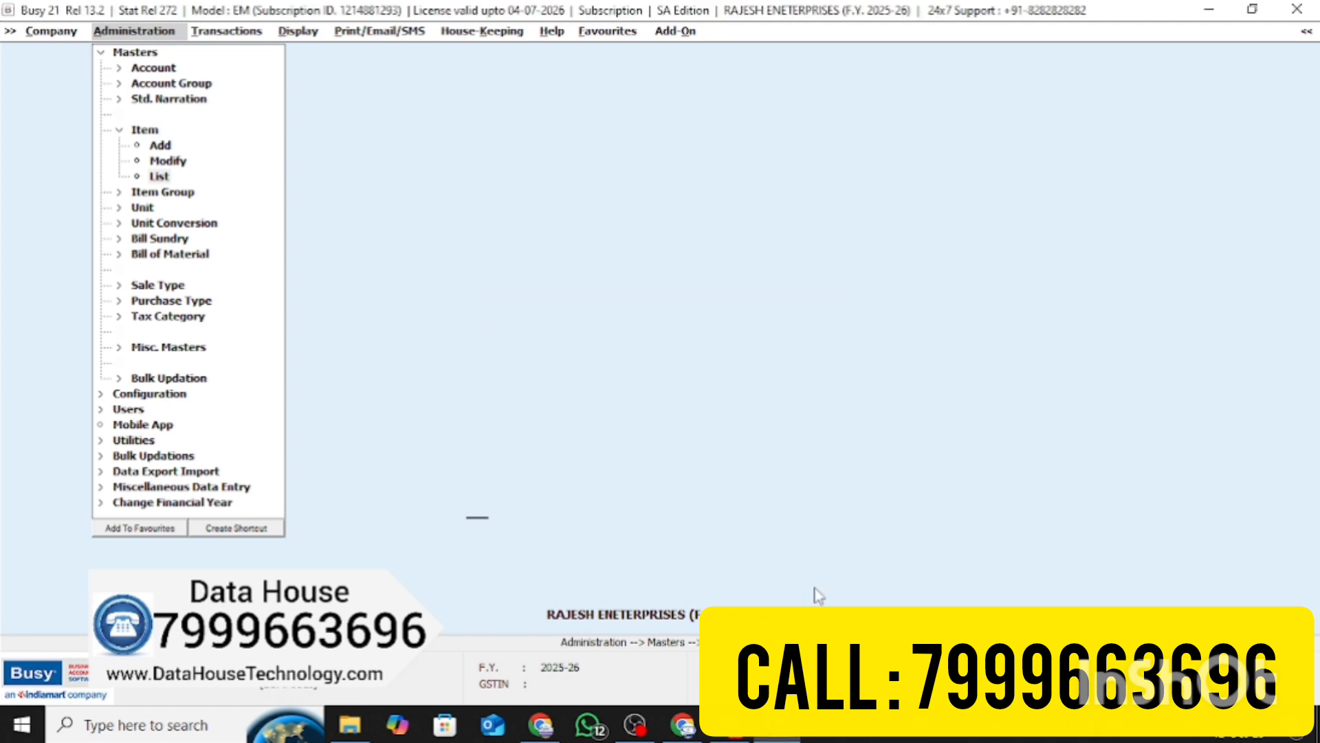
{"action": "key", "text": "Escape"}
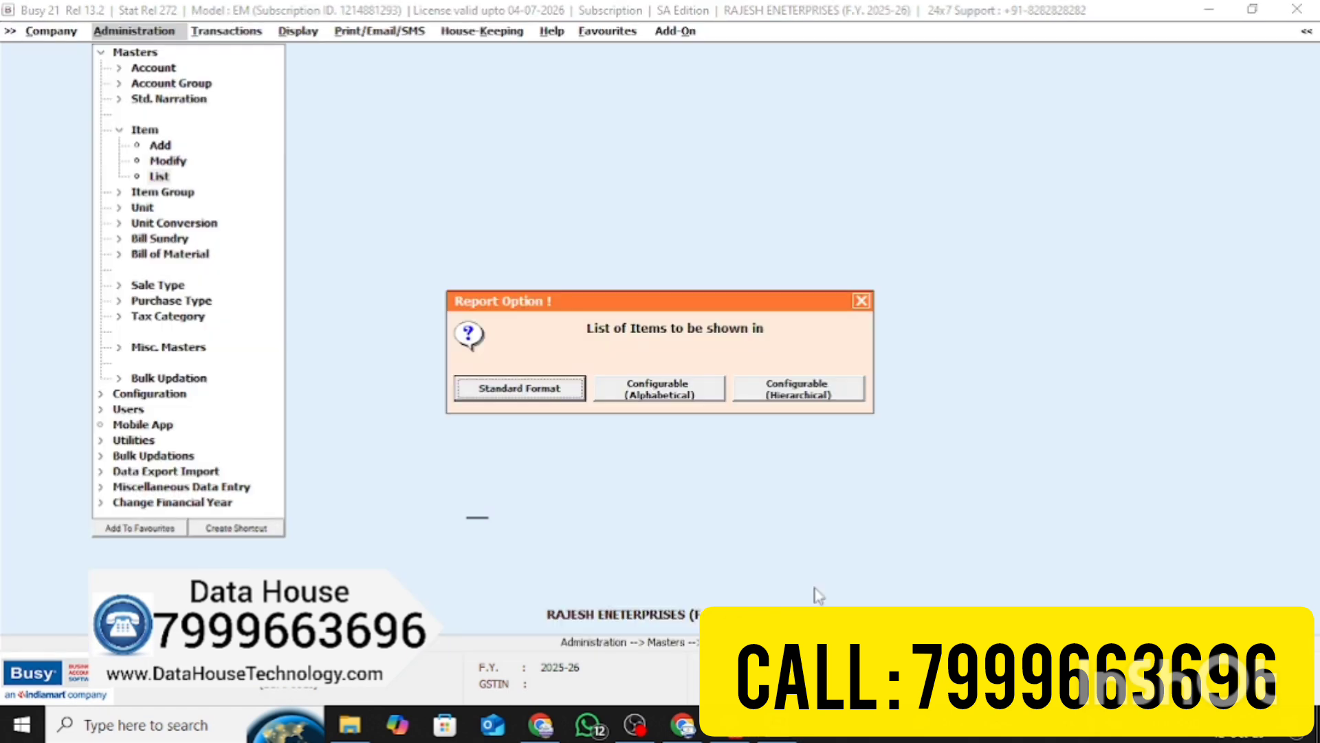
{"action": "key", "text": "Escape"}
Go to Masters > Account > Add for a new account
{"action": "key", "text": "Up"}
{"action": "key", "text": "Up"}
{"action": "key", "text": "Up"}
{"action": "key", "text": "Up"}
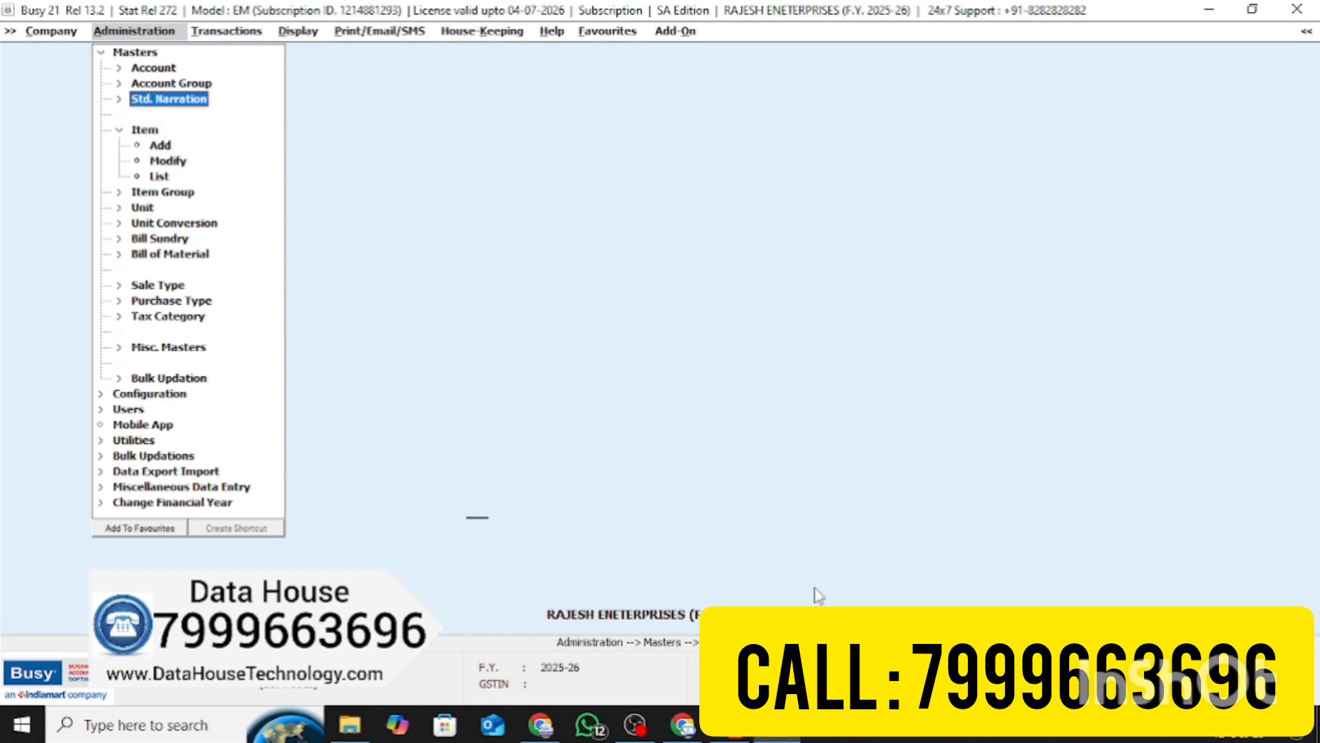
{"action": "key", "text": "Up"}
{"action": "key", "text": "Up"}
{"action": "key", "text": "Return"}
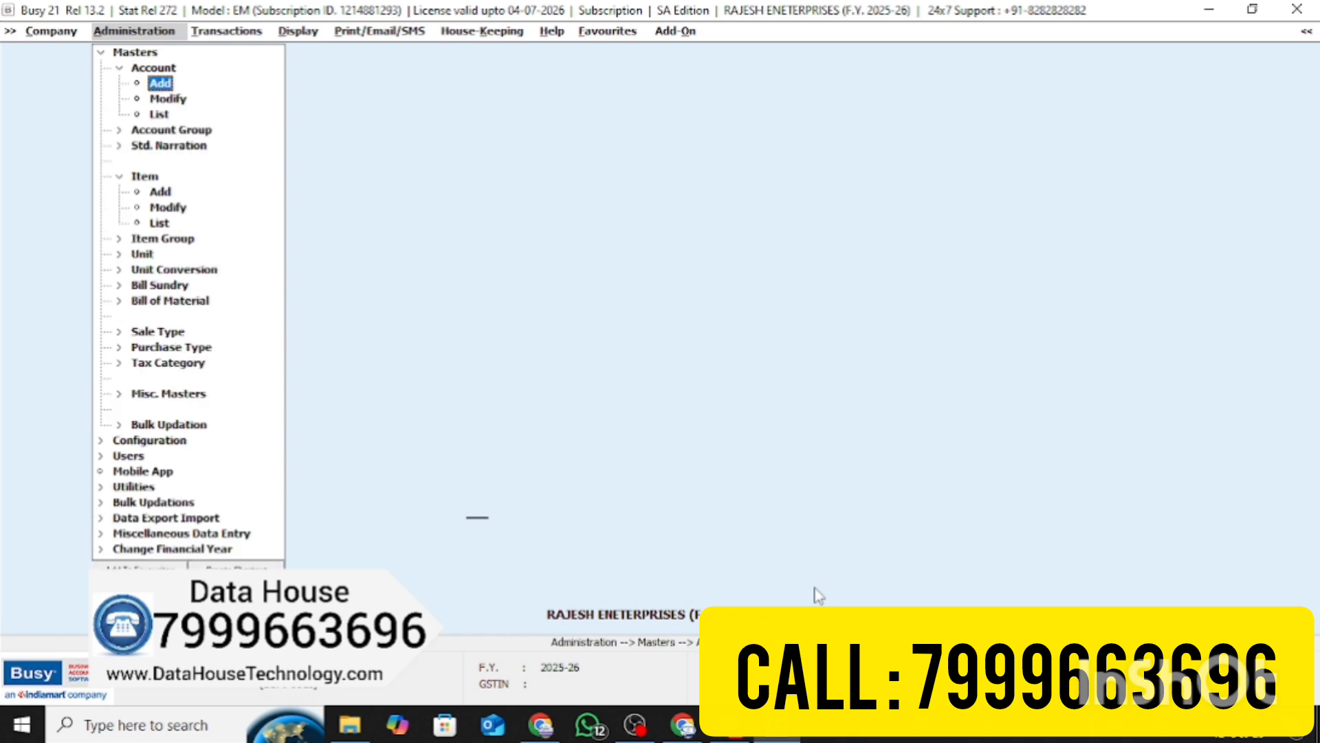
{"action": "key", "text": "Return"}
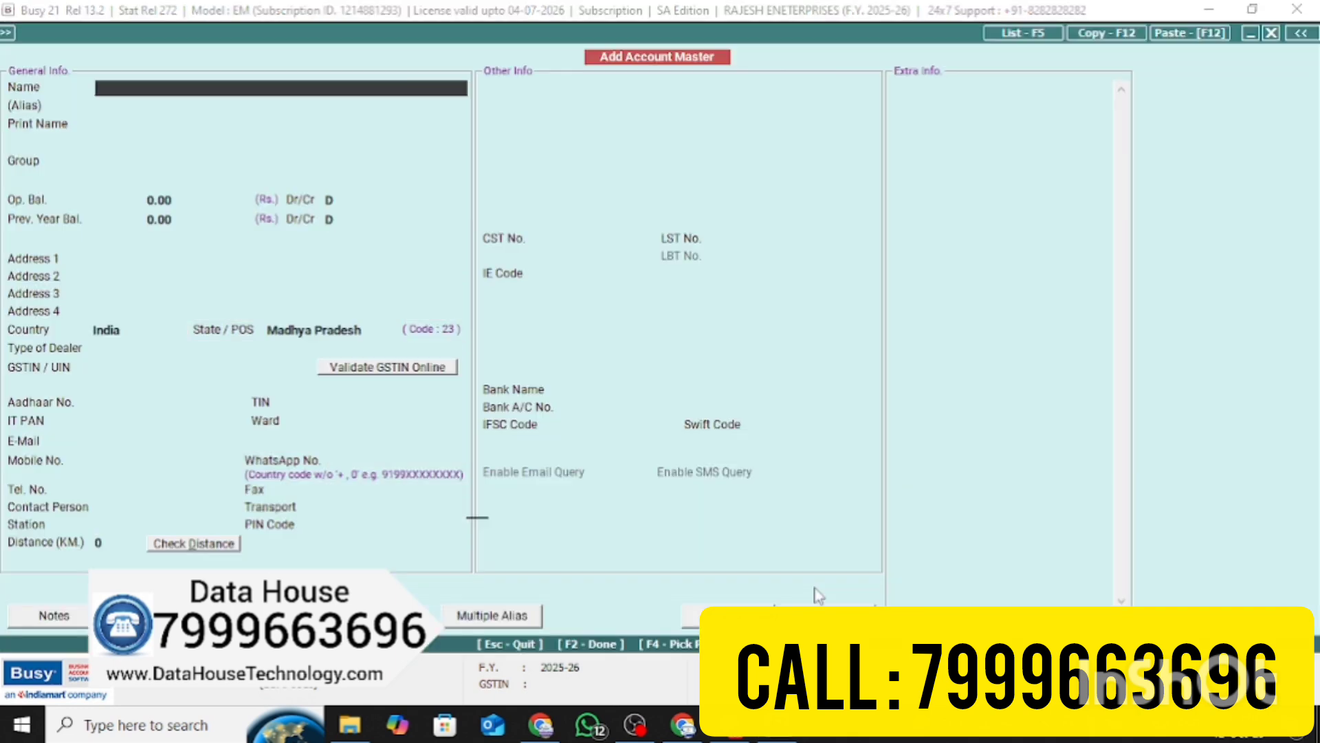
Enter account VINOD TRADERS under Sundry Creditors with address NEAR AMBAJI
{"action": "type", "text": "VINOD TRADERS"}
{"action": "key", "text": "Return"}
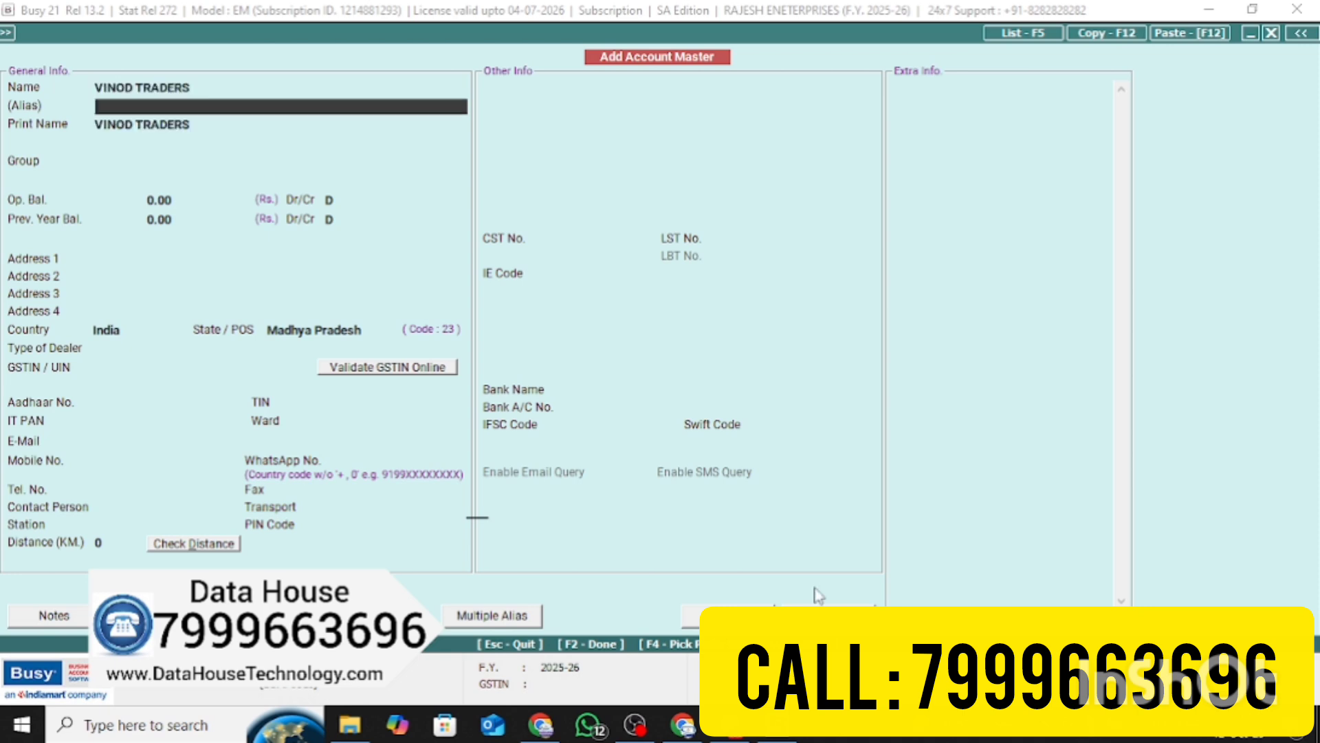
{"action": "key", "text": "Return"}
{"action": "type", "text": "SUN"}
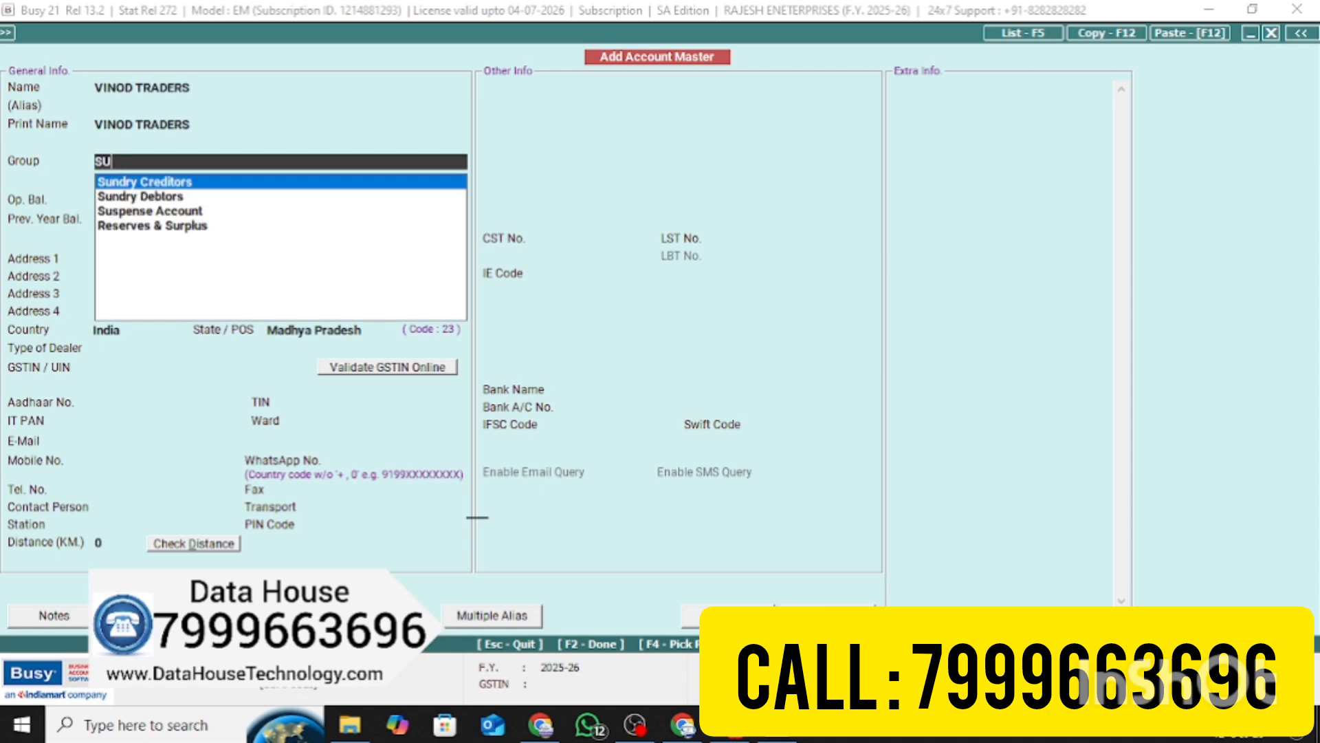
{"action": "key", "text": "Return"}
{"action": "key", "text": "Return"}
{"action": "key", "text": "Return"}
{"action": "key", "text": "Return"}
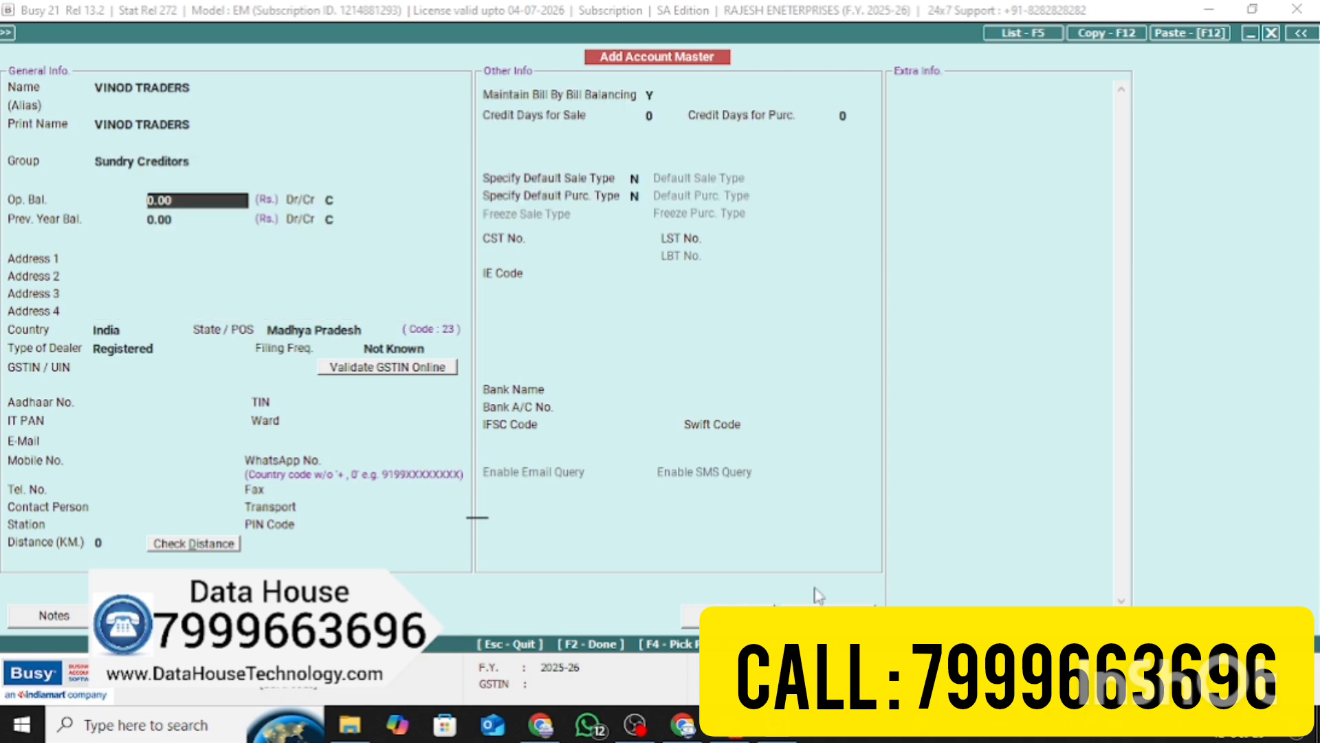
{"action": "type", "text": "N"}
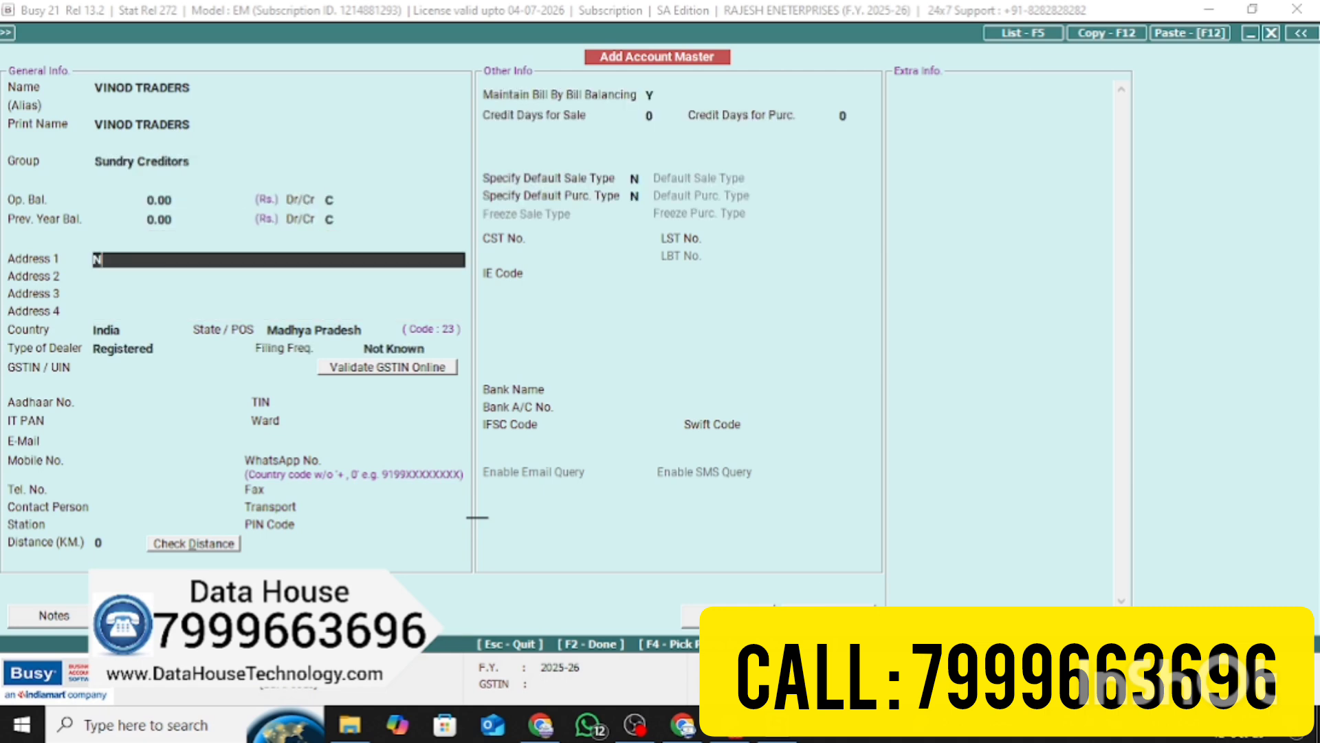
{"action": "type", "text": "EAR AMBAJI"}
{"action": "key", "text": "Return"}
{"action": "key", "text": "Return"}
{"action": "key", "text": "Return"}
{"action": "key", "text": "Return"}
{"action": "key", "text": "Return"}
{"action": "key", "text": "Return"}
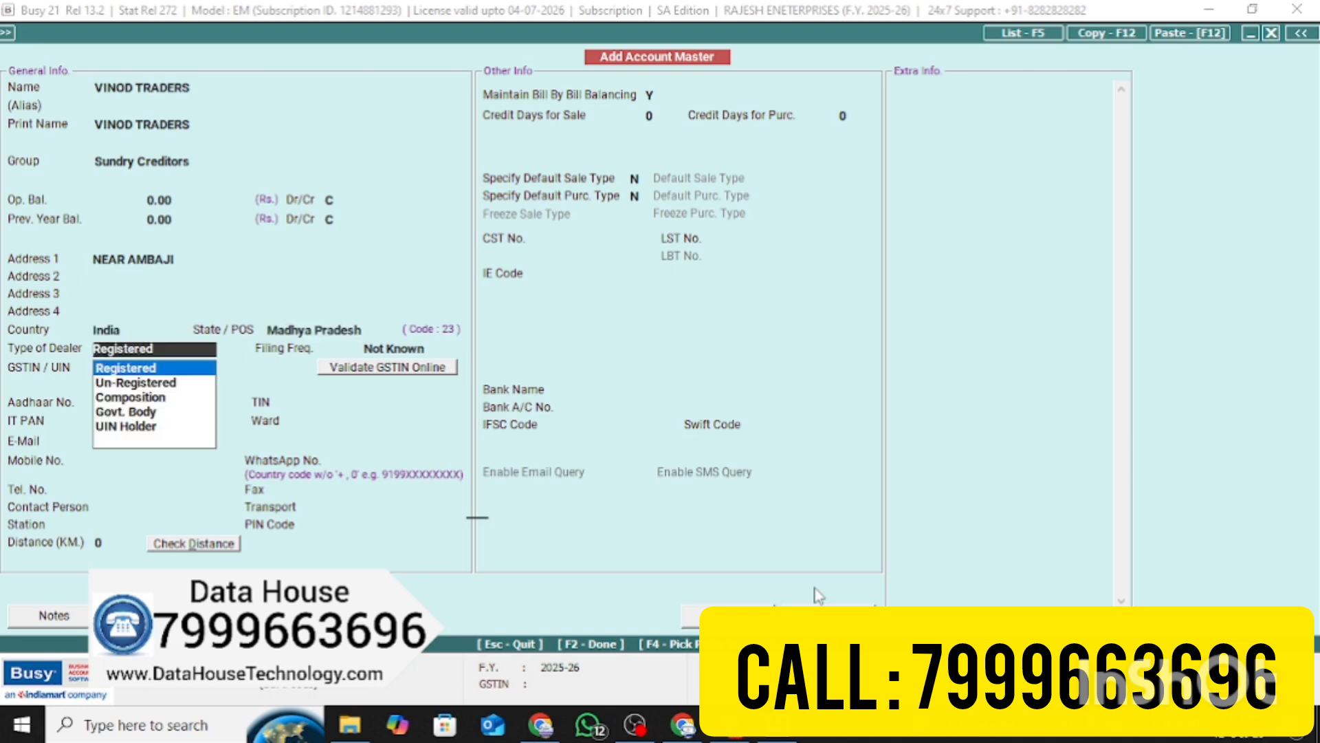
Keep the dealer type Registered, enter the GSTIN, and step through to the save prompt
{"action": "key", "text": "Return"}
{"action": "key", "text": "Return"}
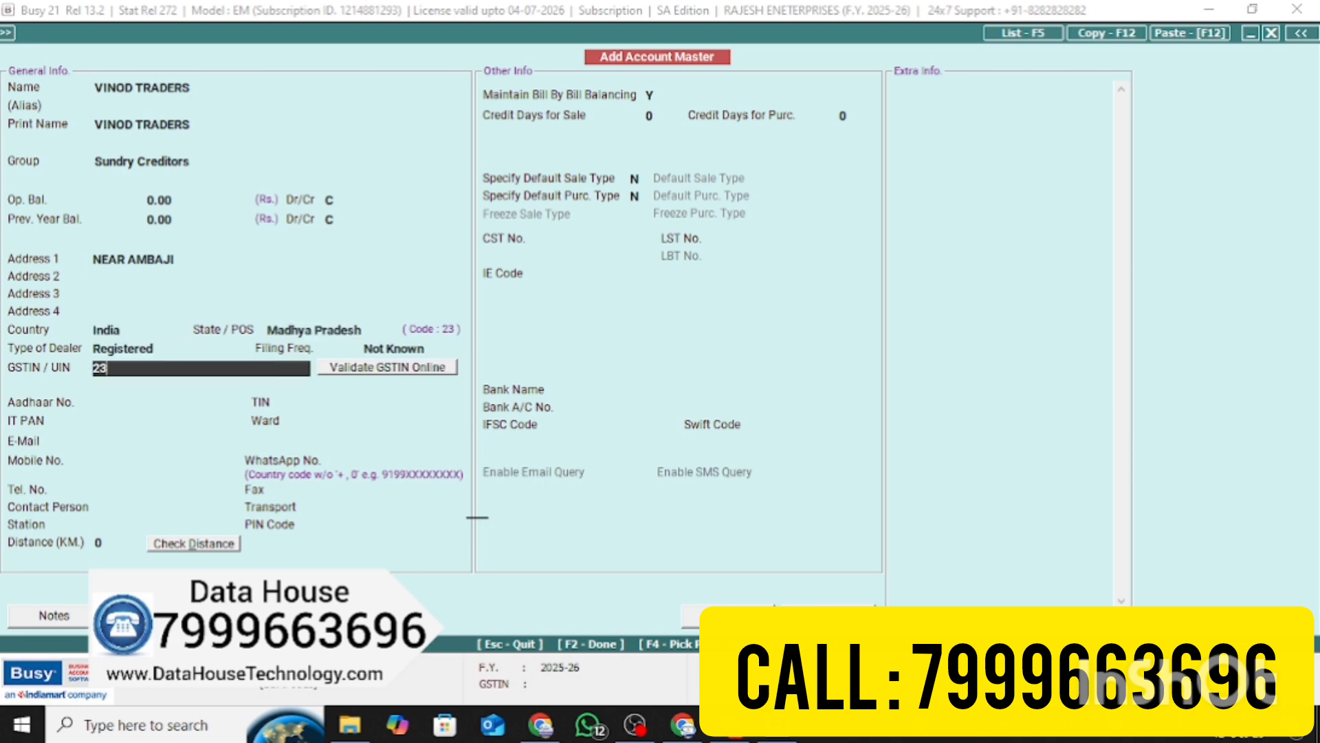
{"action": "type", "text": "HKJHSDKJSADJSJD"}
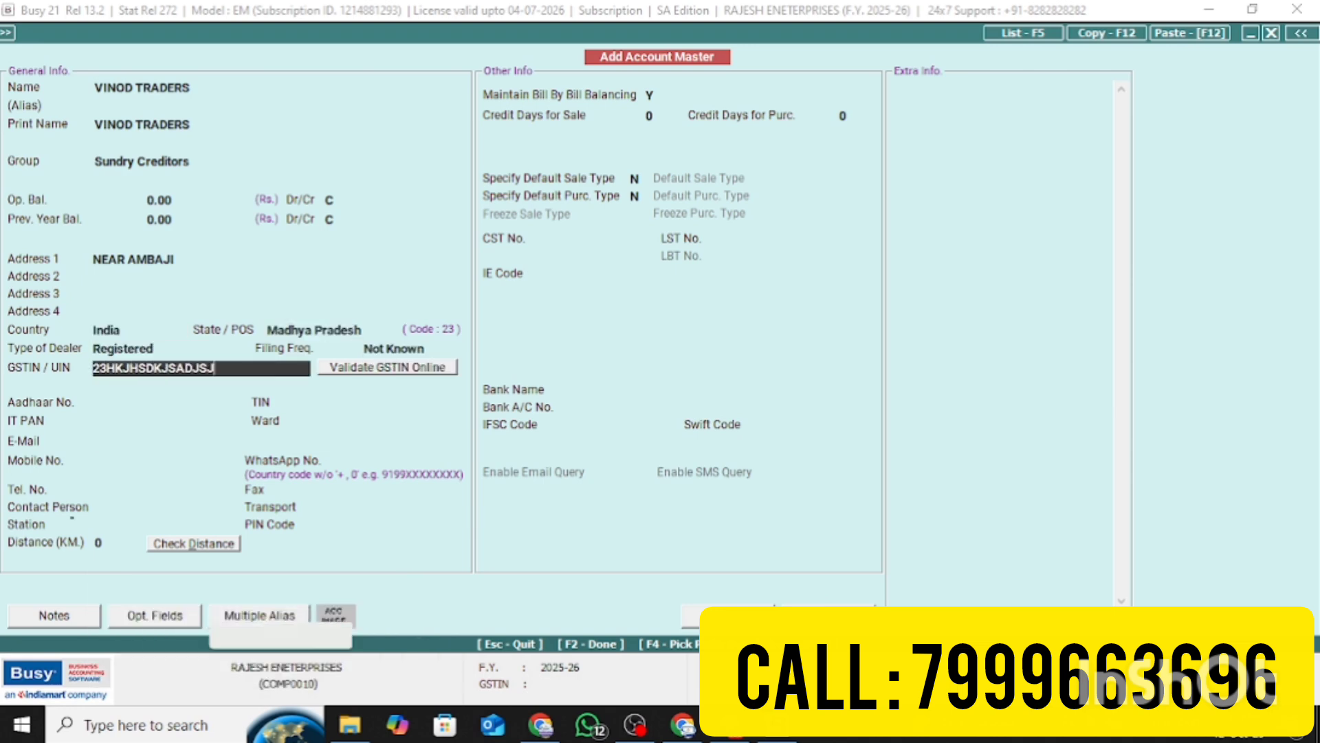
{"action": "key", "text": "Return"}
{"action": "key", "text": "Return"}
{"action": "key", "text": "Return"}
{"action": "key", "text": "Return"}
{"action": "key", "text": "Return"}
{"action": "key", "text": "Return"}
{"action": "key", "text": "Return"}
{"action": "key", "text": "Return"}
{"action": "key", "text": "Return"}
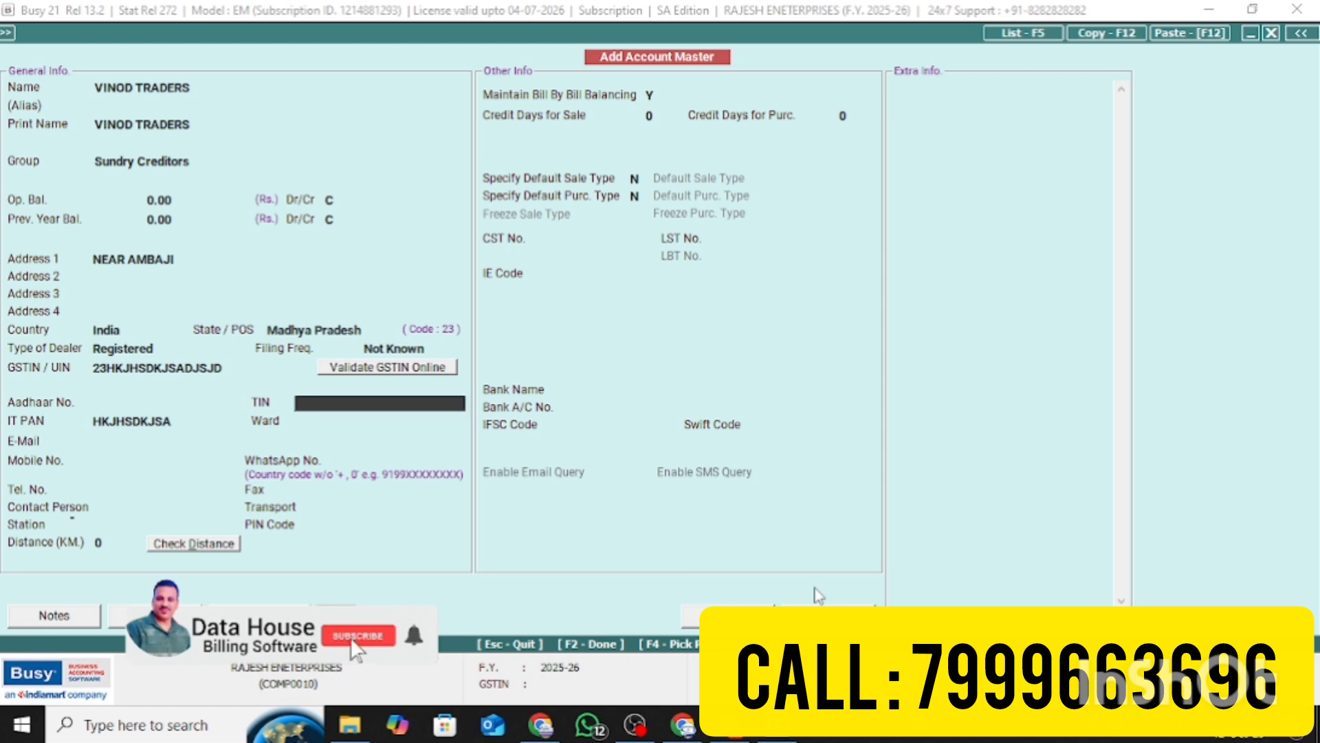
{"action": "key", "text": "Return"}
{"action": "key", "text": "Return"}
{"action": "key", "text": "Return"}
{"action": "key", "text": "Return"}
{"action": "key", "text": "Return"}
{"action": "key", "text": "Return"}
{"action": "key", "text": "Return"}
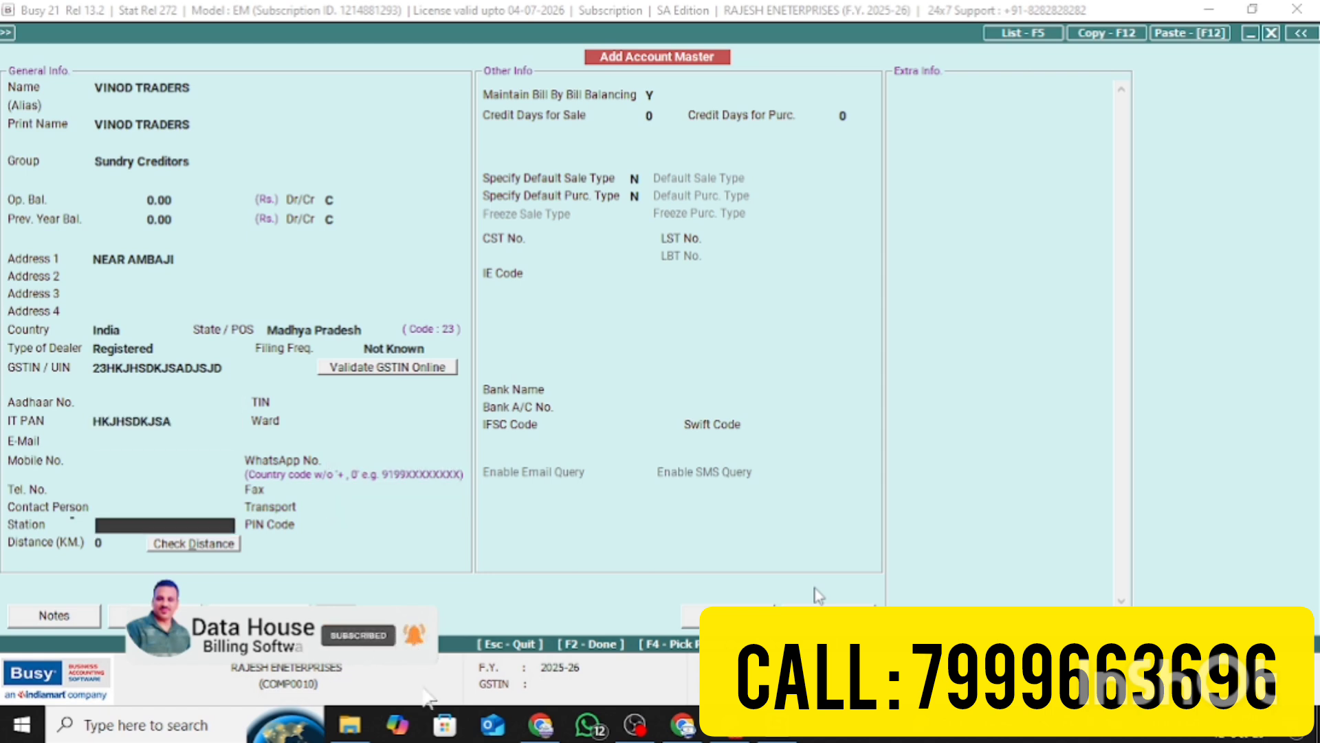
{"action": "key", "text": "Return"}
{"action": "key", "text": "Return"}
{"action": "key", "text": "Return"}
{"action": "key", "text": "Return"}
{"action": "key", "text": "Return"}
{"action": "key", "text": "Return"}
{"action": "key", "text": "Return"}
{"action": "key", "text": "Return"}
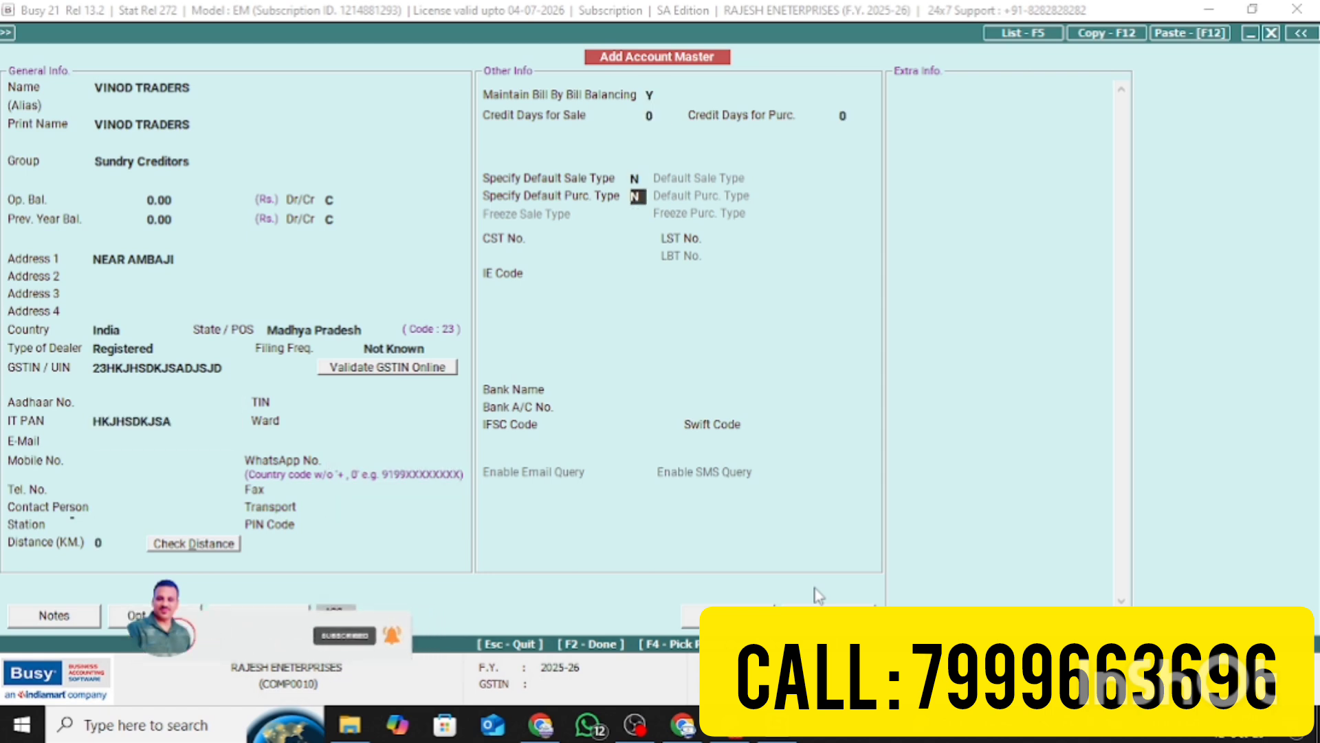
{"action": "key", "text": "Return"}
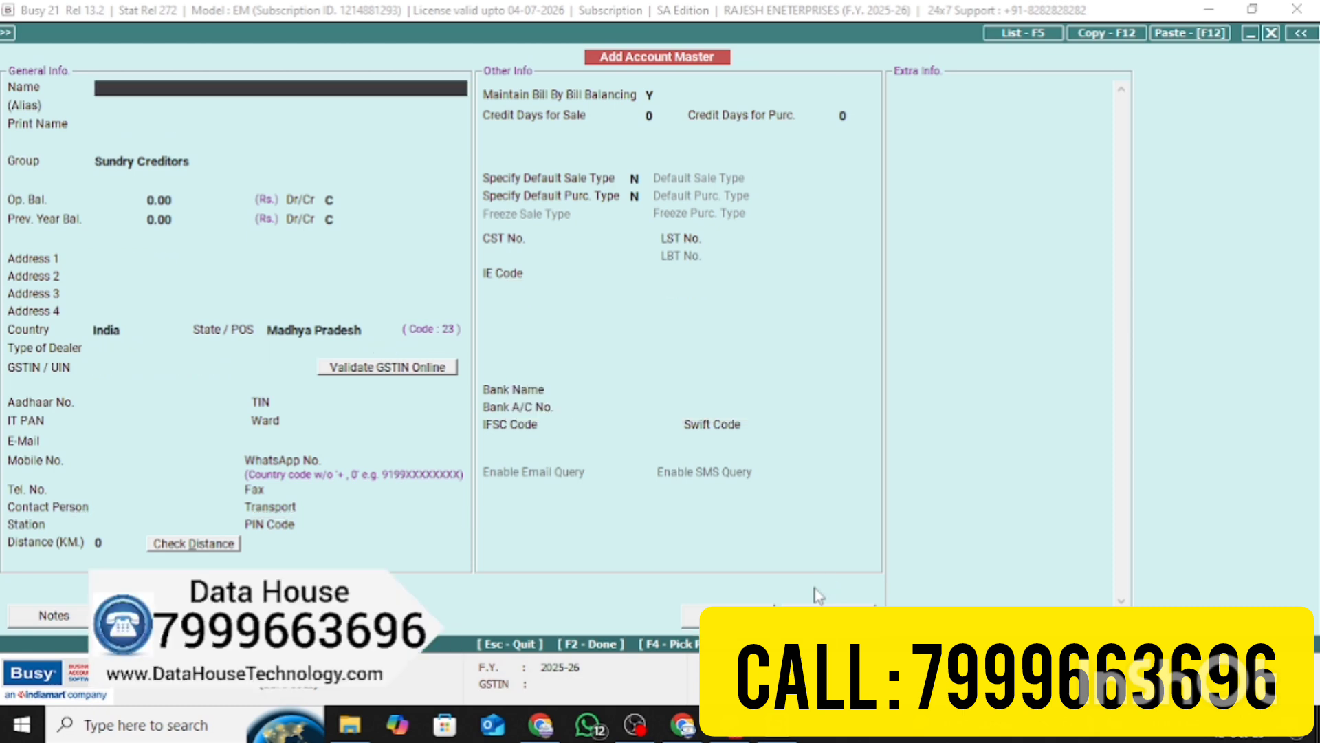
Confirm saving the VINOD TRADERS account
{"action": "type", "text": "y"}
{"action": "key", "text": "BackSpace"}
{"action": "key", "text": "Return"}
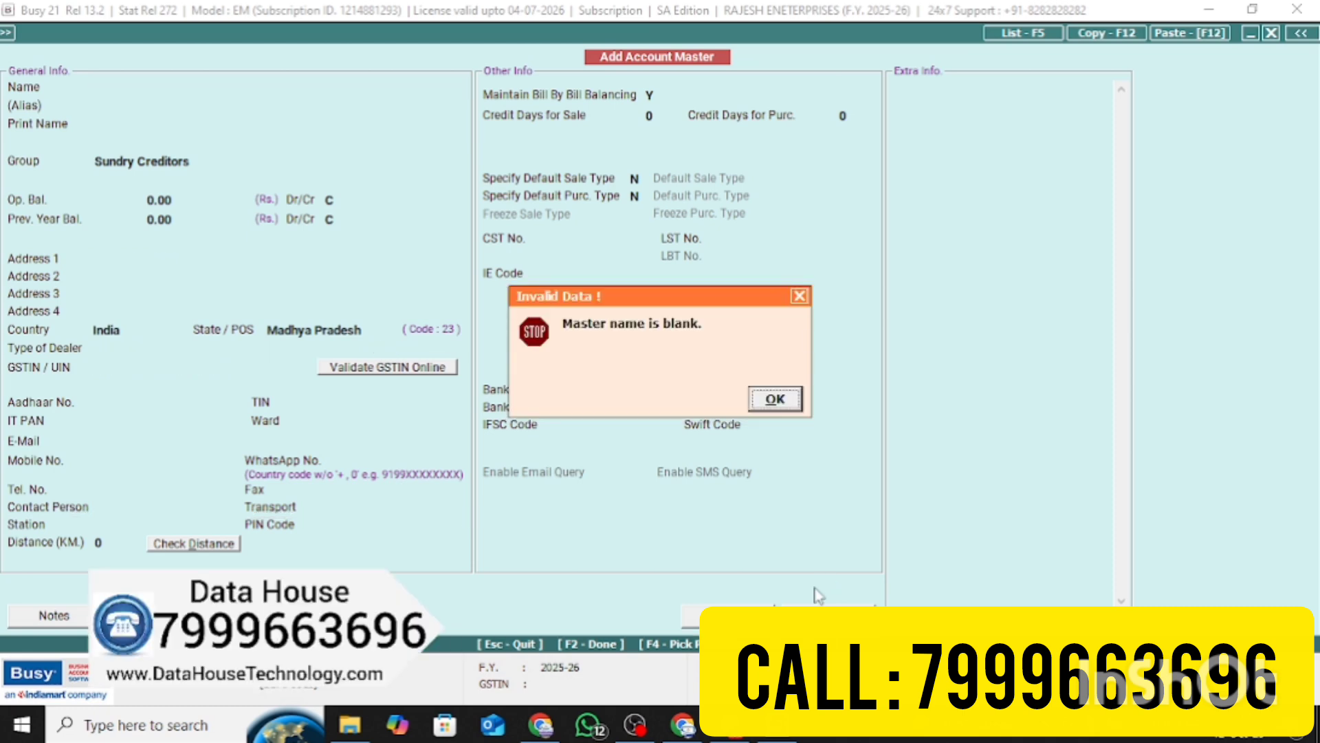
{"action": "key", "text": "Return"}
Name the new account MUKESH TRADERS and set its group to Sundry Debtors
{"action": "type", "text": "V"}
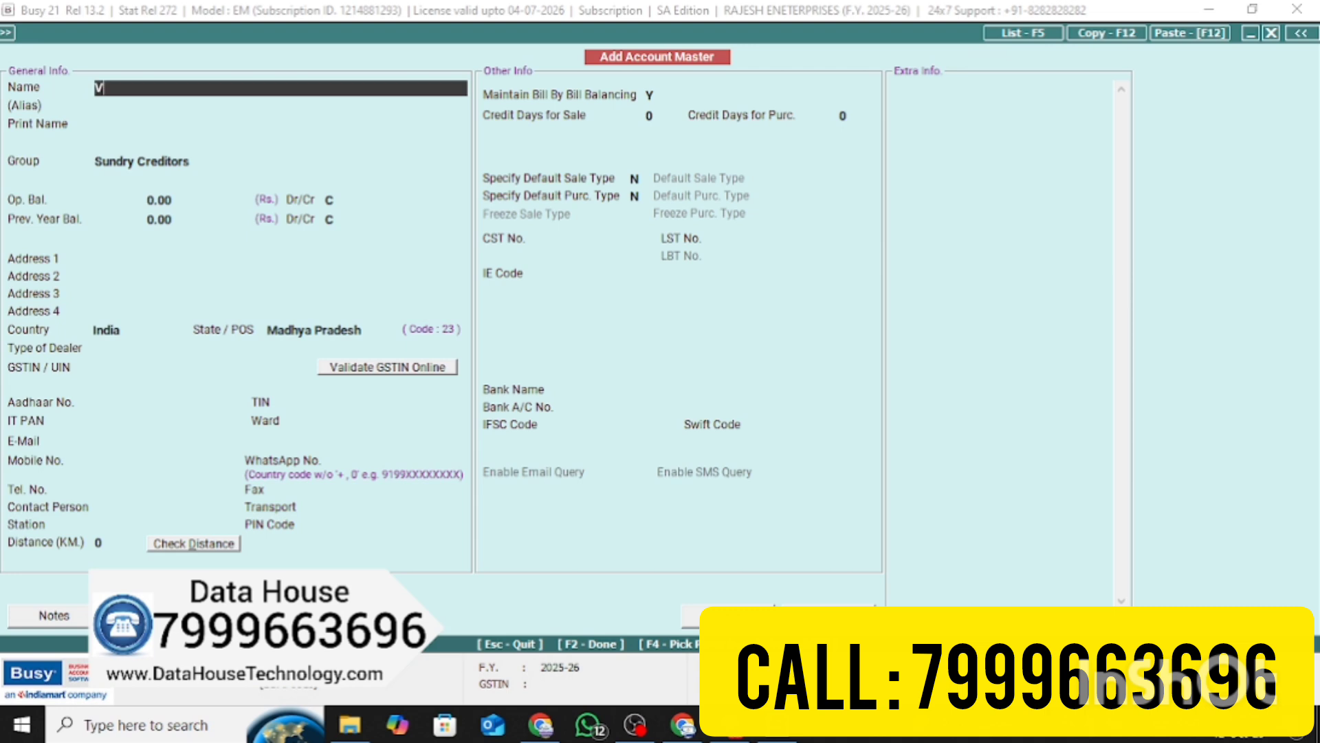
{"action": "type", "text": "IPIN"}
{"action": "key", "text": "BackSpace"}
{"action": "key", "text": "BackSpace"}
{"action": "key", "text": "BackSpace"}
{"action": "key", "text": "BackSpace"}
{"action": "key", "text": "BackSpace"}
{"action": "type", "text": "MUKESH TRADER"}
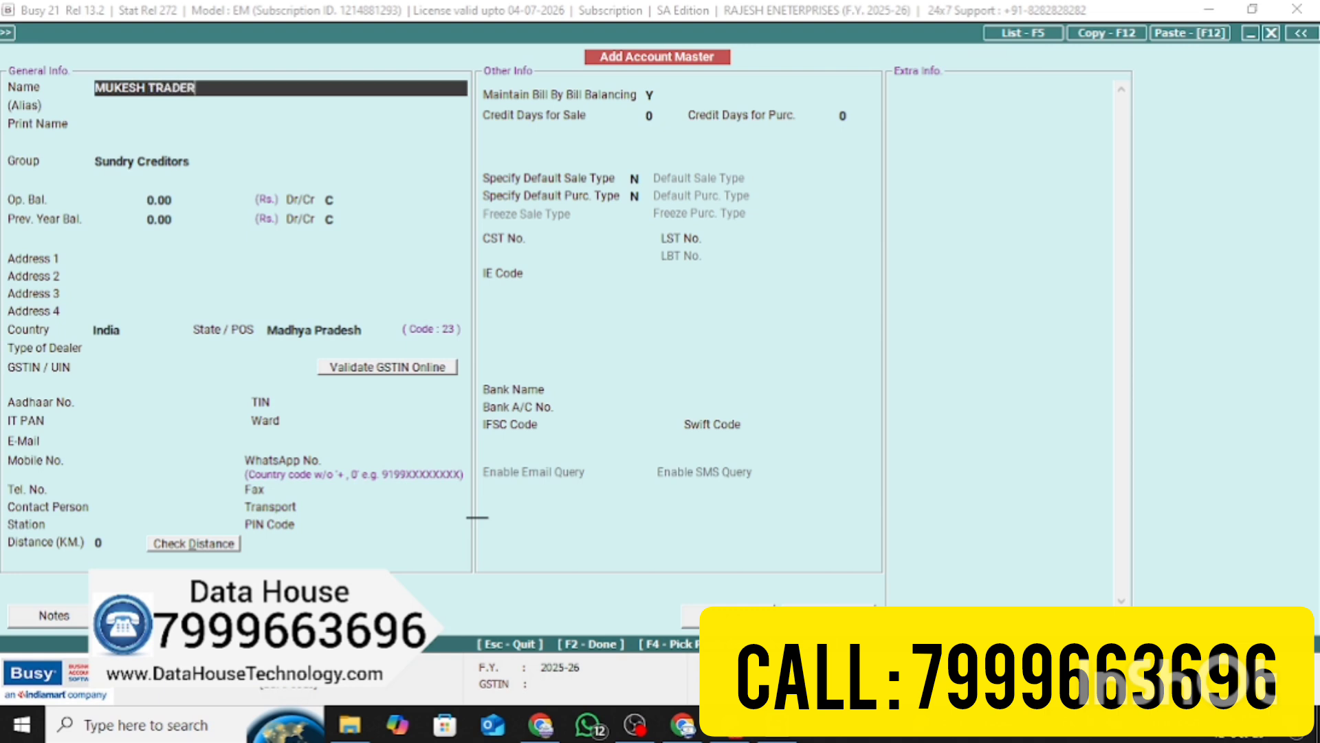
{"action": "type", "text": "S"}
{"action": "key", "text": "Return"}
{"action": "key", "text": "Return"}
{"action": "key", "text": "Return"}
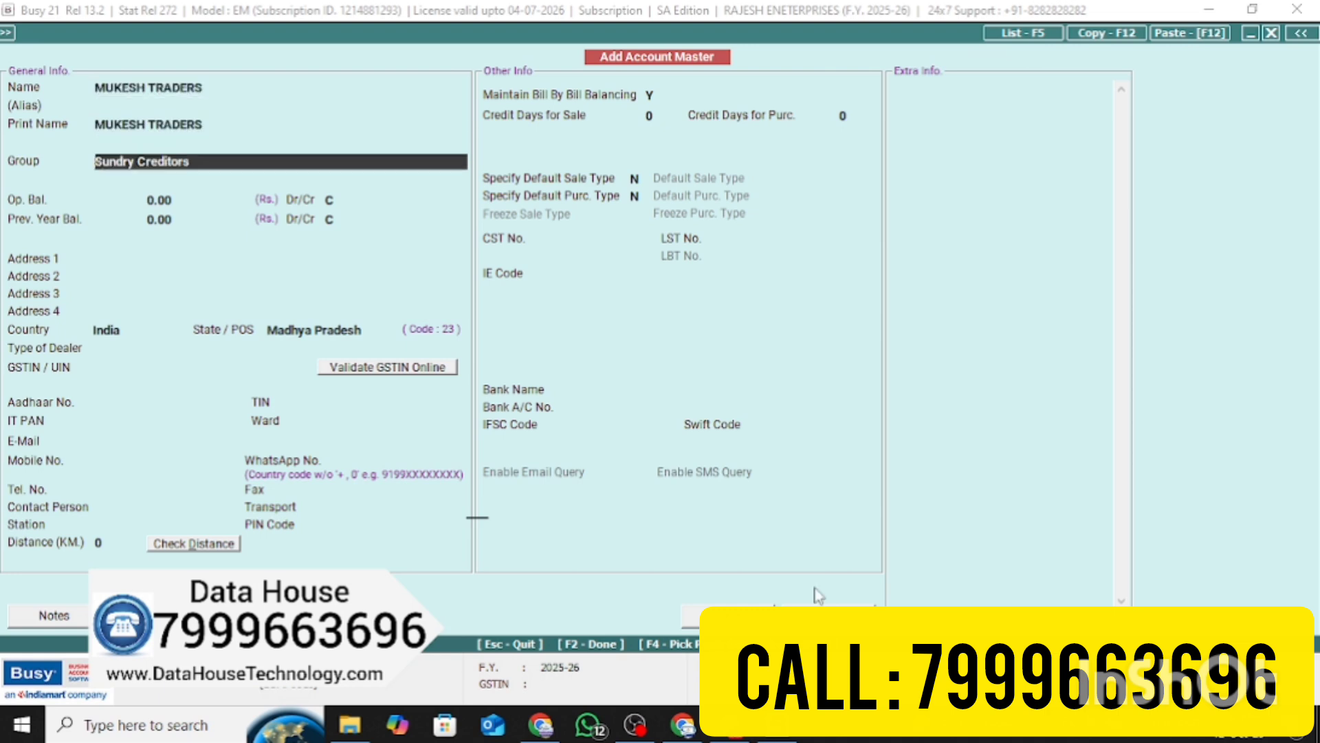
{"action": "key", "text": "Return"}
{"action": "key", "text": "Up"}
{"action": "key", "text": "Return"}
{"action": "key", "text": "Up"}
{"action": "key", "text": "Up"}
{"action": "key", "text": "Return"}
{"action": "type", "text": "SU"}
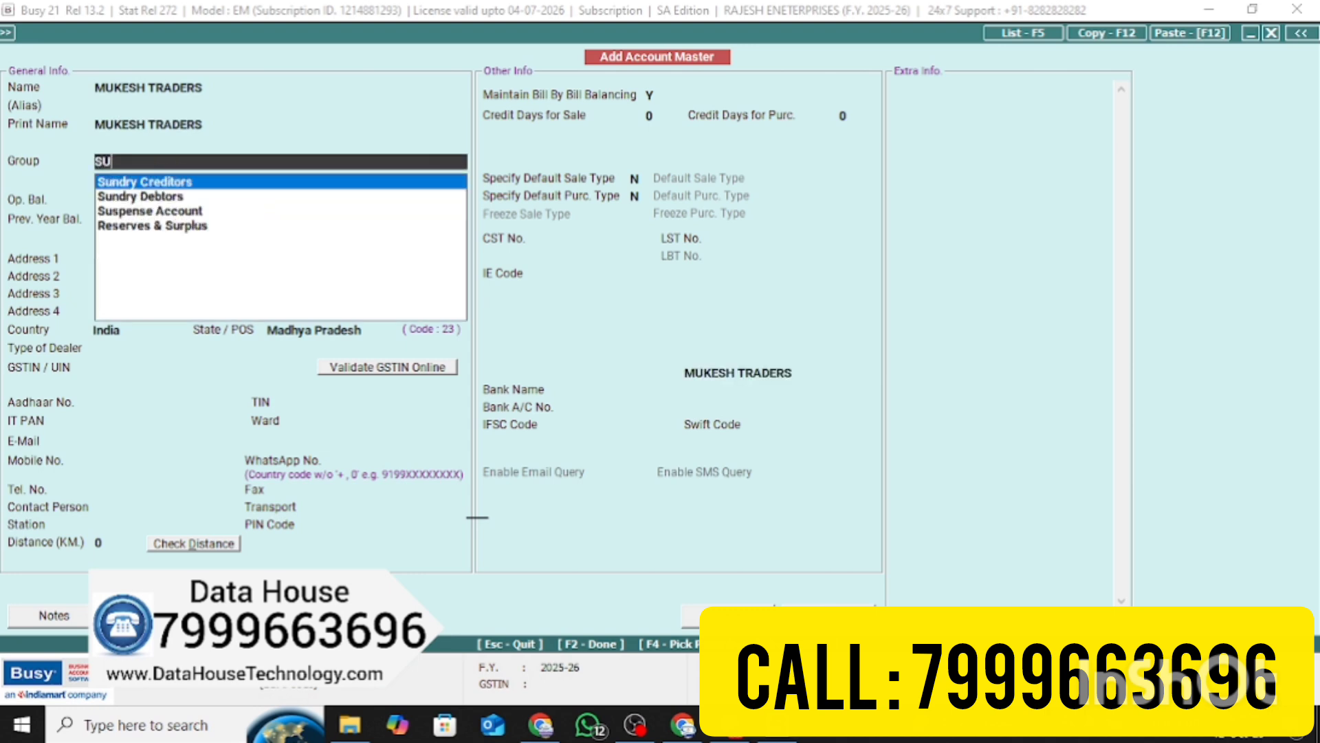
{"action": "type", "text": "N"}
{"action": "key", "text": "Down"}
{"action": "key", "text": "Return"}
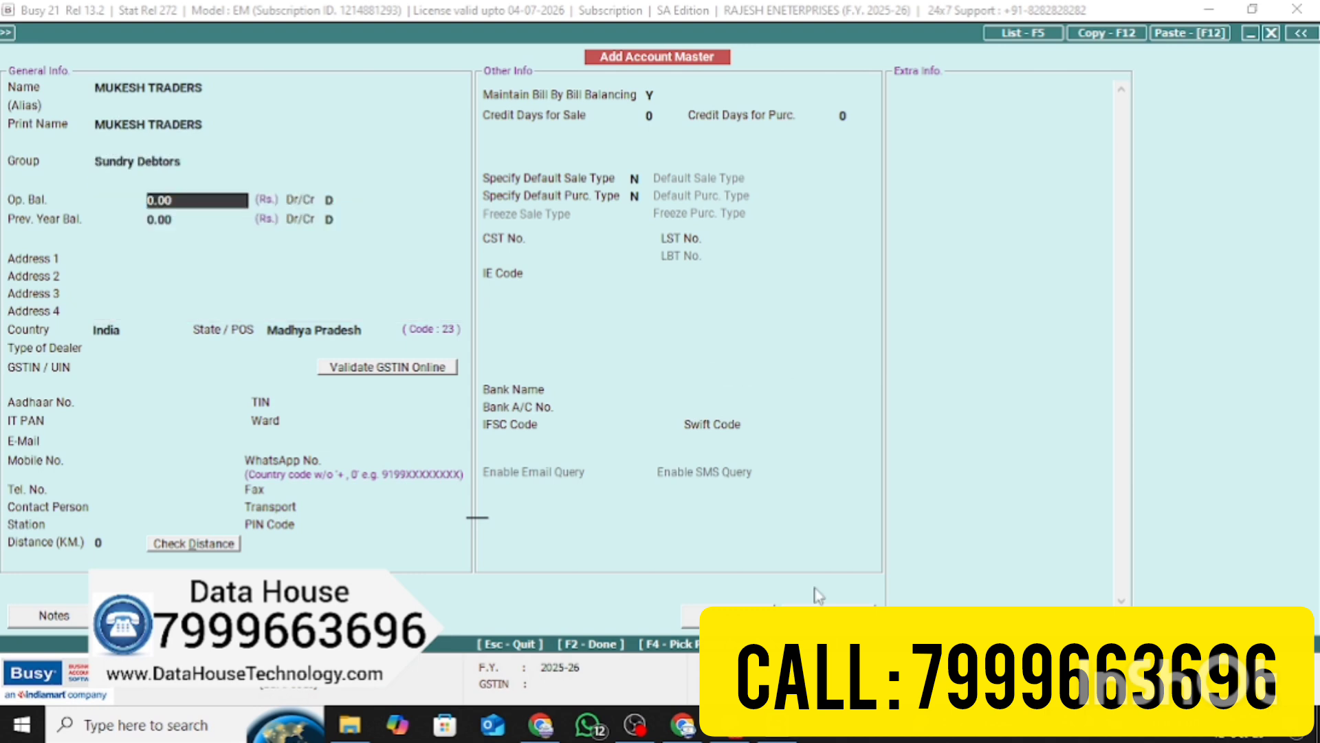
{"action": "key", "text": "Return"}
{"action": "key", "text": "Return"}
{"action": "key", "text": "Return"}
{"action": "key", "text": "Return"}
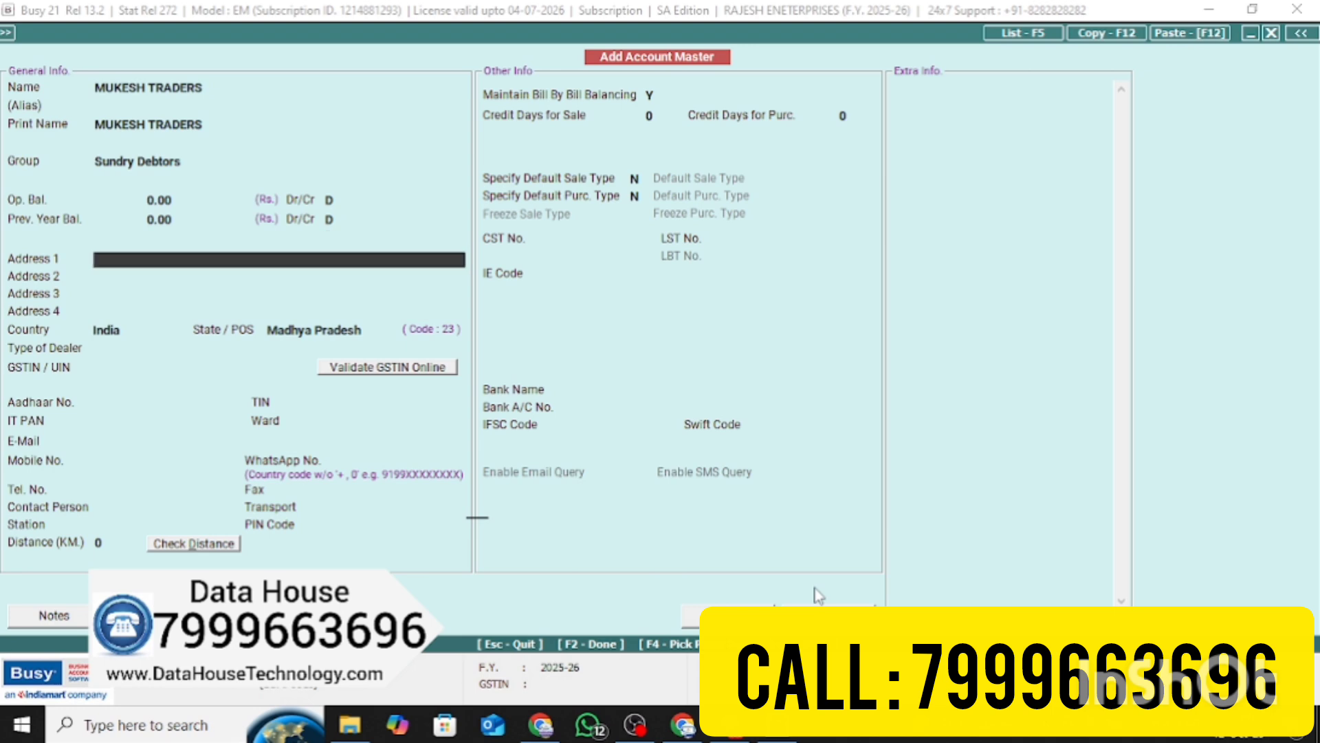
Set the MUKESH TRADERS address to NEAR EKTA CHOWK
{"action": "type", "text": "SPEDED"}
{"action": "key", "text": "BackSpace"}
{"action": "key", "text": "BackSpace"}
{"action": "key", "text": "BackSpace"}
{"action": "key", "text": "BackSpace"}
{"action": "key", "text": "BackSpace"}
{"action": "type", "text": "NEAR EKTA"}
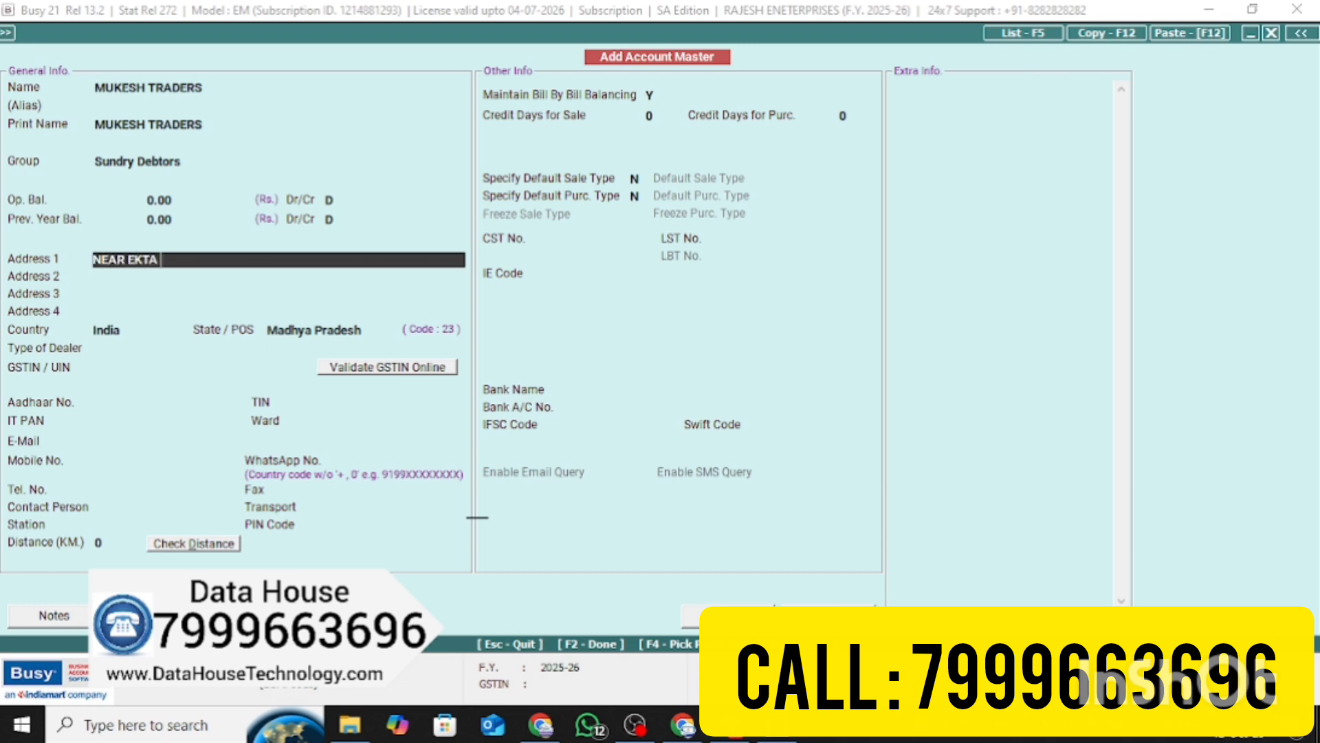
{"action": "type", "text": " CHOWK"}
{"action": "key", "text": "Return"}
{"action": "key", "text": "Return"}
{"action": "key", "text": "Return"}
{"action": "key", "text": "Return"}
{"action": "key", "text": "Return"}
{"action": "key", "text": "Return"}
{"action": "key", "text": "Return"}
{"action": "key", "text": "Return"}
{"action": "key", "text": "Return"}
{"action": "key", "text": "Return"}
{"action": "key", "text": "Return"}
{"action": "key", "text": "Return"}
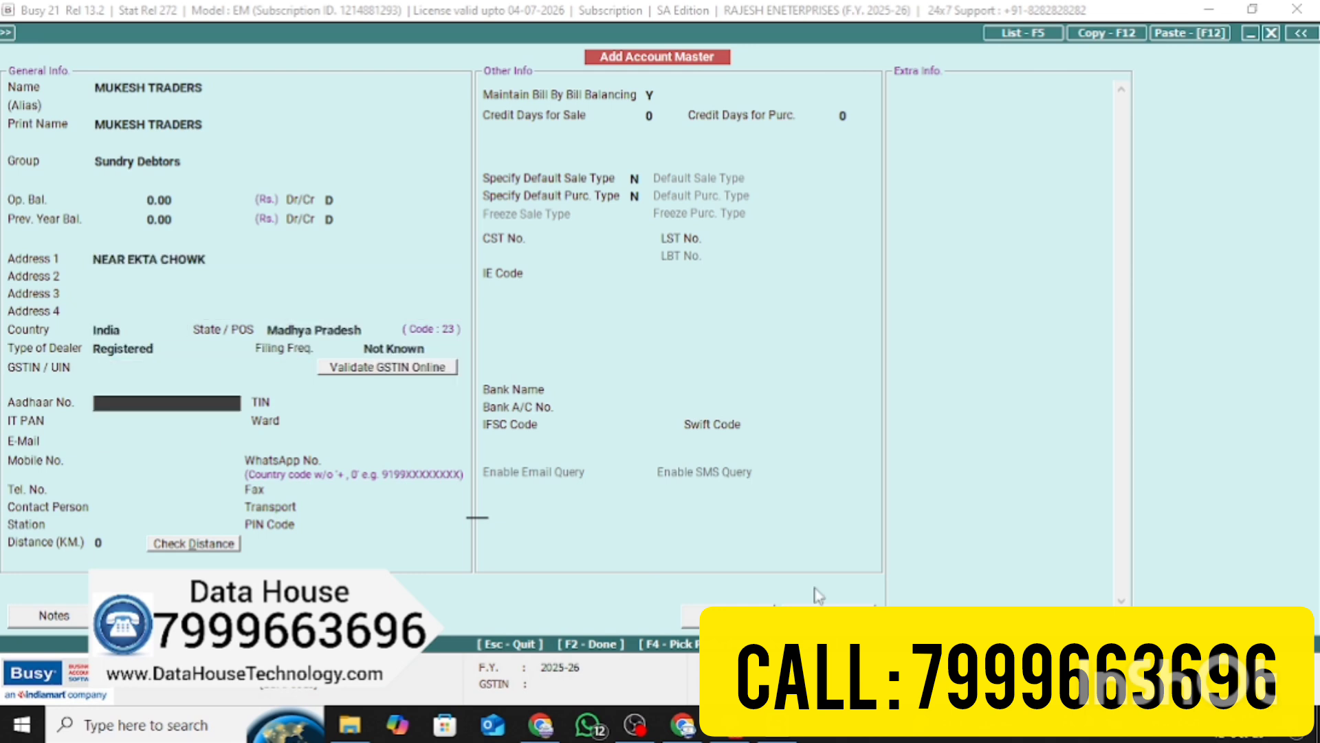
{"action": "key", "text": "Return"}
{"action": "key", "text": "Return"}
{"action": "key", "text": "Return"}
{"action": "key", "text": "Return"}
{"action": "key", "text": "Return"}
{"action": "key", "text": "Return"}
{"action": "key", "text": "Return"}
{"action": "key", "text": "Return"}
{"action": "key", "text": "Return"}
{"action": "key", "text": "Return"}
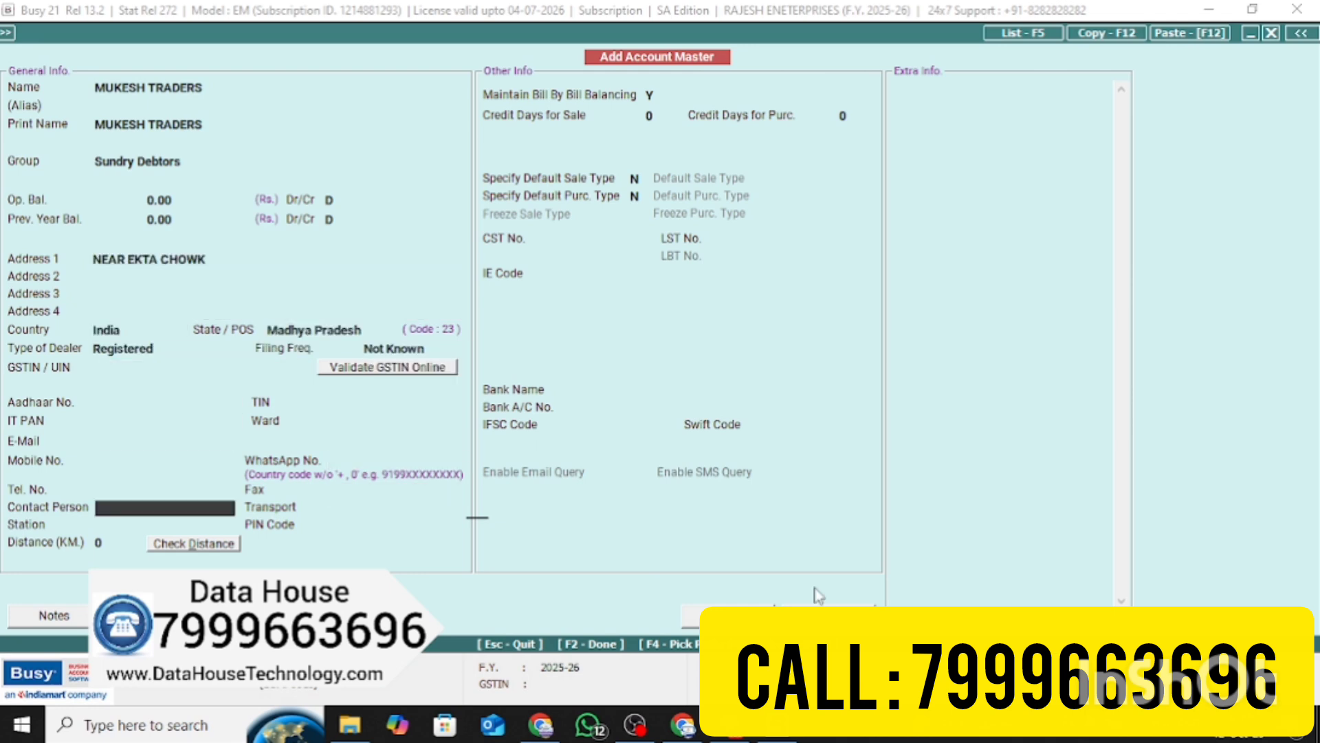
{"action": "key", "text": "Return"}
{"action": "key", "text": "Return"}
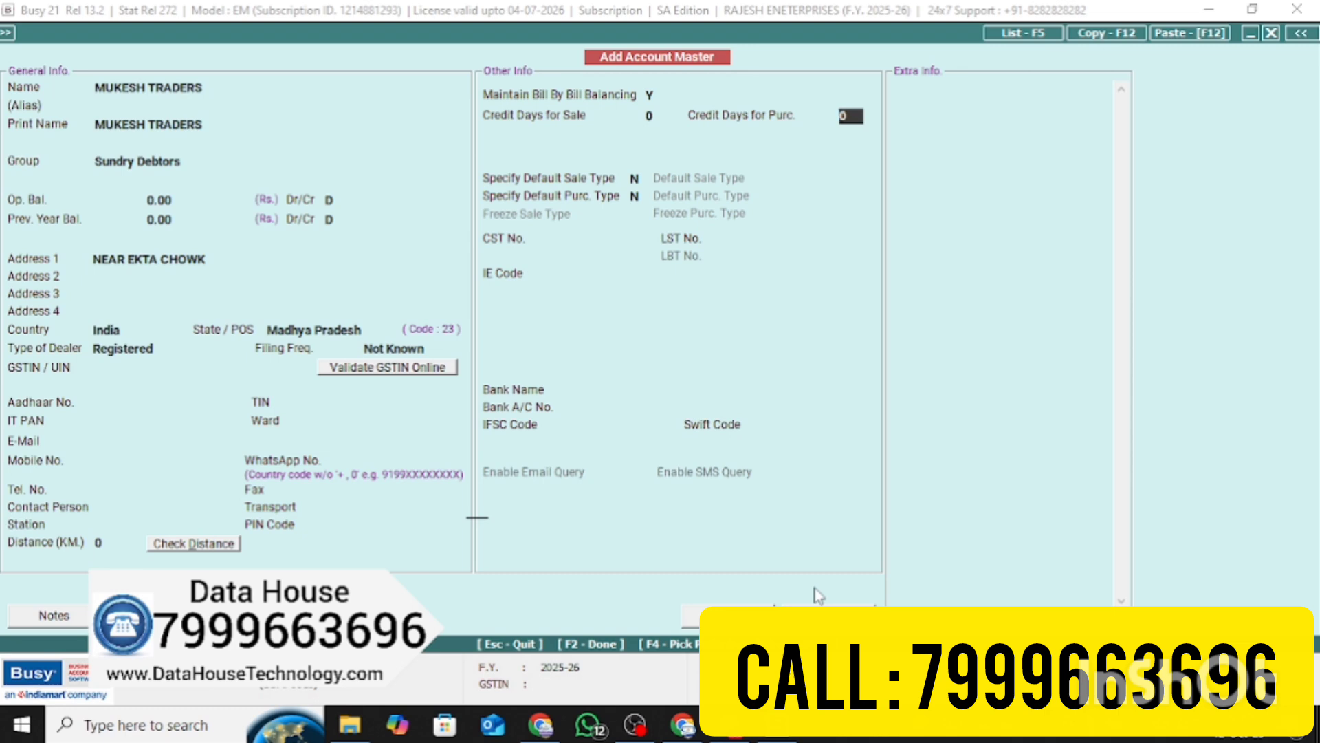
Enter the GSTIN, accept it despite the warning, and save MUKESH TRADERS
{"action": "left_click", "coordinate": [181, 369]}
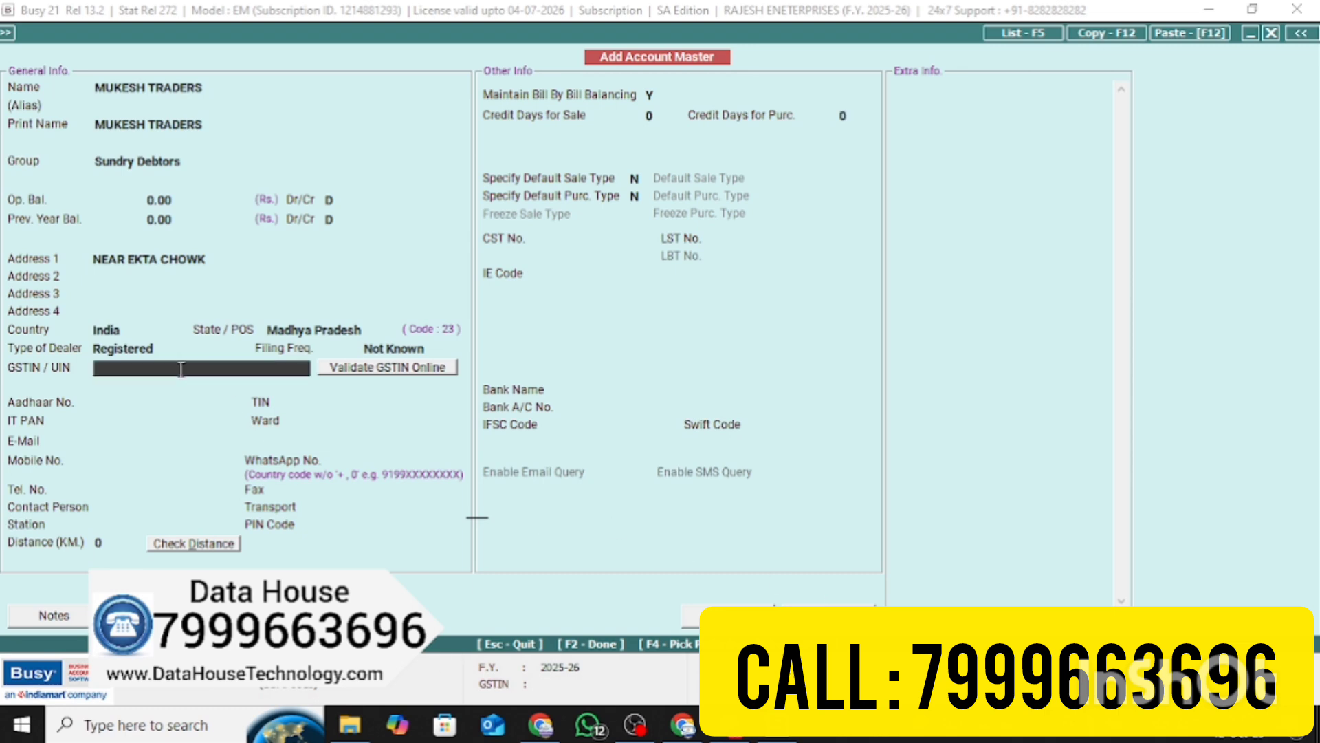
{"action": "type", "text": "23JHJSHGDSDHHH2"}
{"action": "key", "text": "Return"}
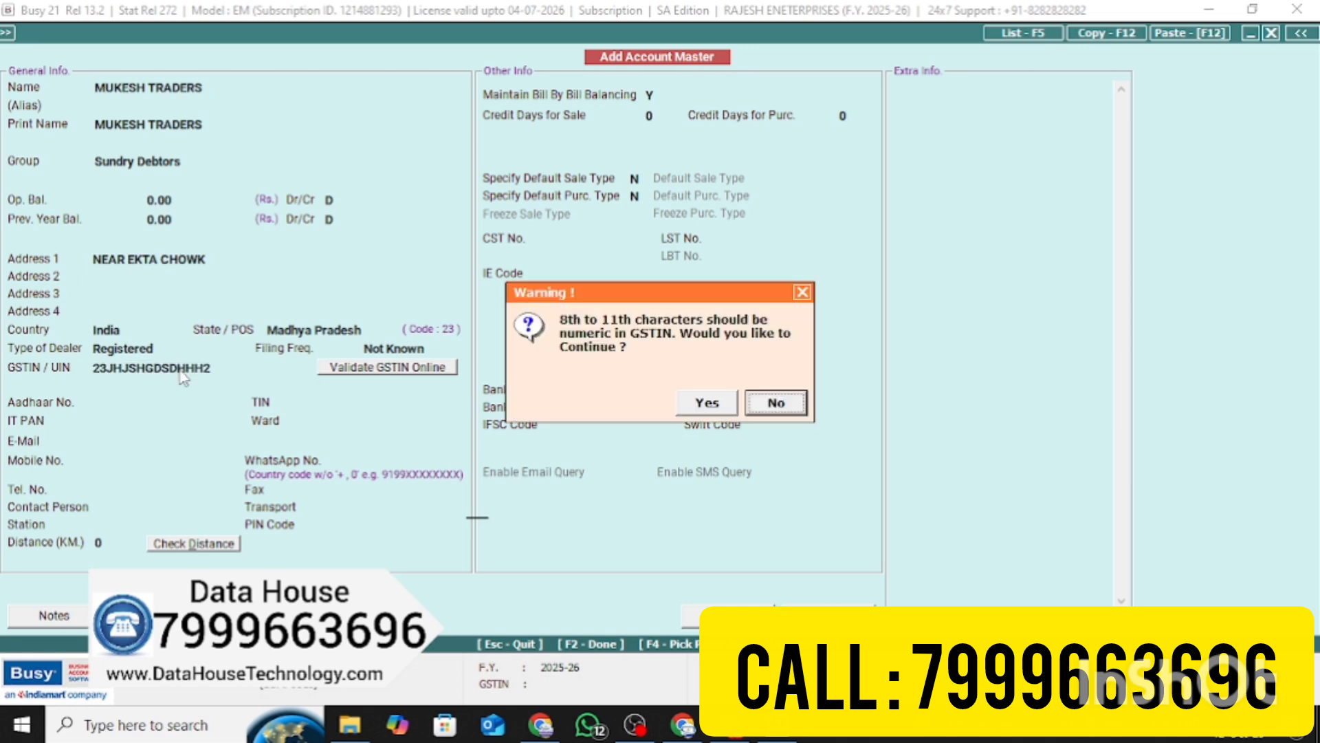
{"action": "key", "text": "Left"}
{"action": "key", "text": "Return"}
{"action": "key", "text": "F2"}
{"action": "key", "text": "Return"}
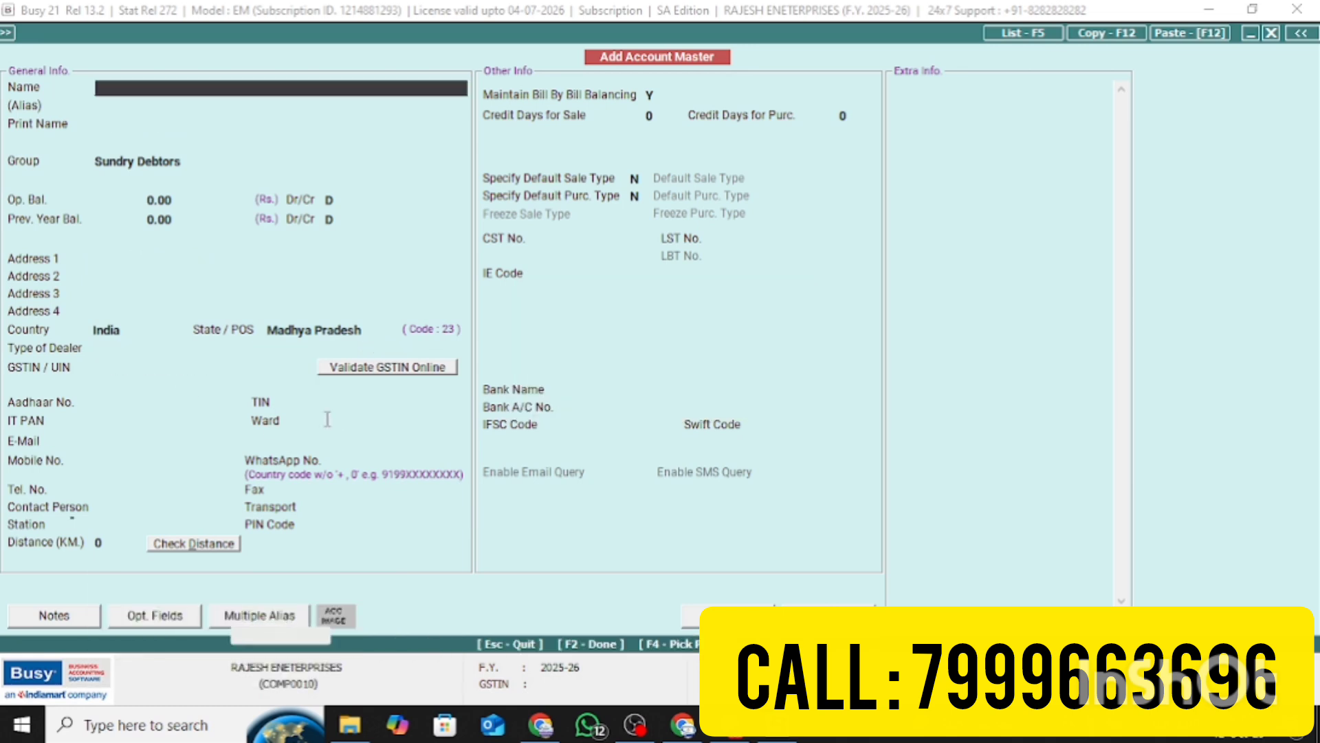
Close the account form and start a new purchase voucher
{"action": "key", "text": "Escape"}
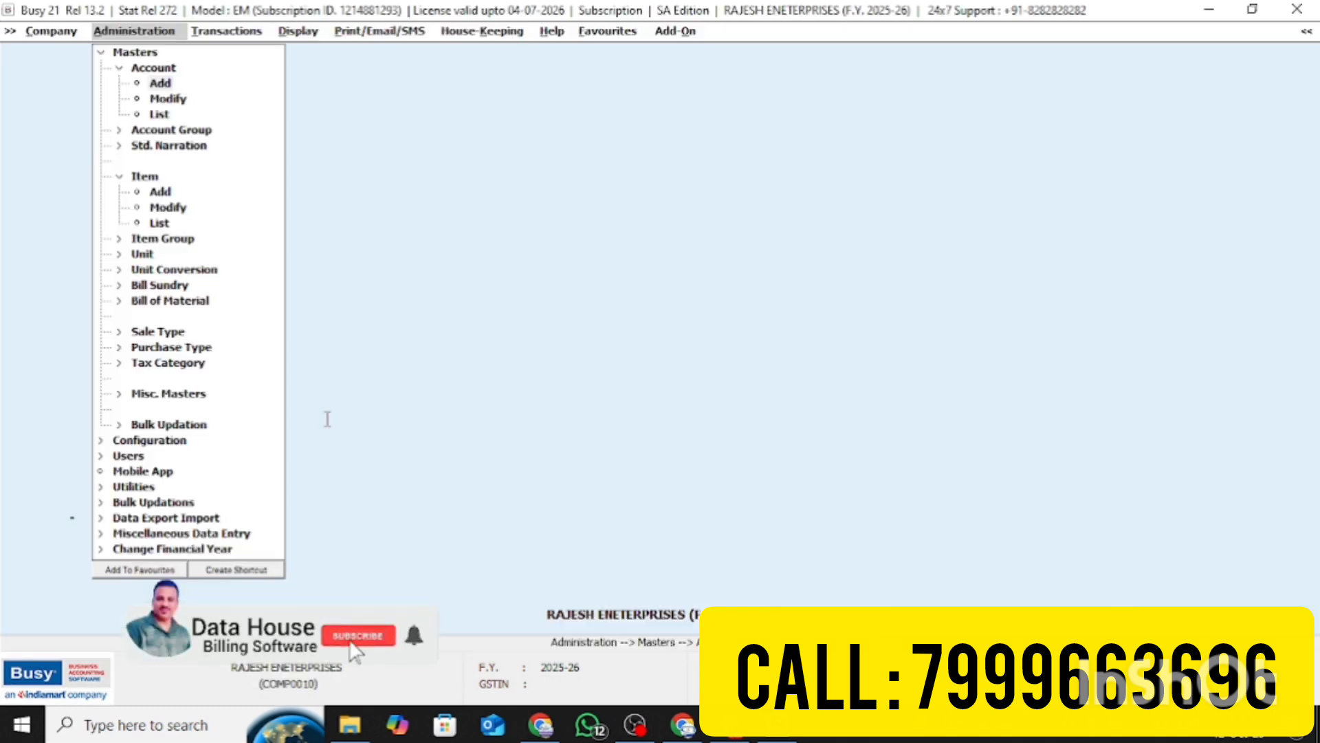
{"action": "key", "text": "Right"}
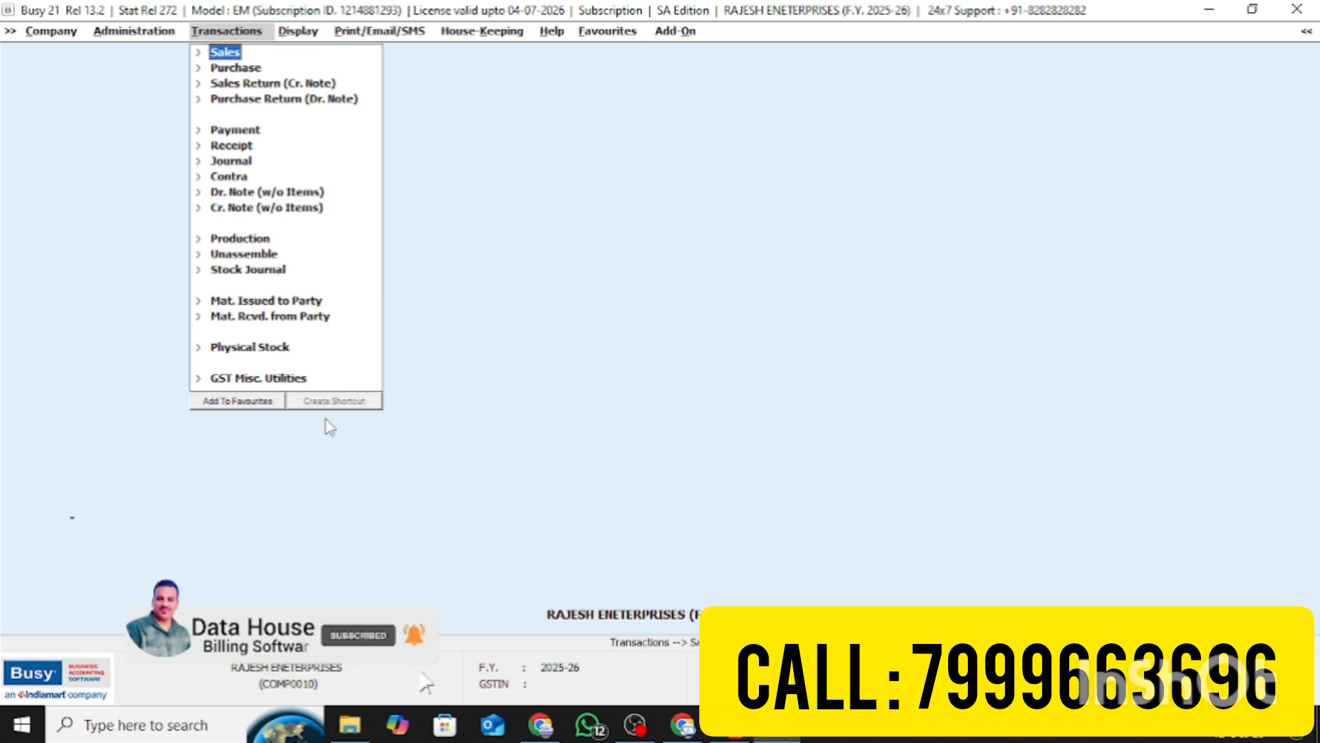
{"action": "key", "text": "Return"}
{"action": "key", "text": "Escape"}
{"action": "key", "text": "Down"}
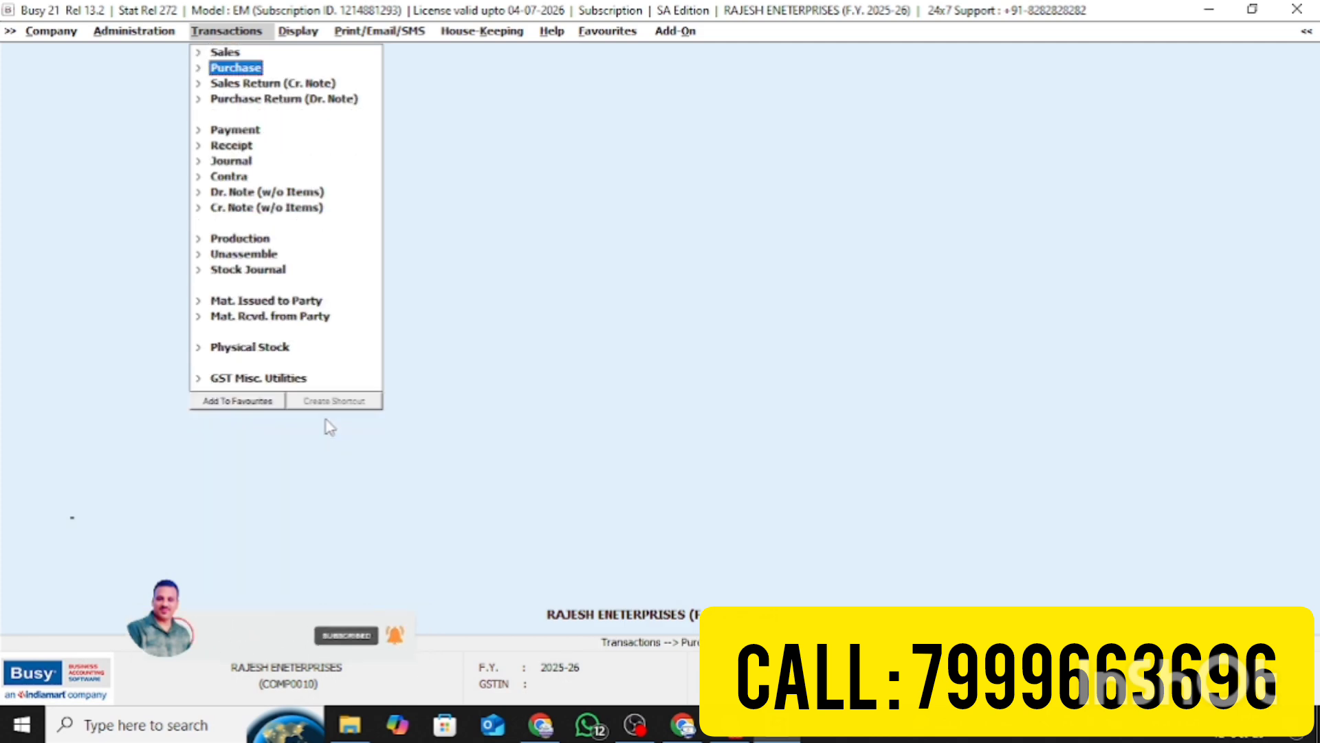
{"action": "key", "text": "Return"}
{"action": "key", "text": "Return"}
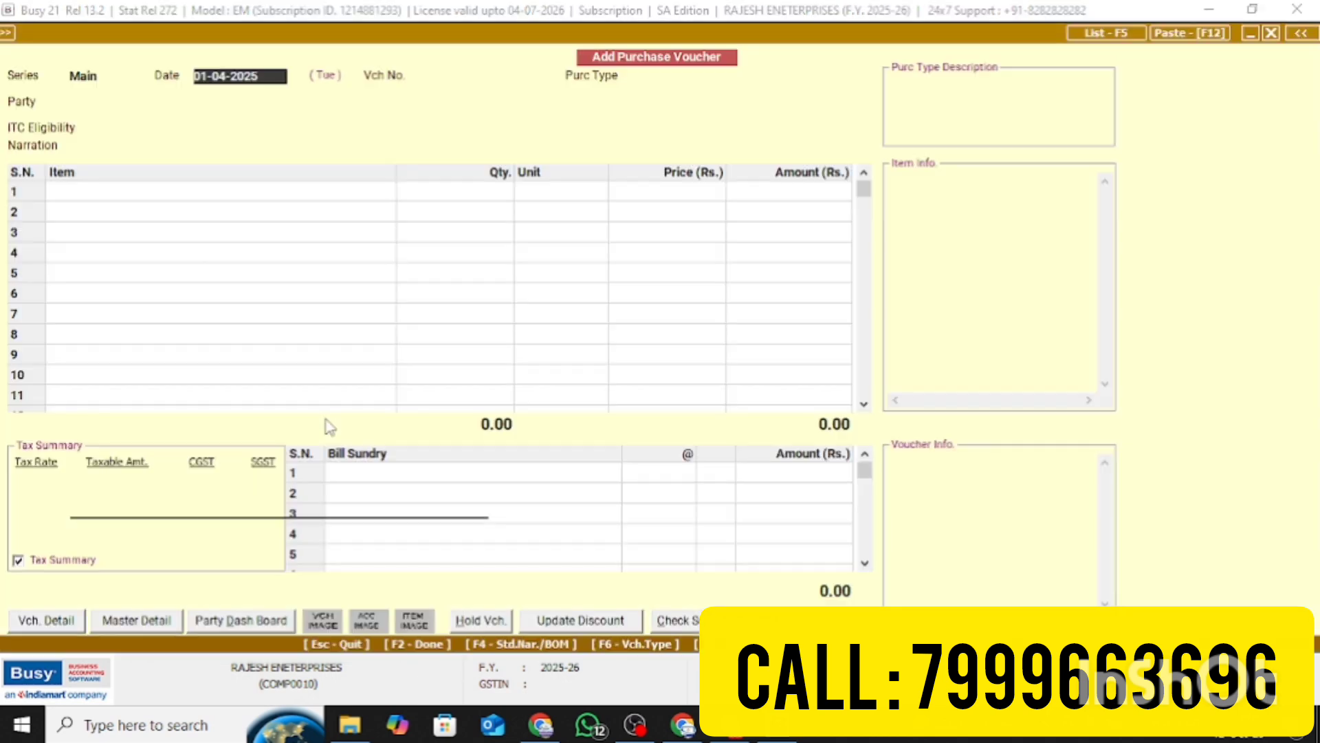
Set voucher number 3233, purchase type Local-MultiRate and party VINOD TRADERS
{"action": "key", "text": "Return"}
{"action": "key", "text": "Return"}
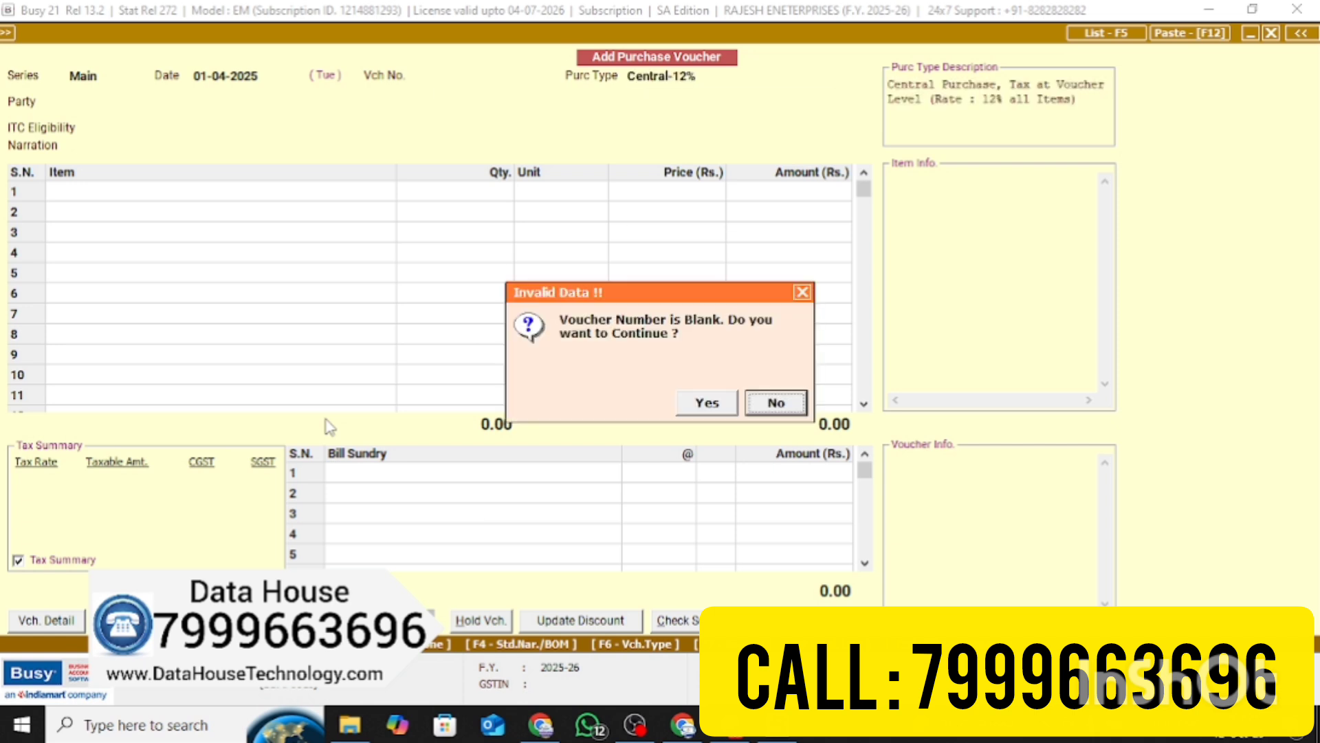
{"action": "key", "text": "Return"}
{"action": "type", "text": "3233"}
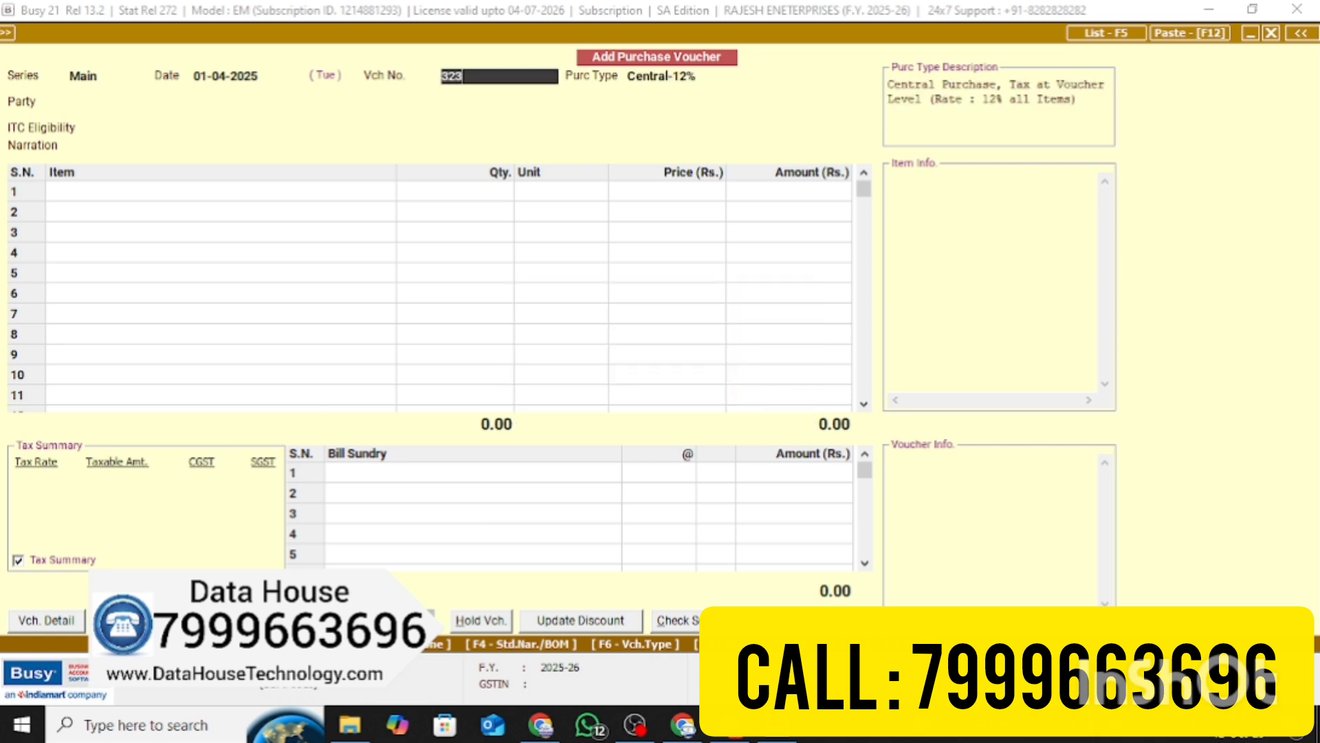
{"action": "key", "text": "Return"}
{"action": "key", "text": "Down"}
{"action": "key", "text": "Down"}
{"action": "key", "text": "Down"}
{"action": "key", "text": "Down"}
{"action": "key", "text": "Down"}
{"action": "key", "text": "Down"}
{"action": "key", "text": "Down"}
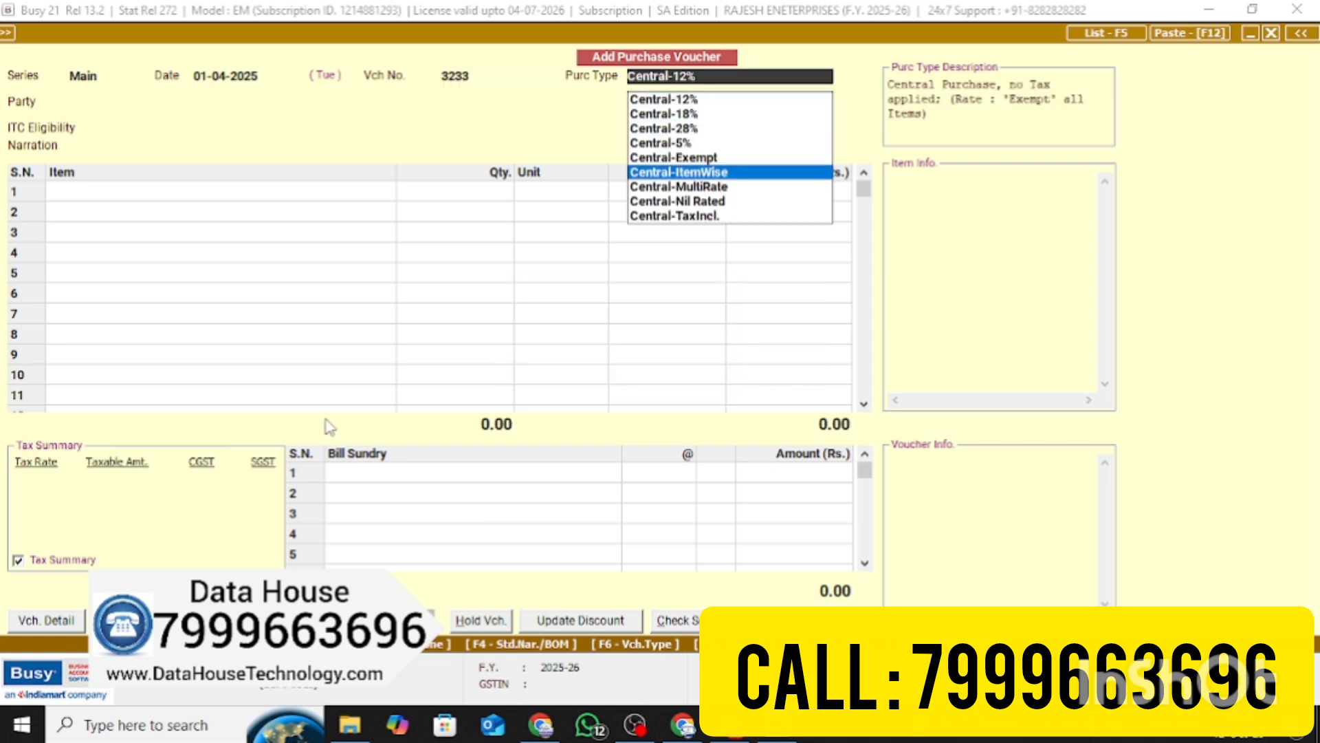
{"action": "type", "text": "L"}
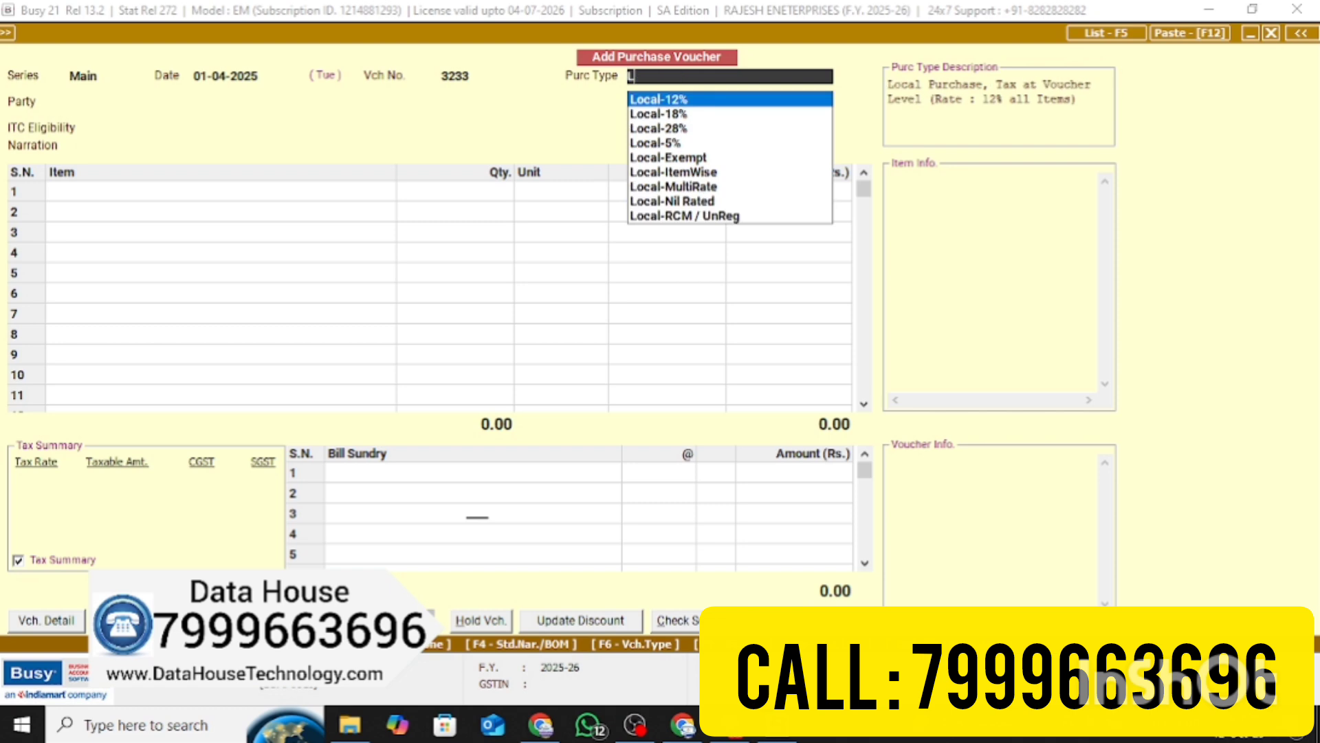
{"action": "key", "text": "Down"}
{"action": "key", "text": "Down"}
{"action": "key", "text": "Down"}
{"action": "key", "text": "Down"}
{"action": "key", "text": "Down"}
{"action": "key", "text": "Down"}
{"action": "key", "text": "Return"}
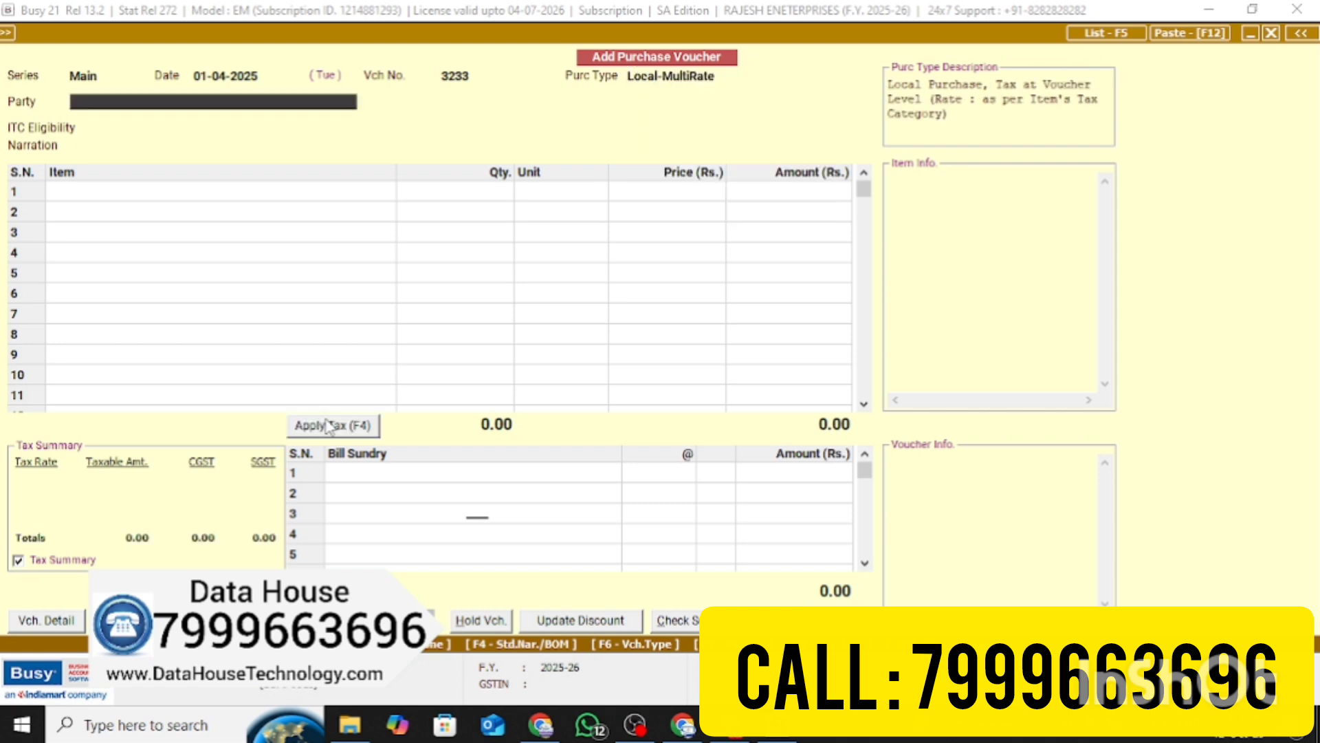
{"action": "type", "text": "VIN"}
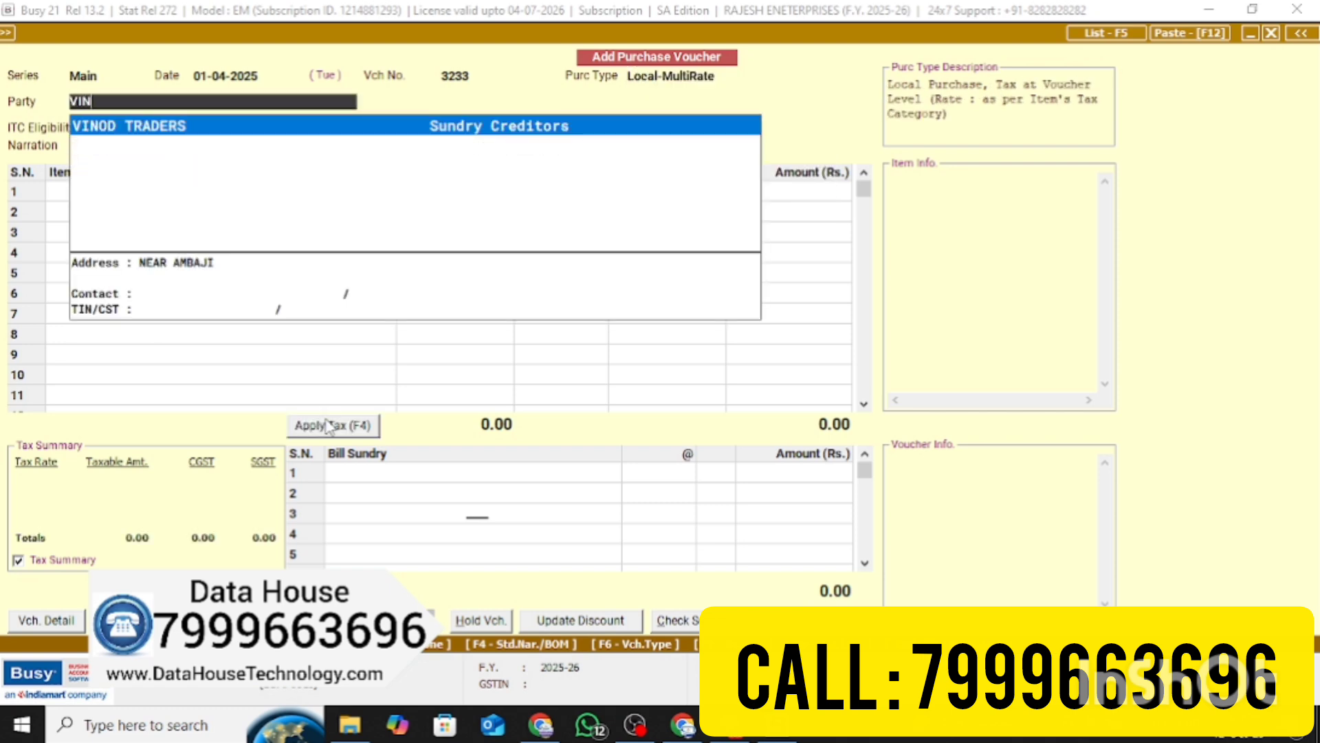
{"action": "key", "text": "Return"}
Accept ITC eligibility and add row 1: MUFTI SHIRT 1203, 100 Pcs at 250
{"action": "key", "text": "y"}
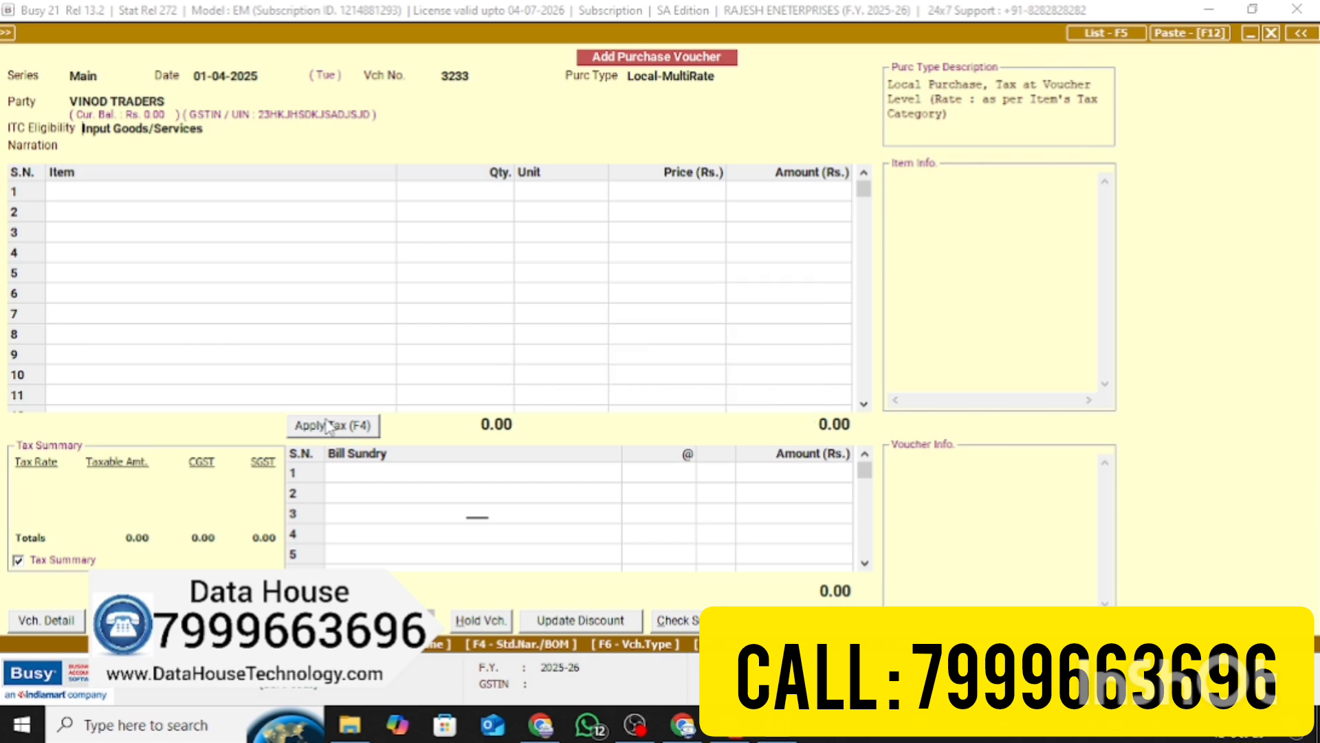
{"action": "key", "text": "Return"}
{"action": "key", "text": "Return"}
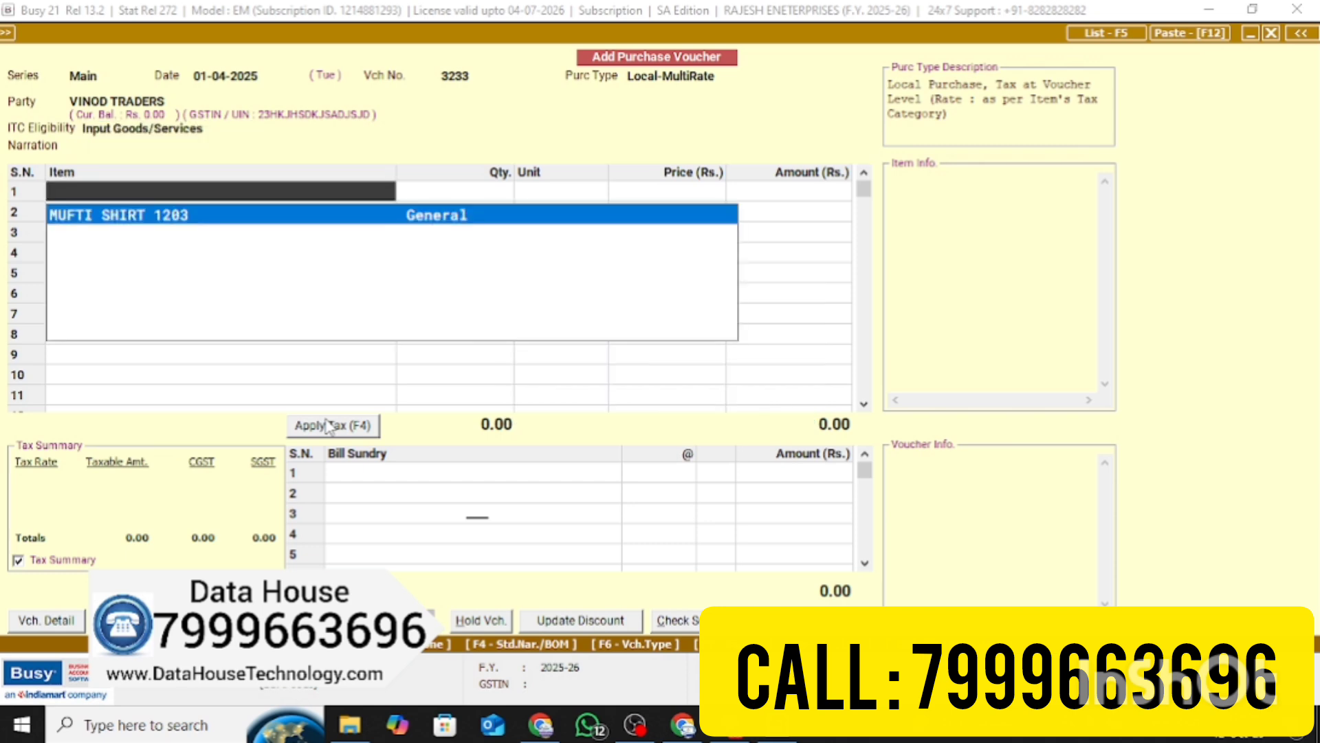
{"action": "key", "text": "Return"}
{"action": "type", "text": "1"}
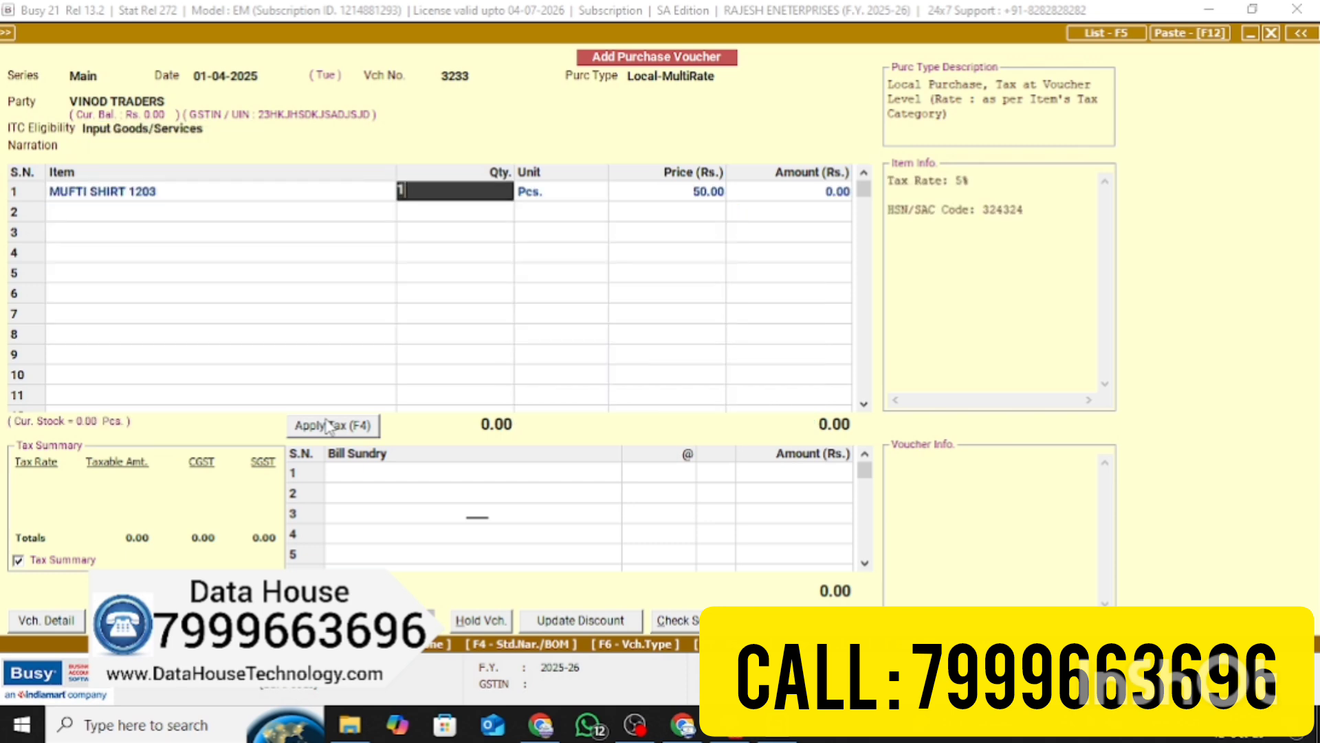
{"action": "type", "text": "00"}
{"action": "key", "text": "Return"}
{"action": "key", "text": "Return"}
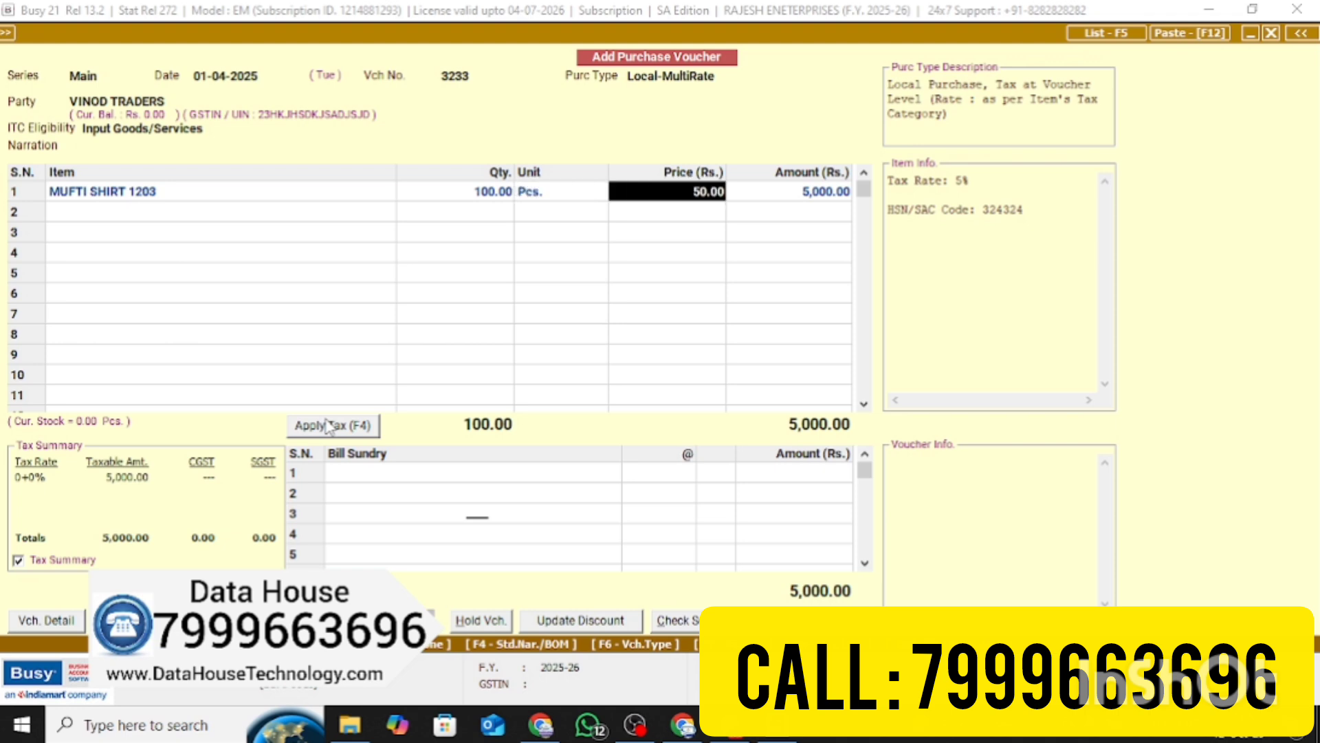
{"action": "type", "text": "2"}
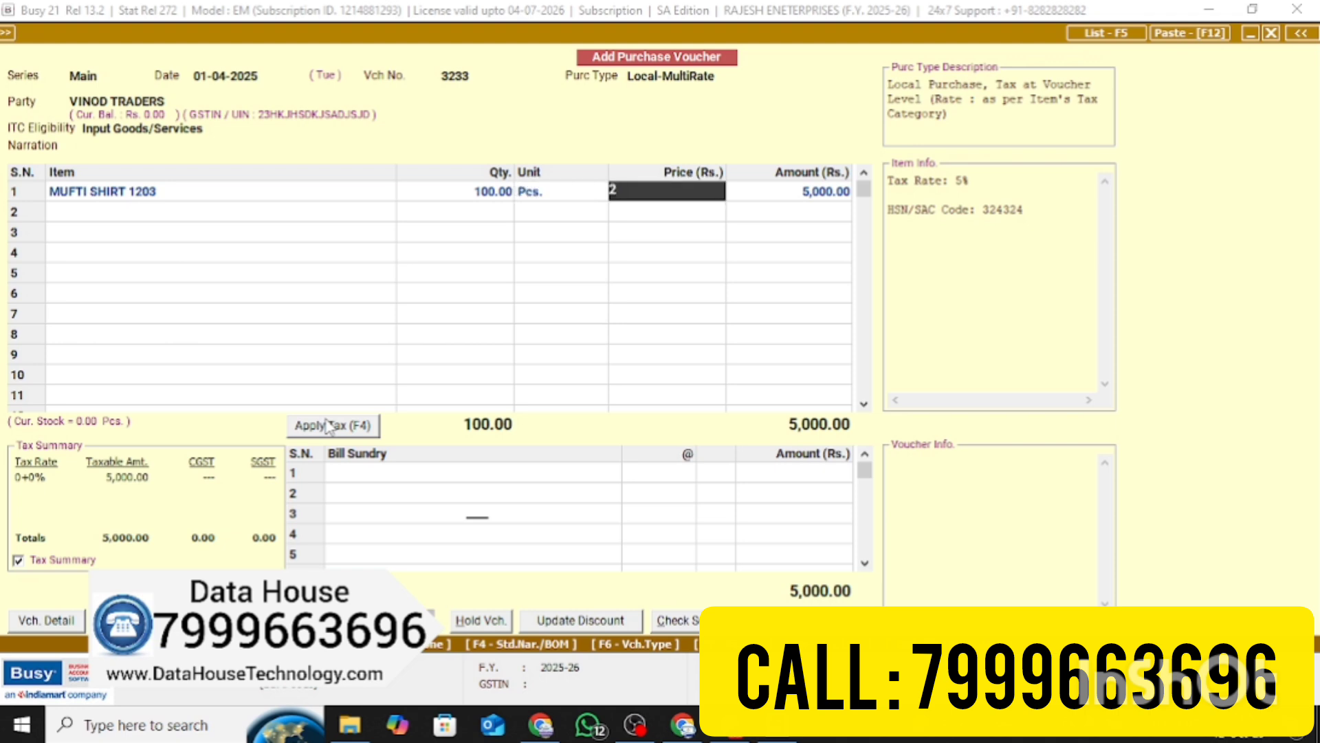
{"action": "type", "text": "50"}
{"action": "key", "text": "Return"}
Add row 2: MUFTI SHIRT 1203, 200 Pcs at 300, then move to bill sundries
{"action": "key", "text": "Return"}
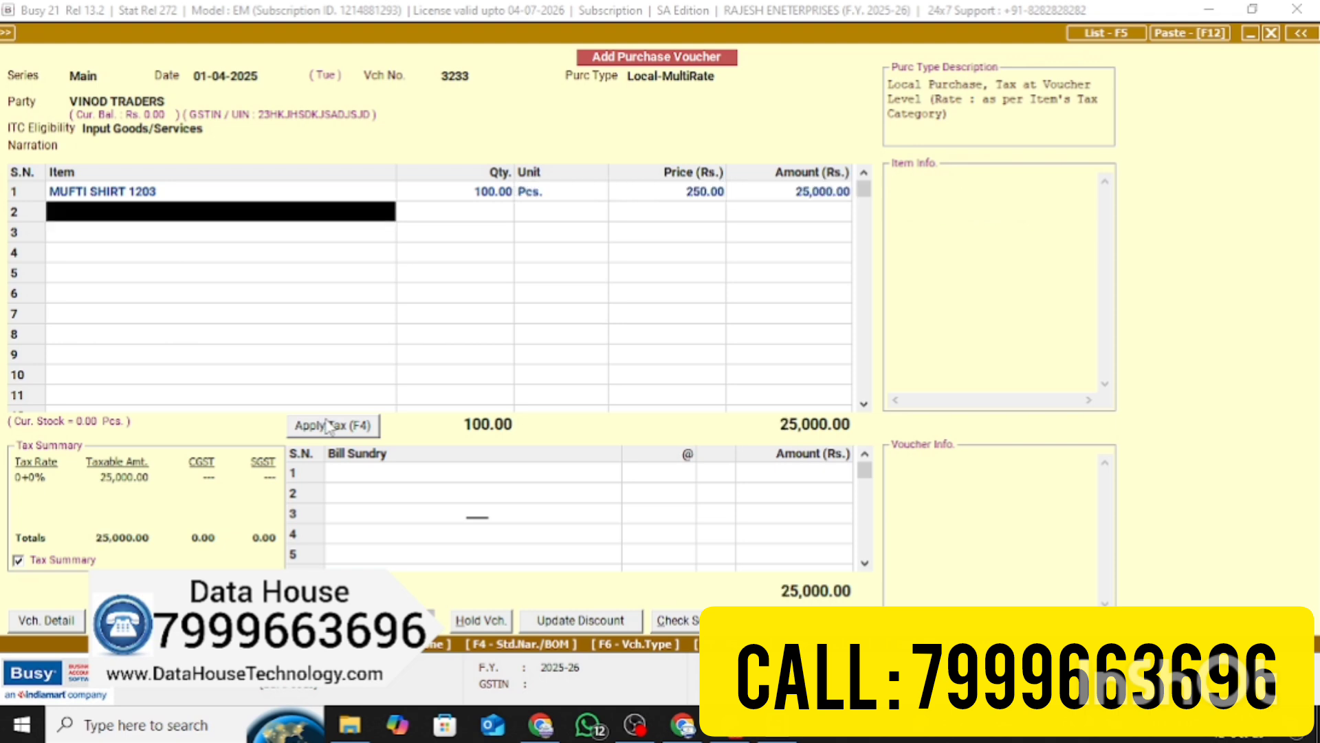
{"action": "key", "text": "Return"}
{"action": "key", "text": "Return"}
{"action": "type", "text": "200"}
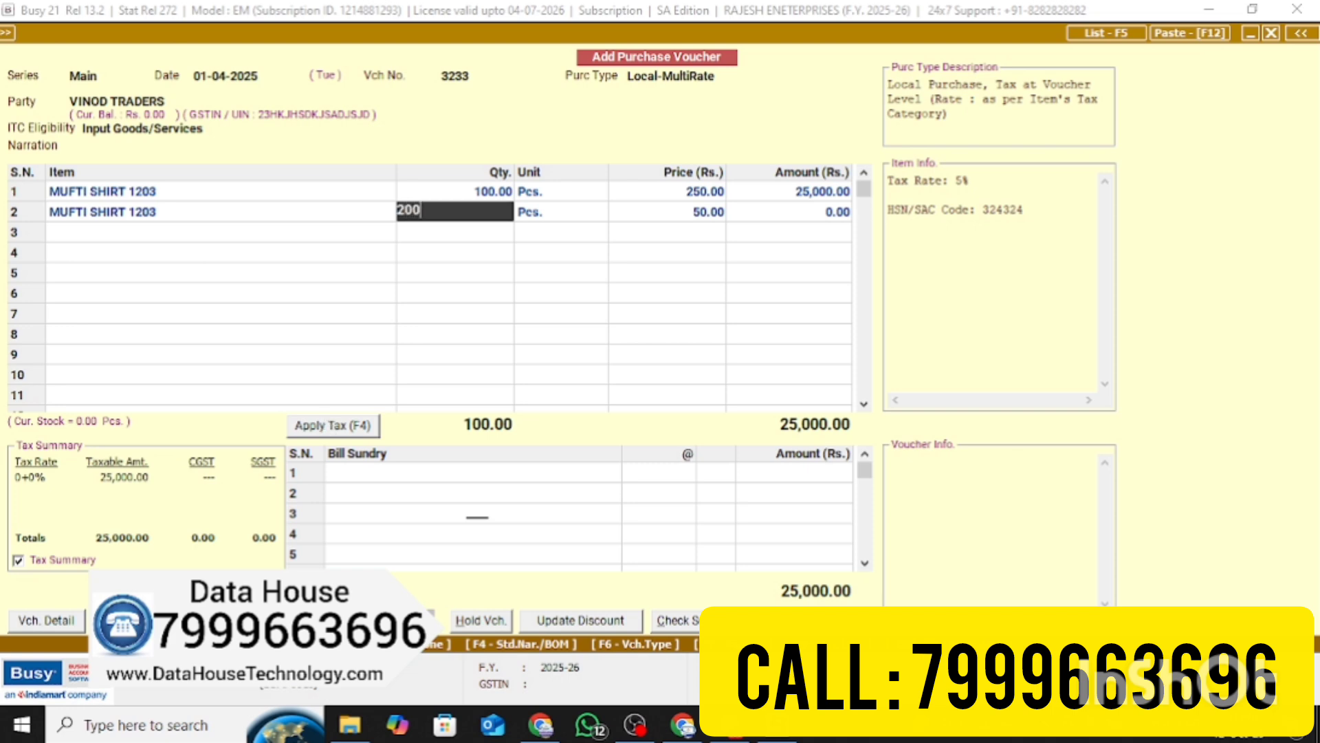
{"action": "key", "text": "Return"}
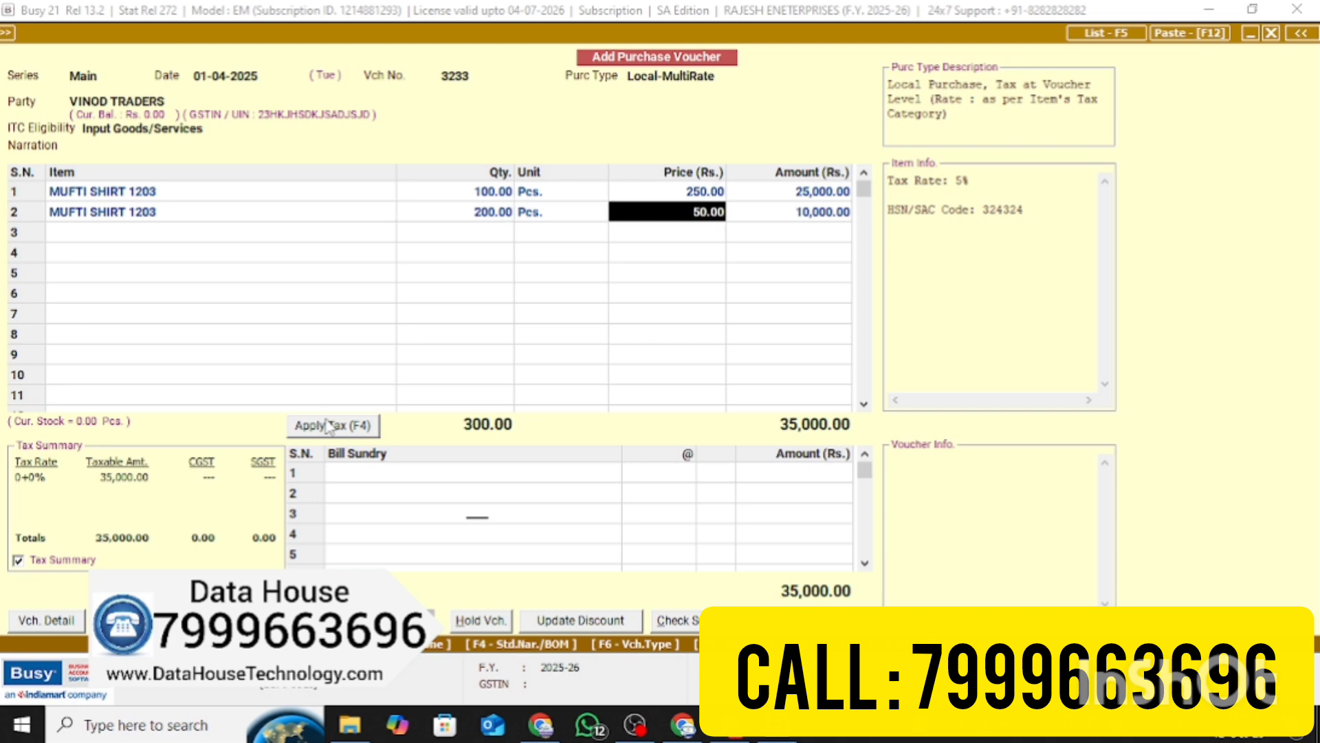
{"action": "type", "text": "30"}
{"action": "key", "text": "Return"}
{"action": "key", "text": "Return"}
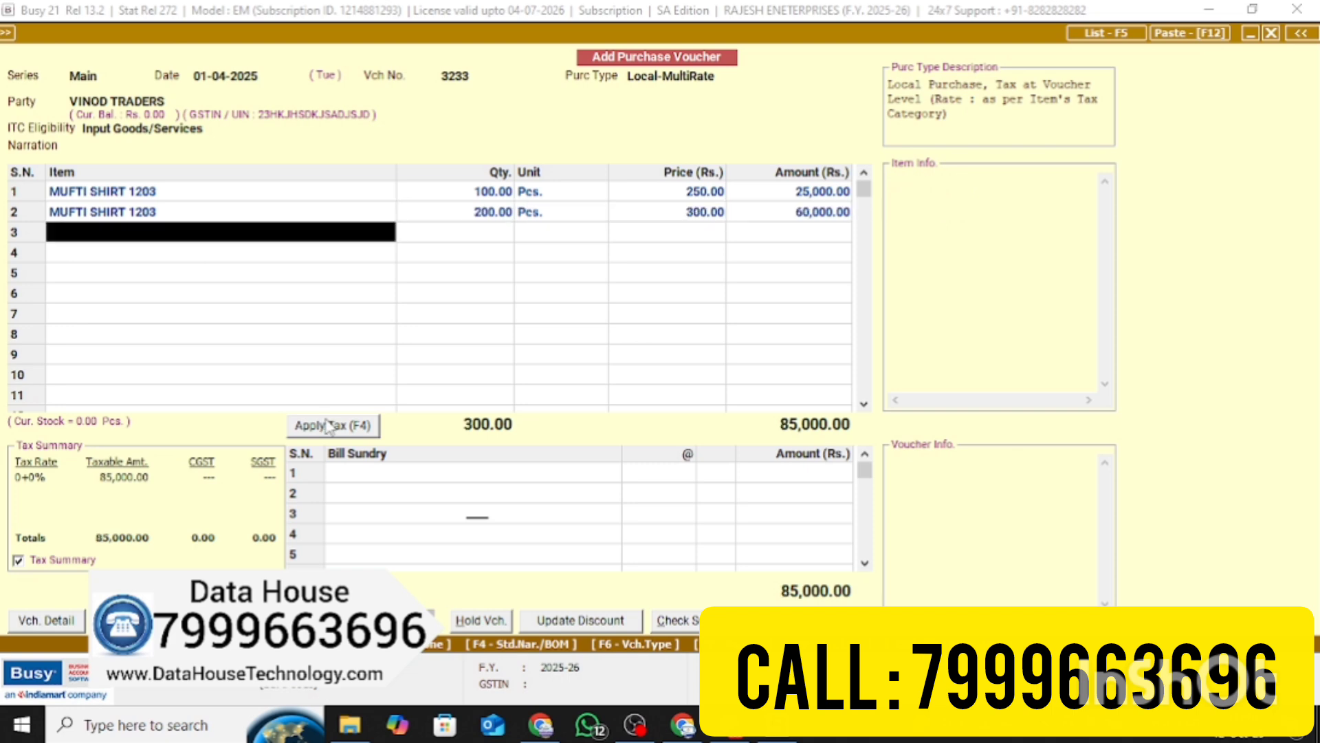
{"action": "key", "text": "Return"}
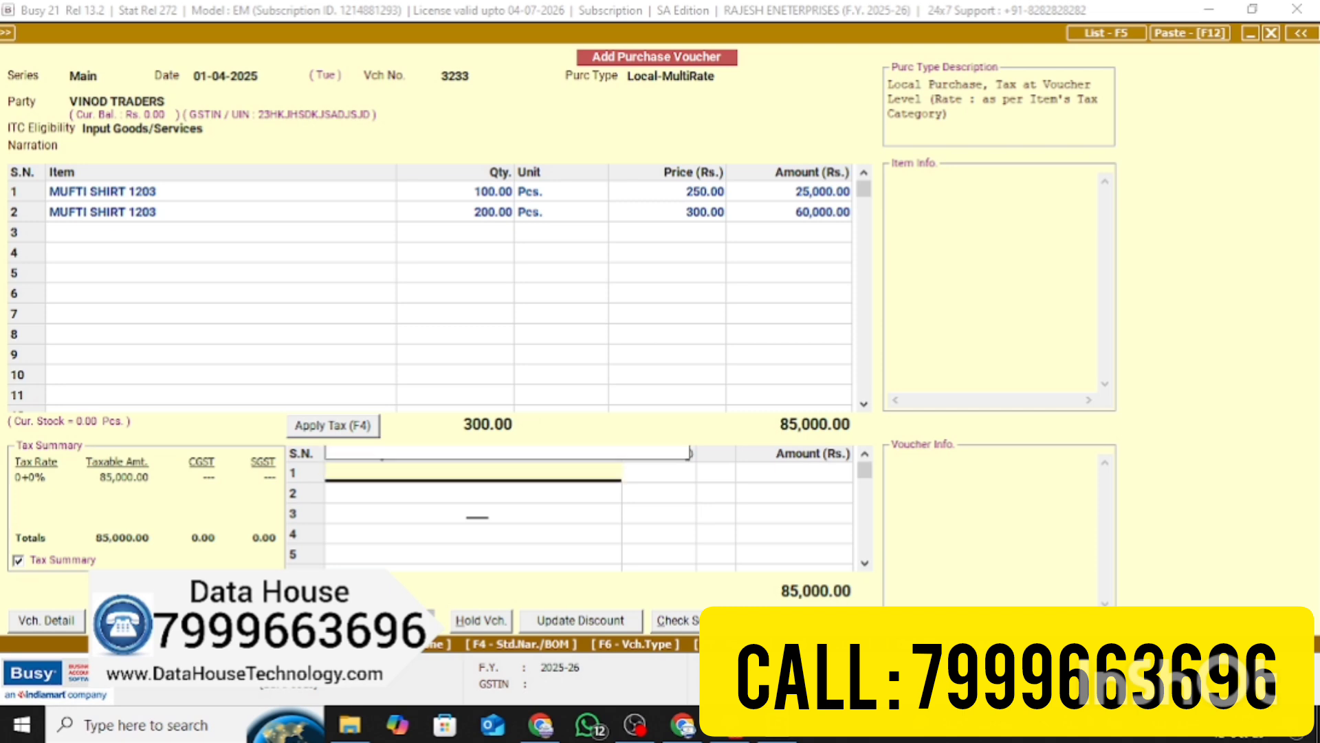
Add Freight & Forwarding Charges of 200 and apply 2.5% CGST and SGST
{"action": "type", "text": "fR"}
{"action": "key", "text": "Return"}
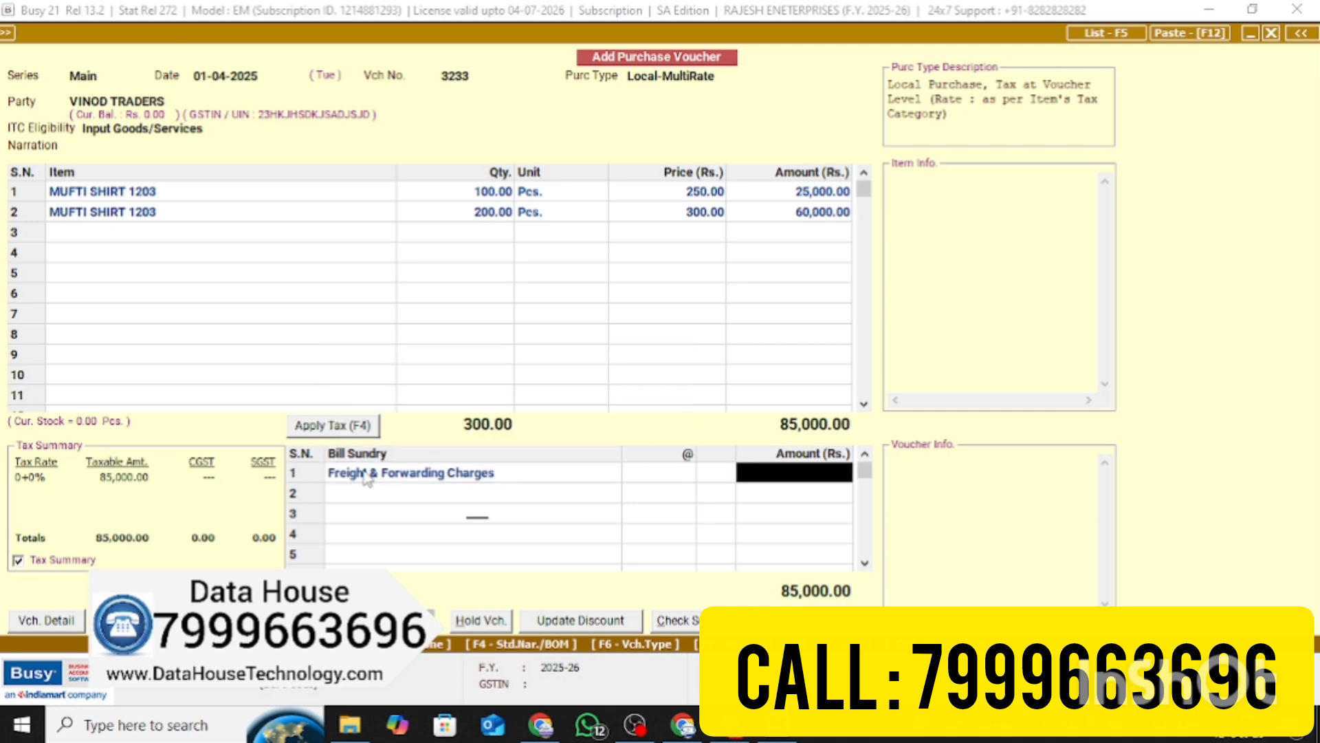
{"action": "type", "text": "200"}
{"action": "key", "text": "Return"}
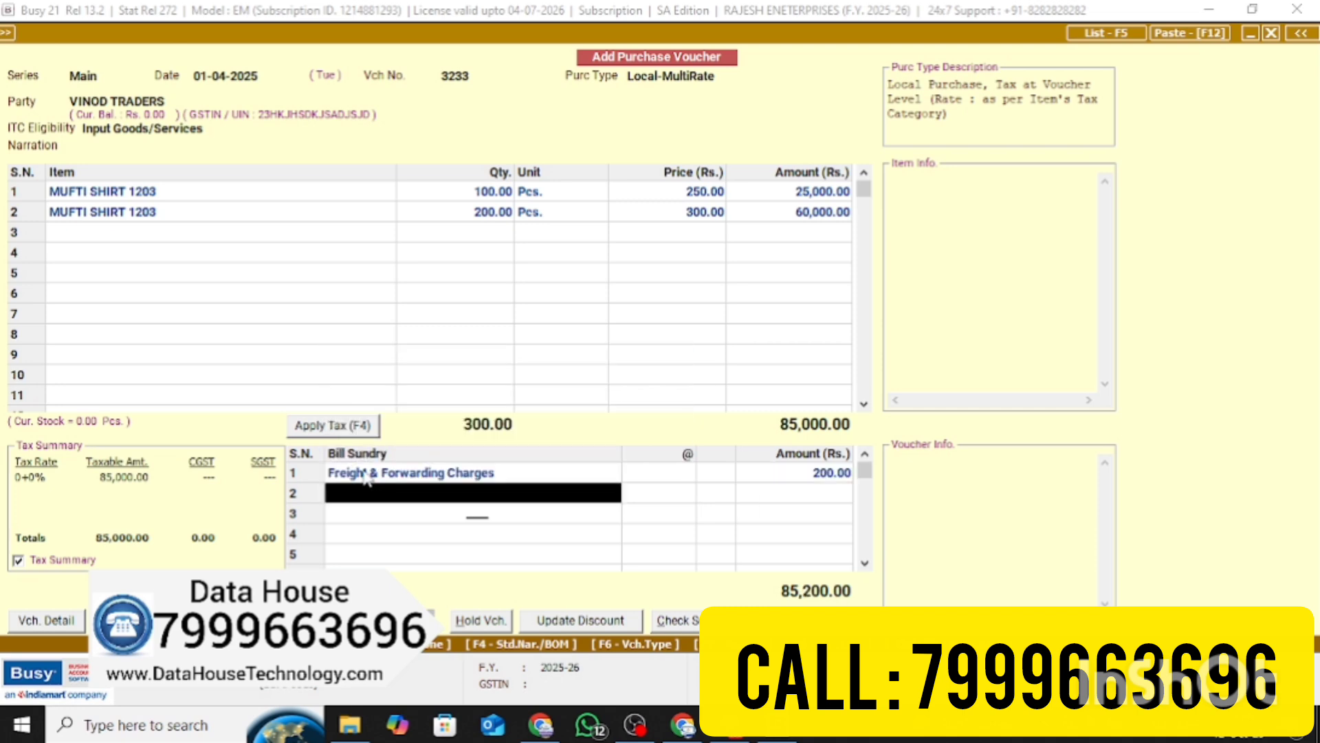
{"action": "left_click", "coordinate": [350, 429]}
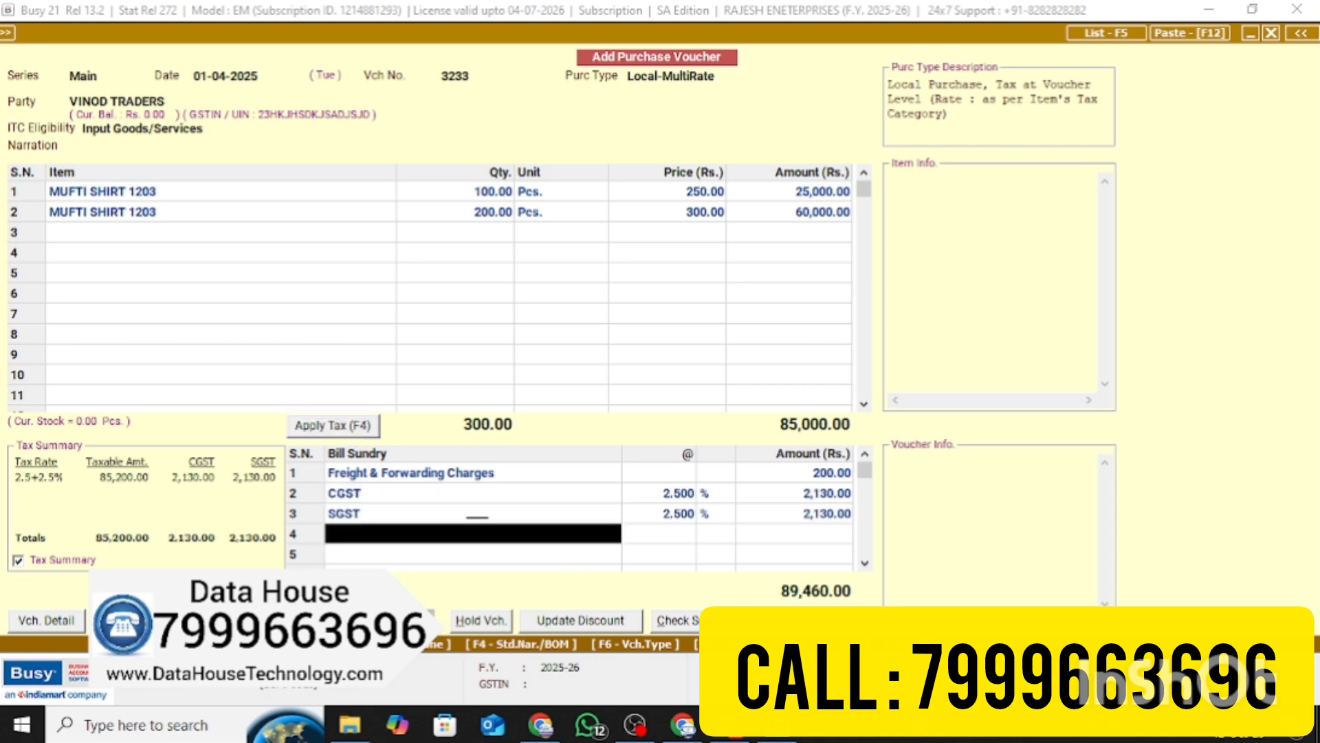
Accept the bill number and date, save the 89,460.00 voucher, and quit purchase entry
{"action": "key", "text": "Return"}
{"action": "key", "text": "Left"}
{"action": "key", "text": "Return"}
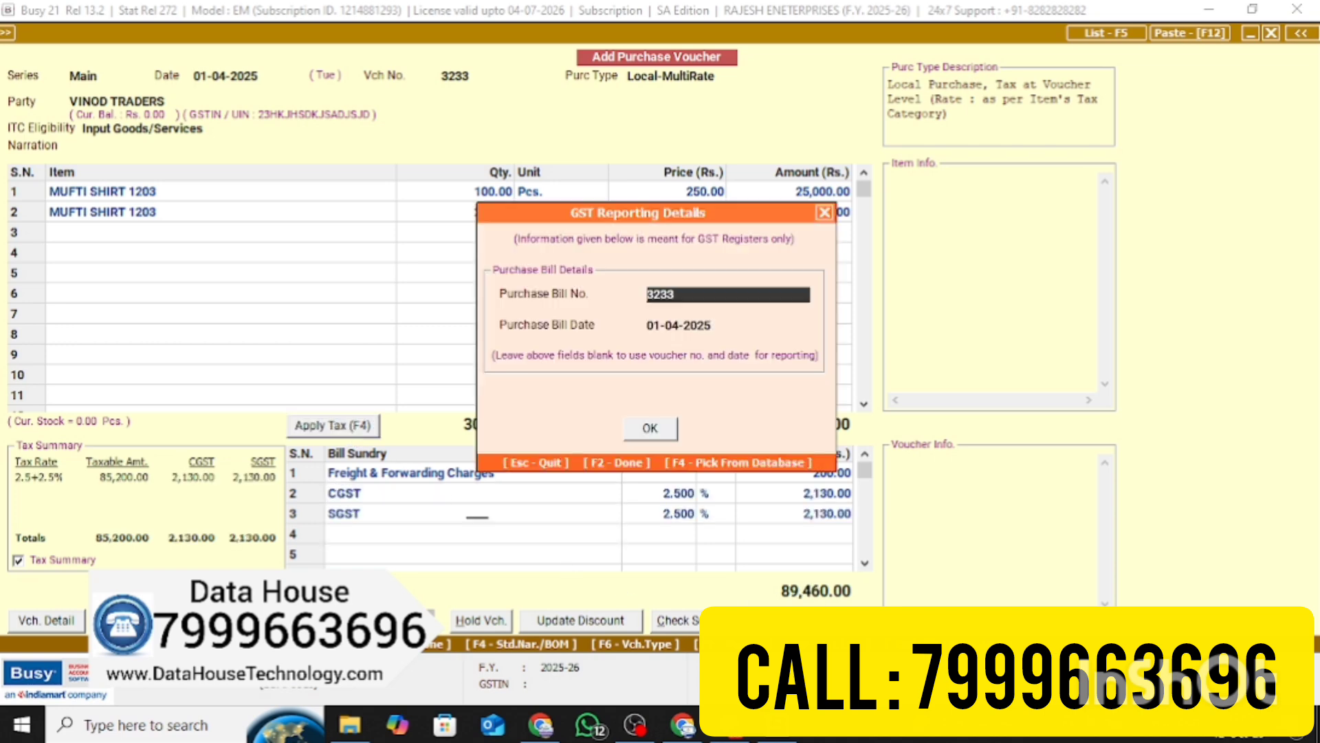
{"action": "key", "text": "Return"}
{"action": "key", "text": "Return"}
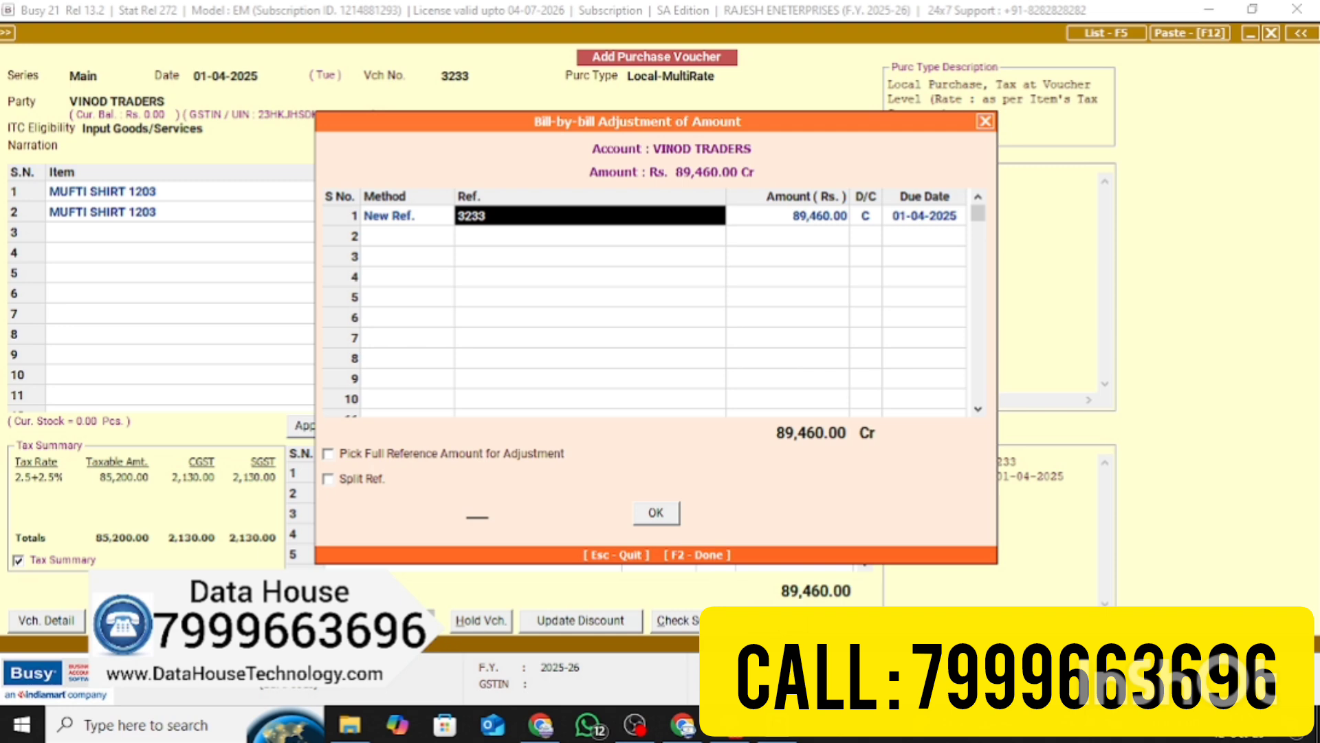
{"action": "key", "text": "F2"}
{"action": "key", "text": "Escape"}
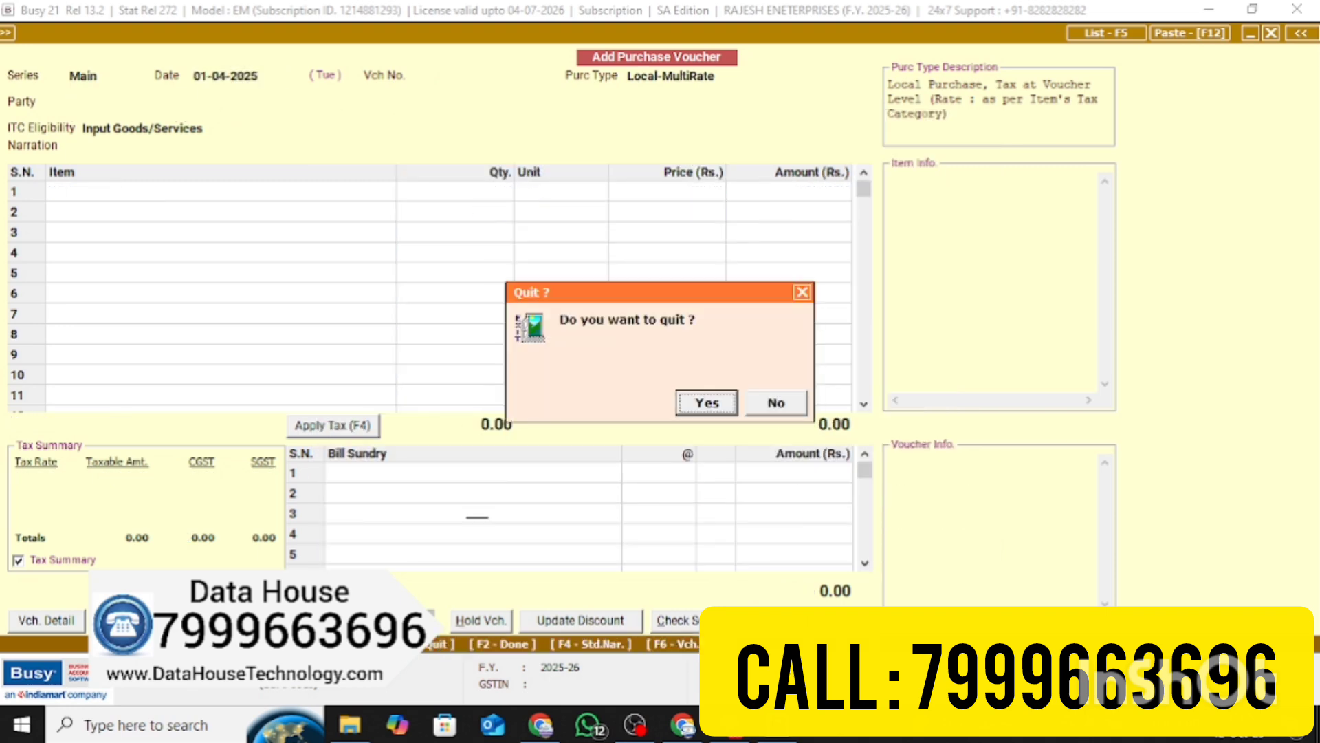
{"action": "key", "text": "Return"}
Start a new sales voucher with Local-MultiRate as the sale type
{"action": "key", "text": "Up"}
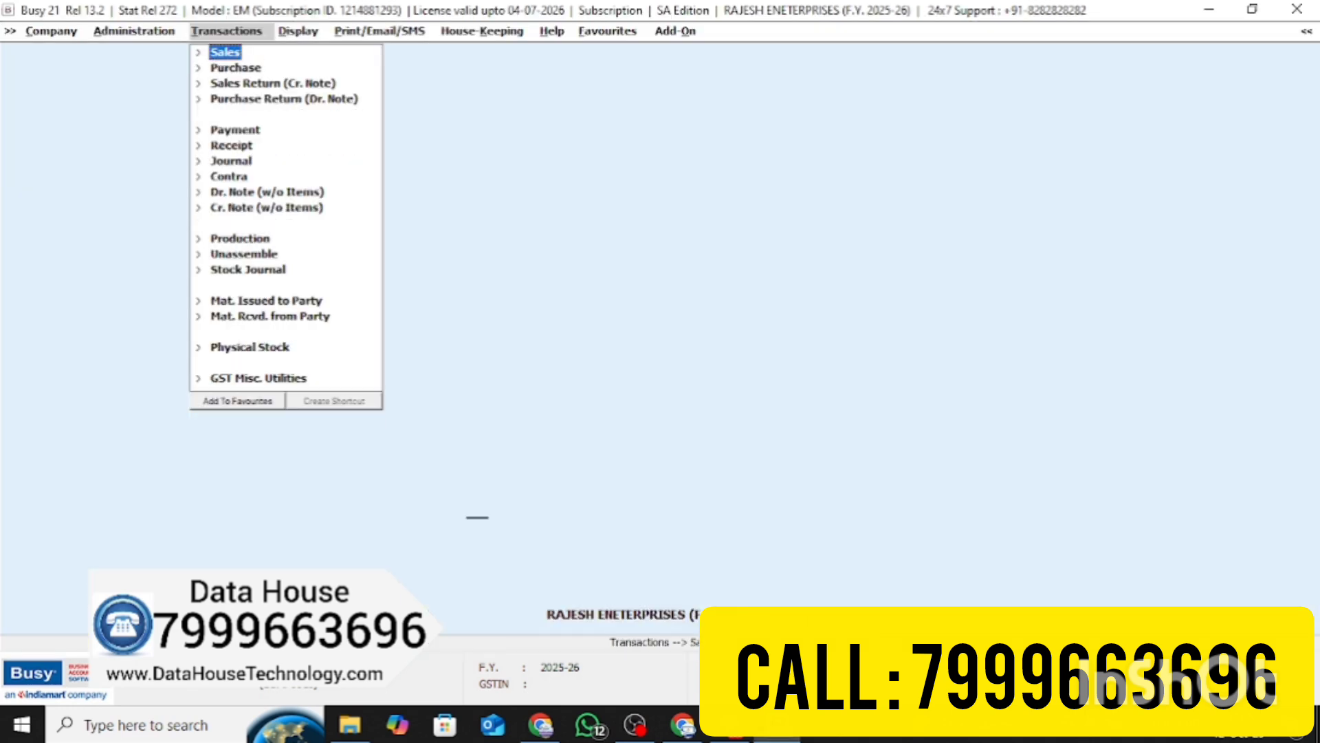
{"action": "key", "text": "Return"}
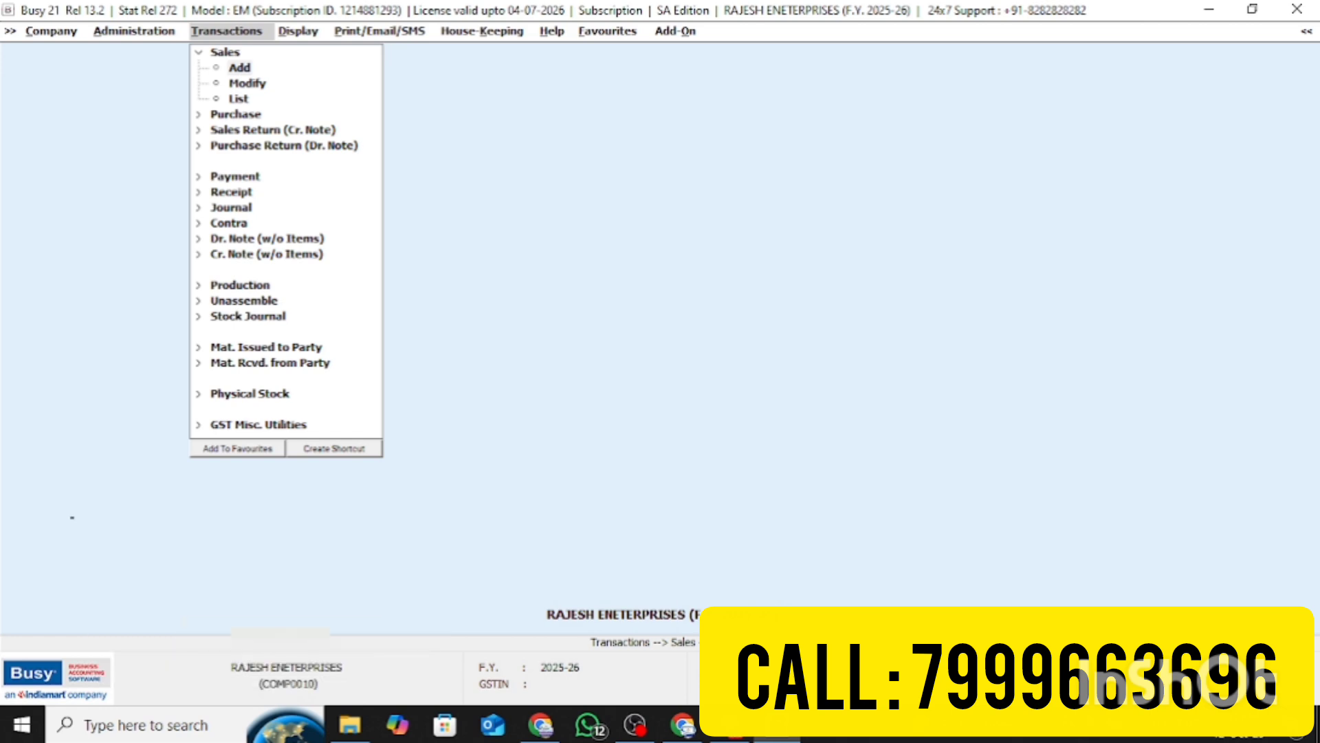
{"action": "key", "text": "Return"}
{"action": "key", "text": "Return"}
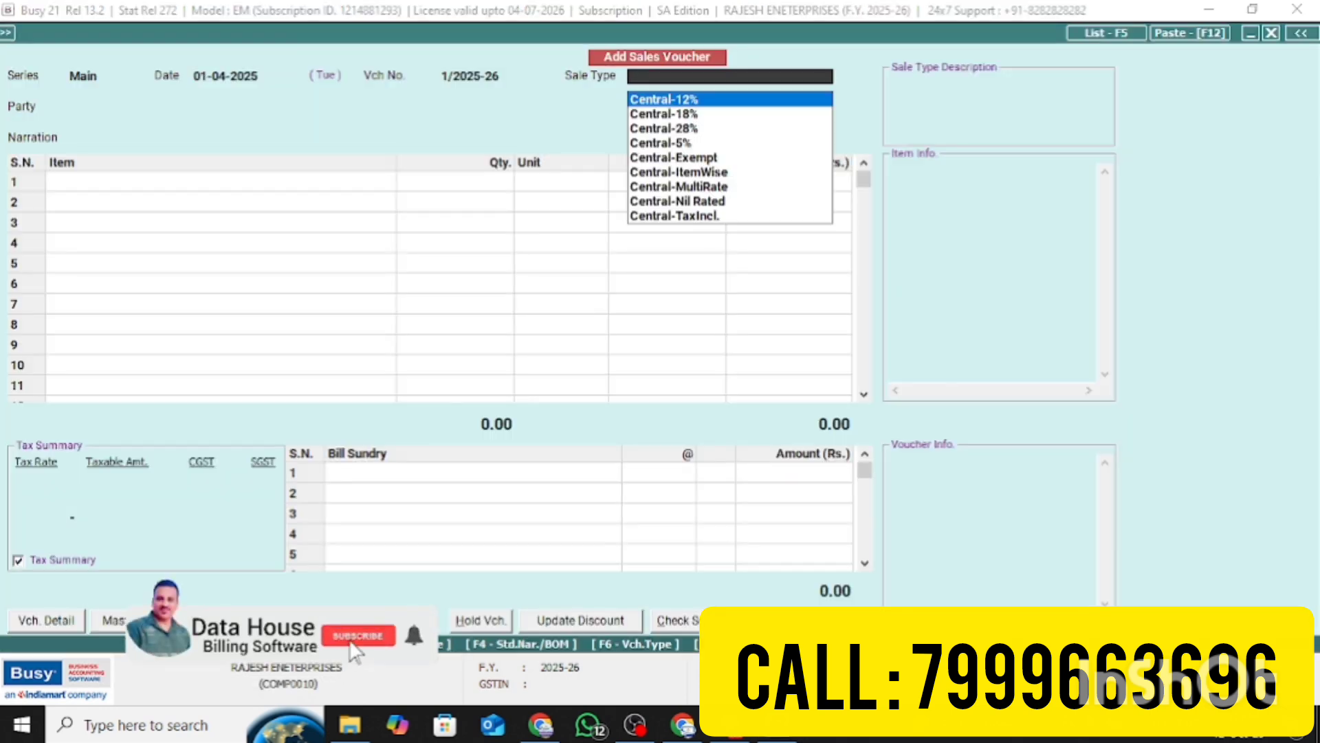
{"action": "type", "text": "L"}
{"action": "key", "text": "Down"}
{"action": "key", "text": "Down"}
{"action": "key", "text": "Down"}
{"action": "key", "text": "Down"}
{"action": "key", "text": "Down"}
{"action": "key", "text": "Down"}
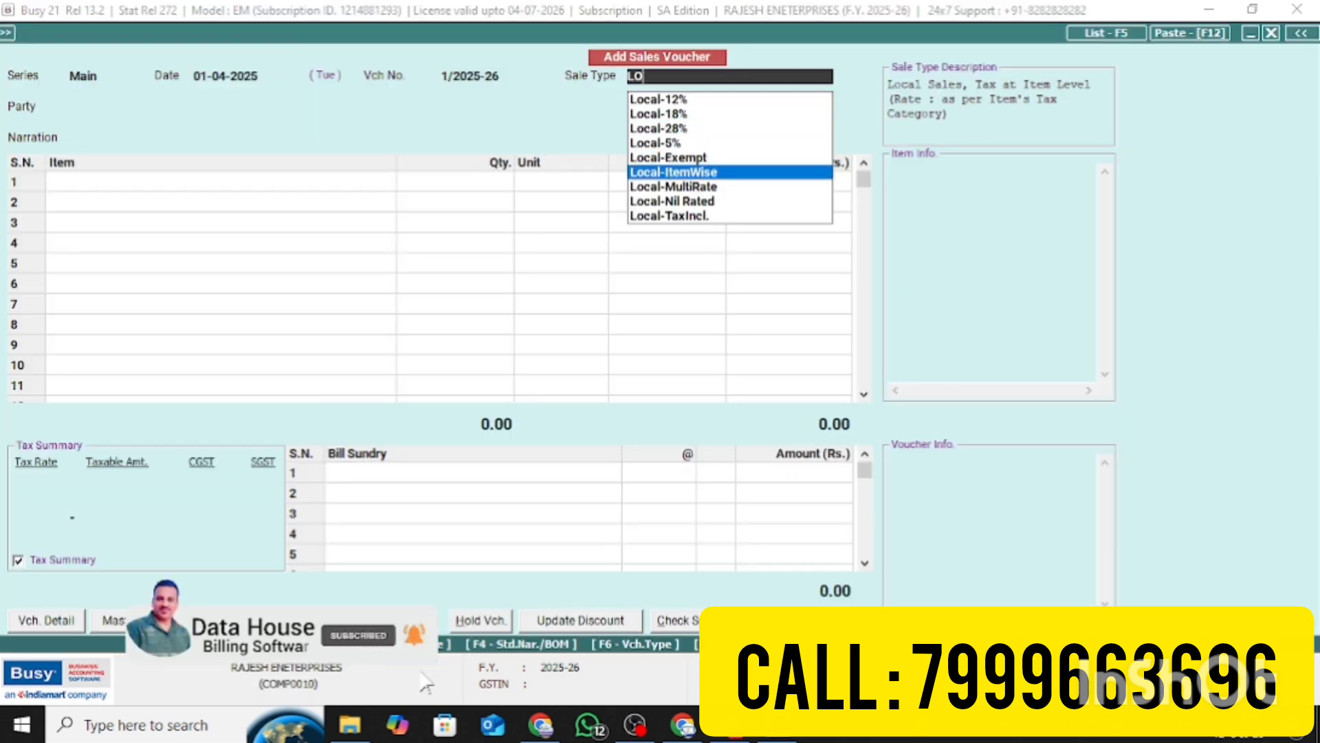
{"action": "key", "text": "Return"}
Choose MUKESH TRADERS as party despite the GSTIN warning, and MUFTI SHIRT 1203 as the first item
{"action": "key", "text": "Down"}
{"action": "key", "text": "Down"}
{"action": "key", "text": "Down"}
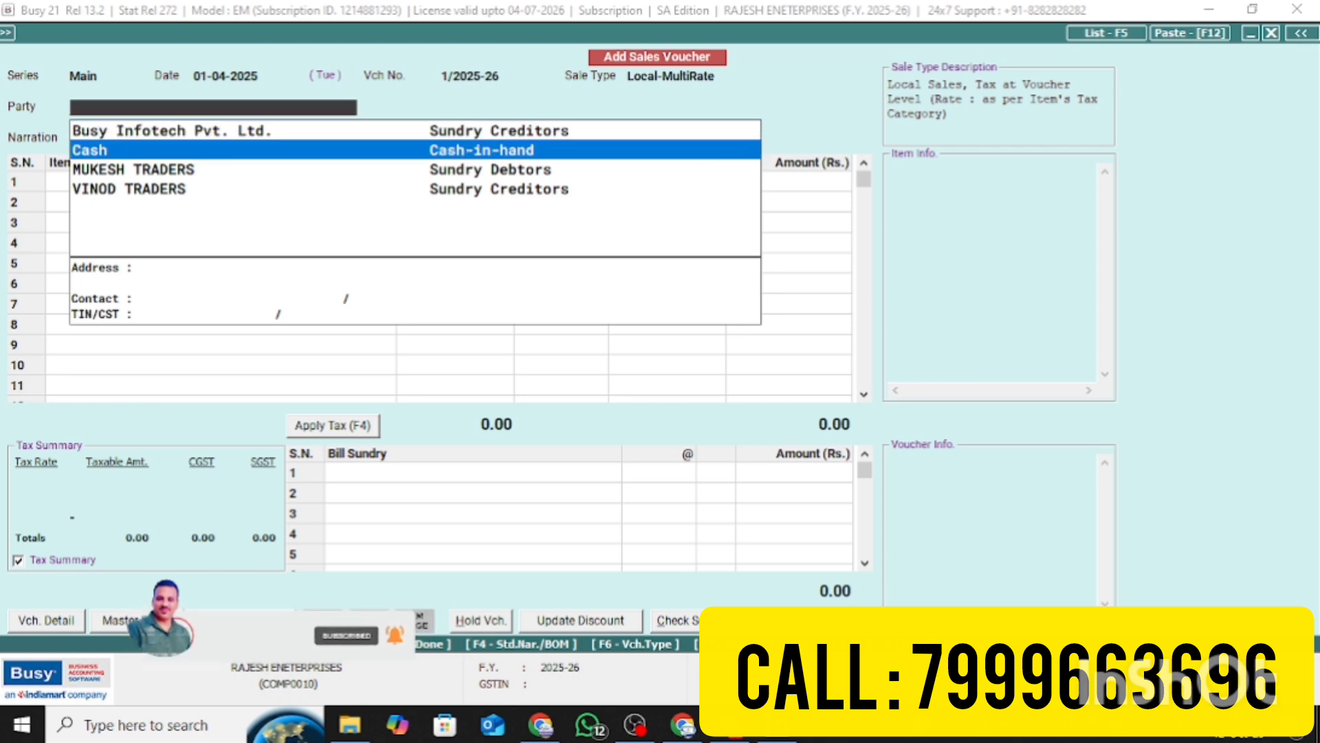
{"action": "key", "text": "Up"}
{"action": "key", "text": "Return"}
{"action": "key", "text": "Left"}
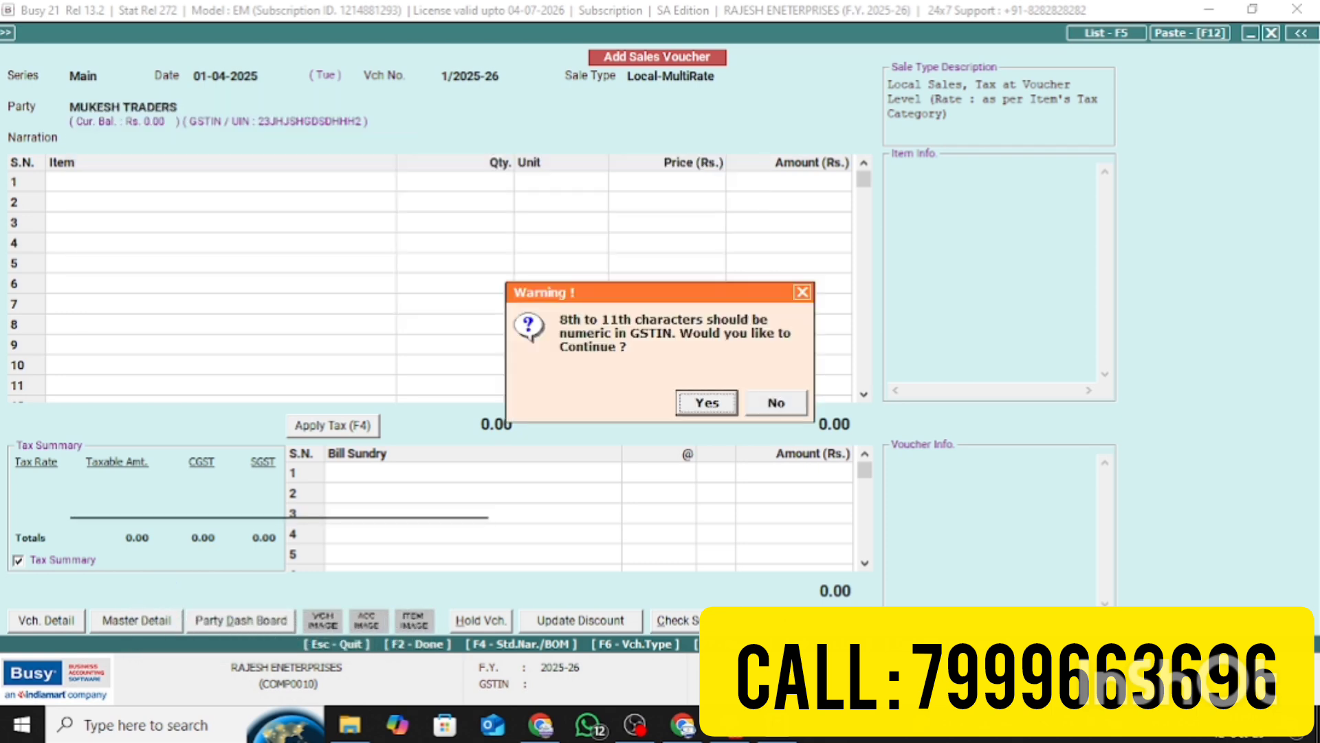
{"action": "key", "text": "Return"}
{"action": "key", "text": "Return"}
{"action": "key", "text": "Return"}
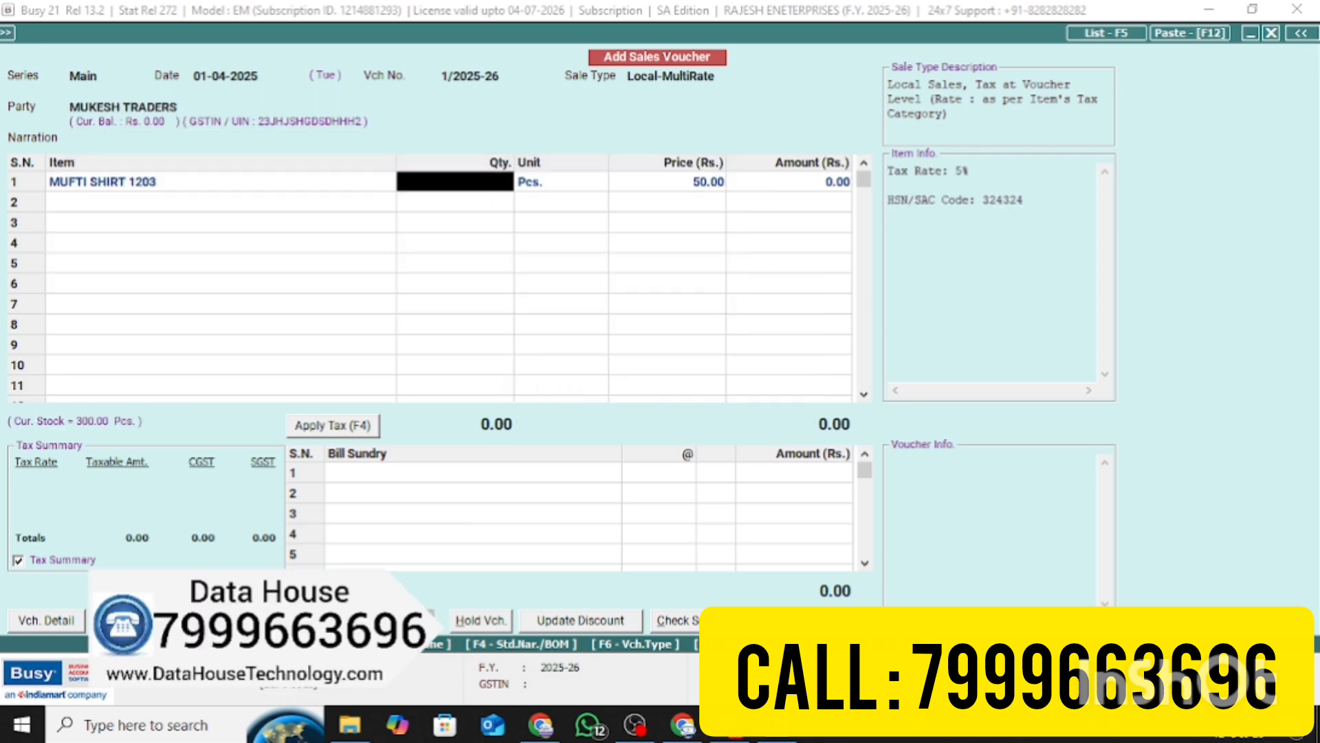
Enter row 1 as quantity 10 at price 700 with a 10% discount
{"action": "type", "text": "10"}
{"action": "key", "text": "Return"}
{"action": "key", "text": "Return"}
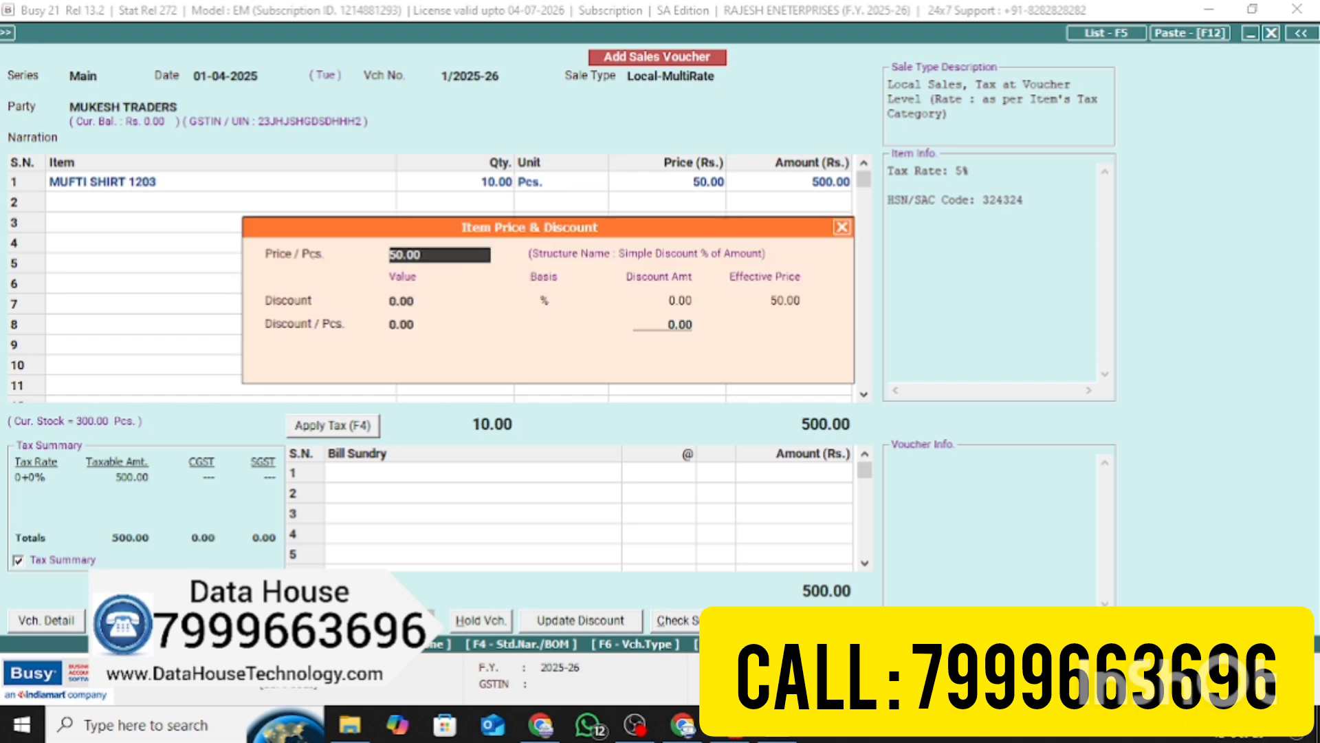
{"action": "type", "text": "7"}
{"action": "key", "text": "Return"}
{"action": "type", "text": "10"}
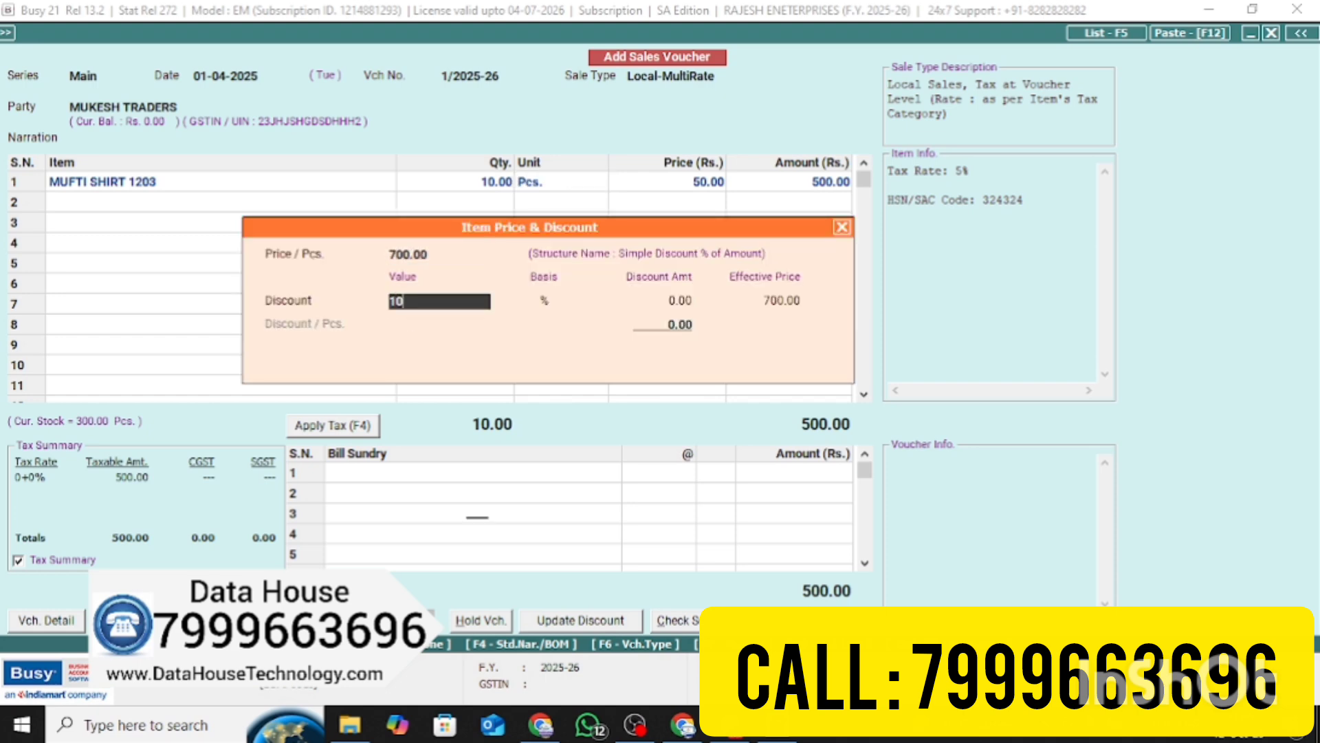
{"action": "key", "text": "Return"}
{"action": "key", "text": "Return"}
{"action": "key", "text": "Return"}
{"action": "key", "text": "Return"}
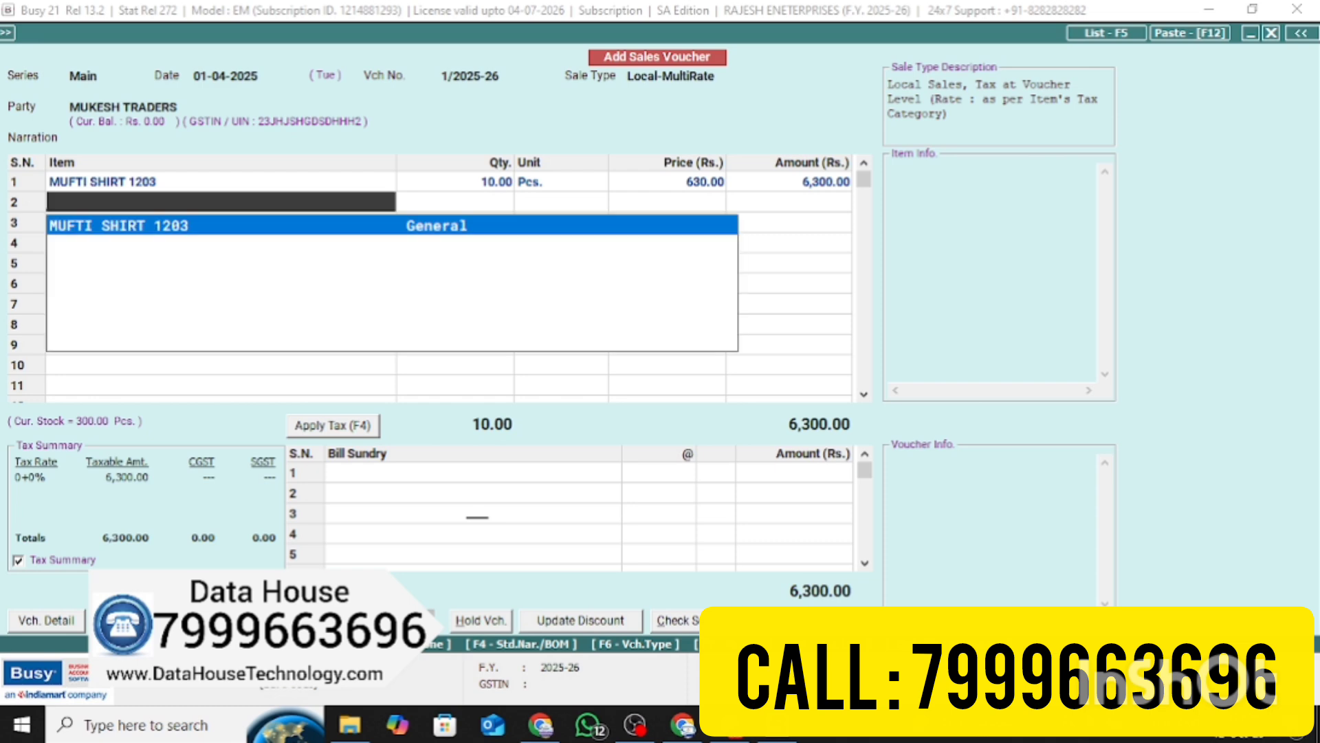
{"action": "key", "text": "Return"}
Add row 2 as quantity 20 at price 900 with 20% discount, then apply CGST and SGST
{"action": "type", "text": "20"}
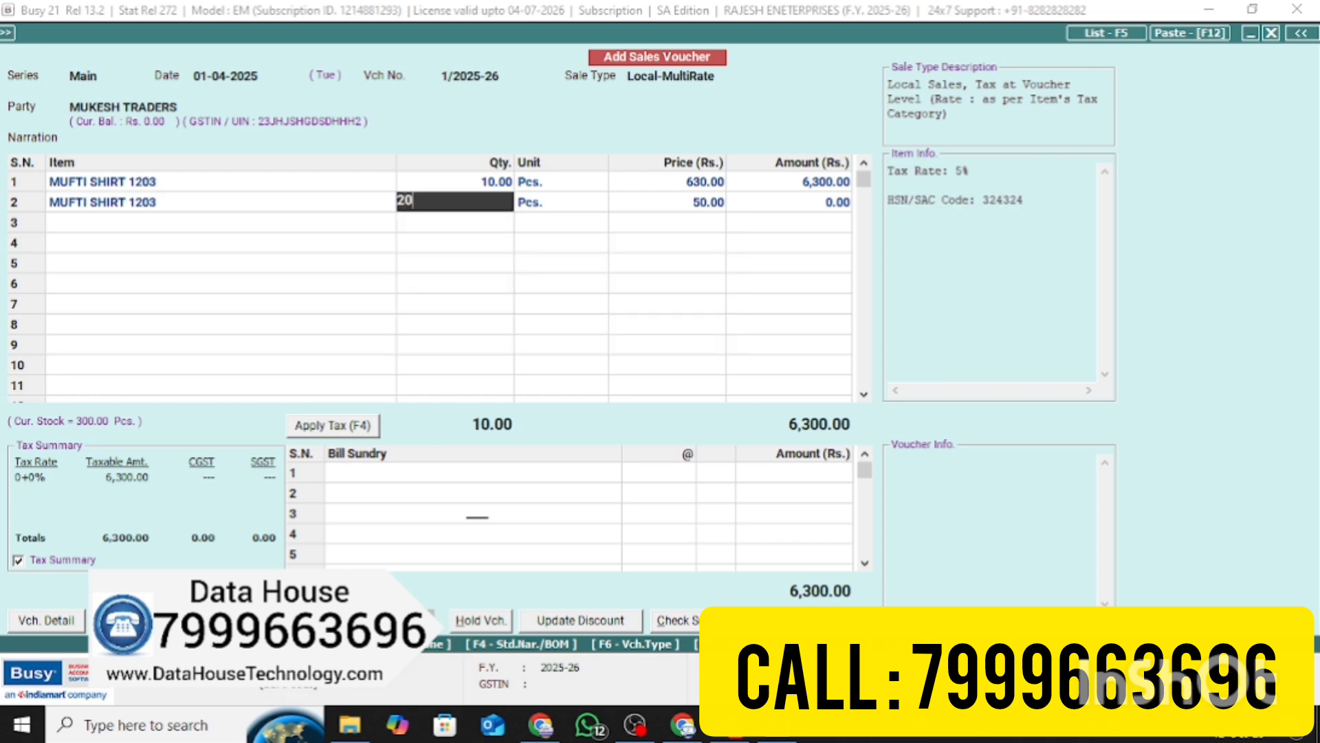
{"action": "key", "text": "Return"}
{"action": "key", "text": "Return"}
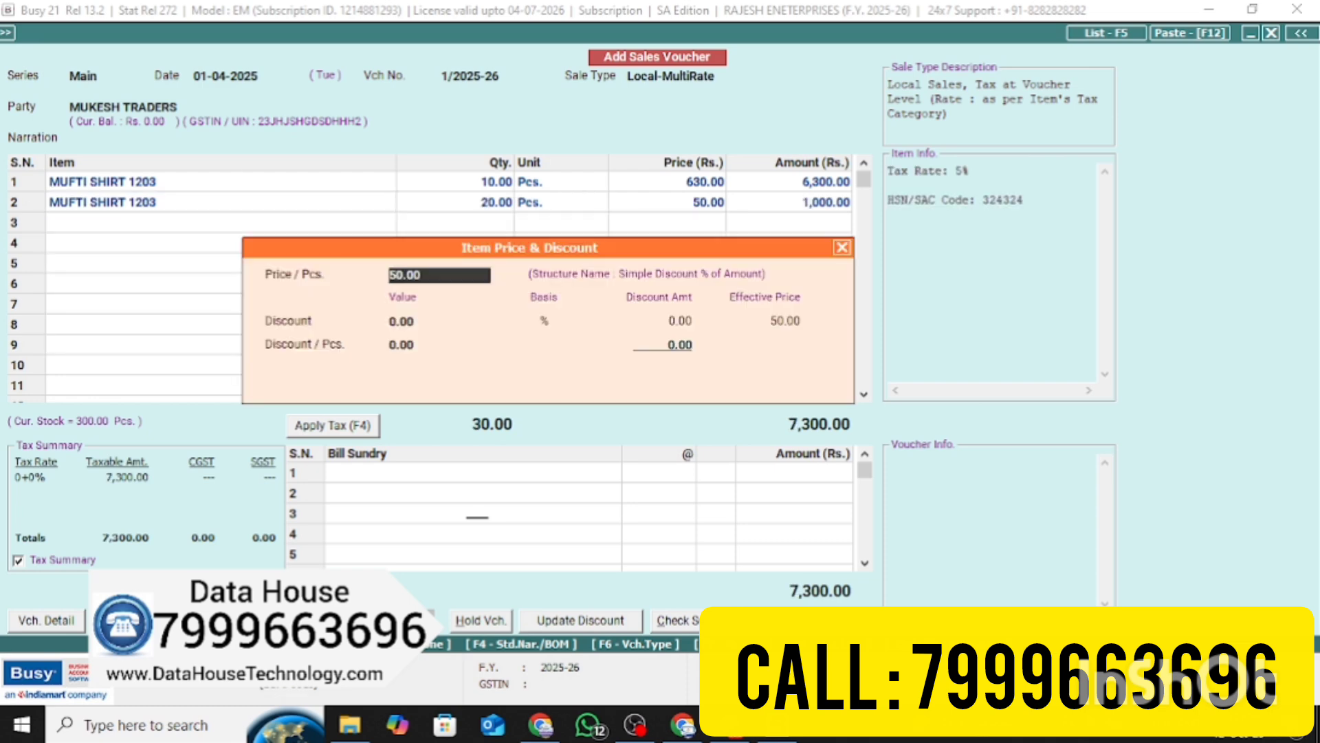
{"action": "type", "text": "900"}
{"action": "key", "text": "Return"}
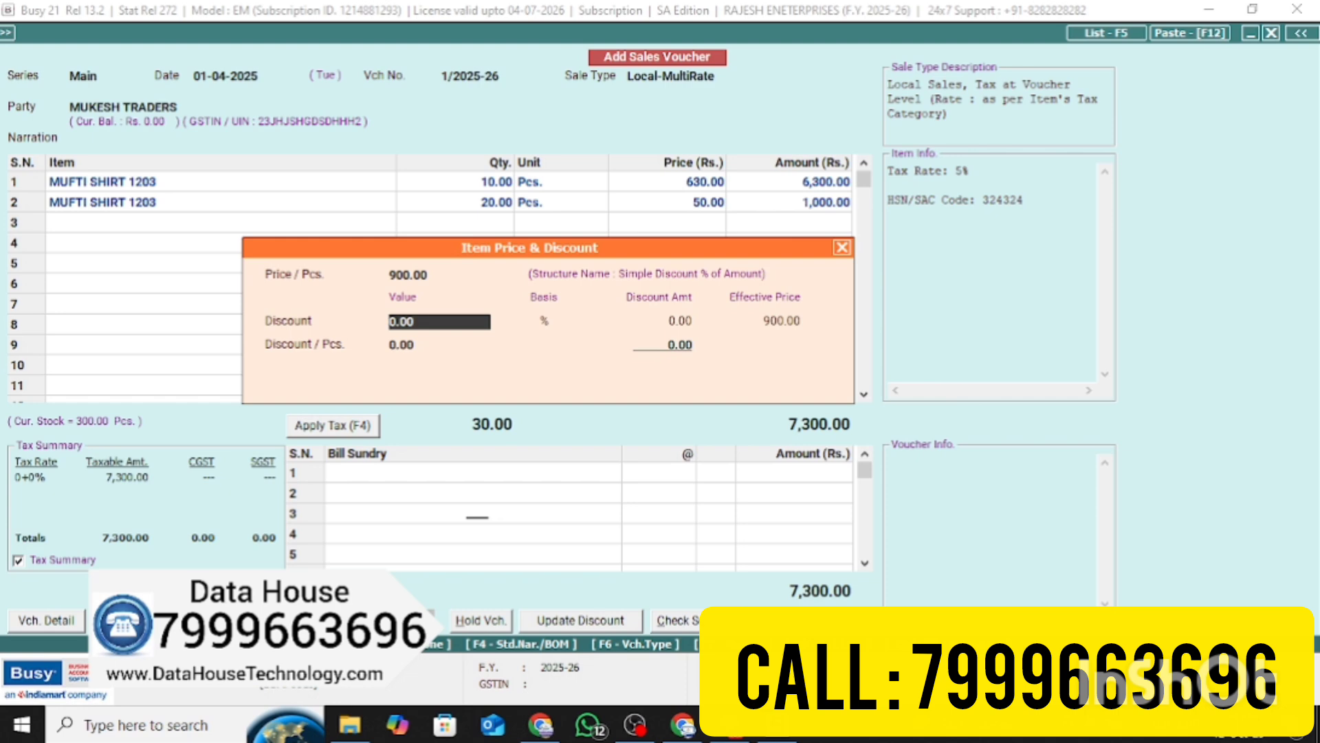
{"action": "type", "text": "20"}
{"action": "key", "text": "Return"}
{"action": "key", "text": "Return"}
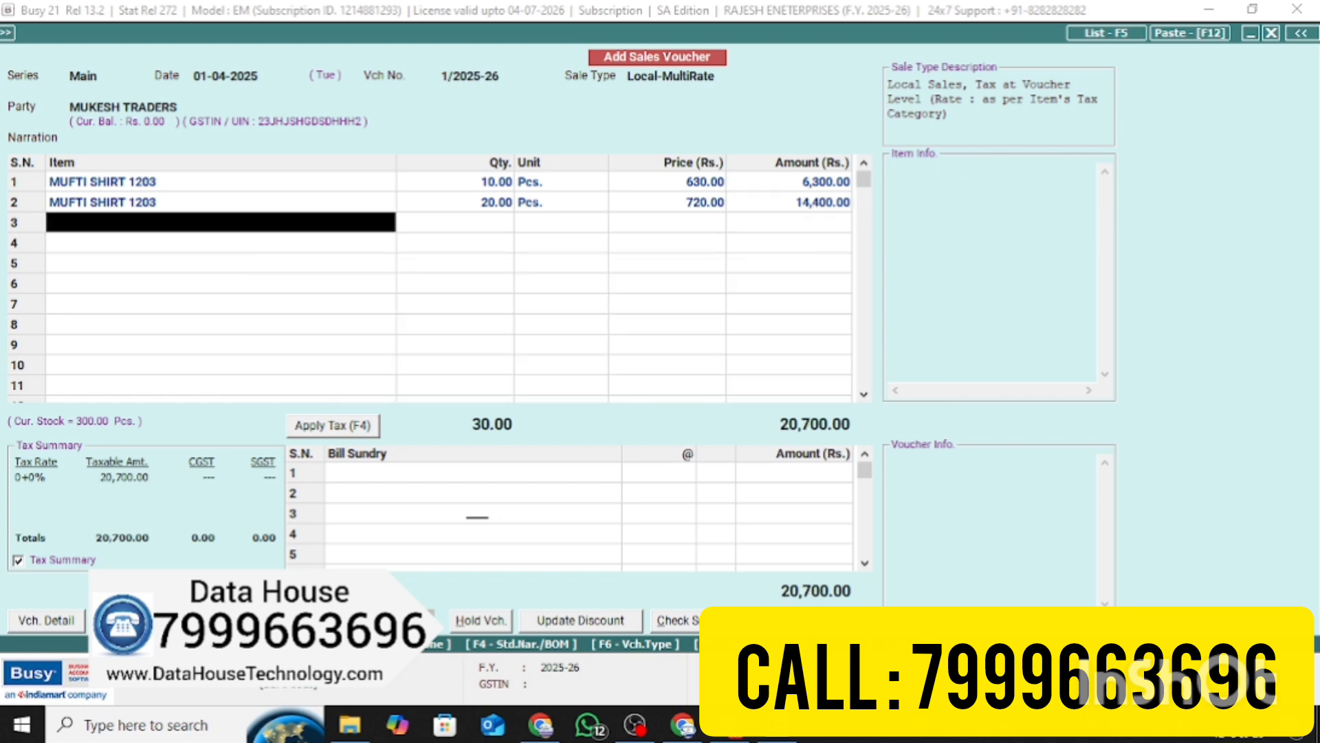
{"action": "left_click", "coordinate": [337, 427]}
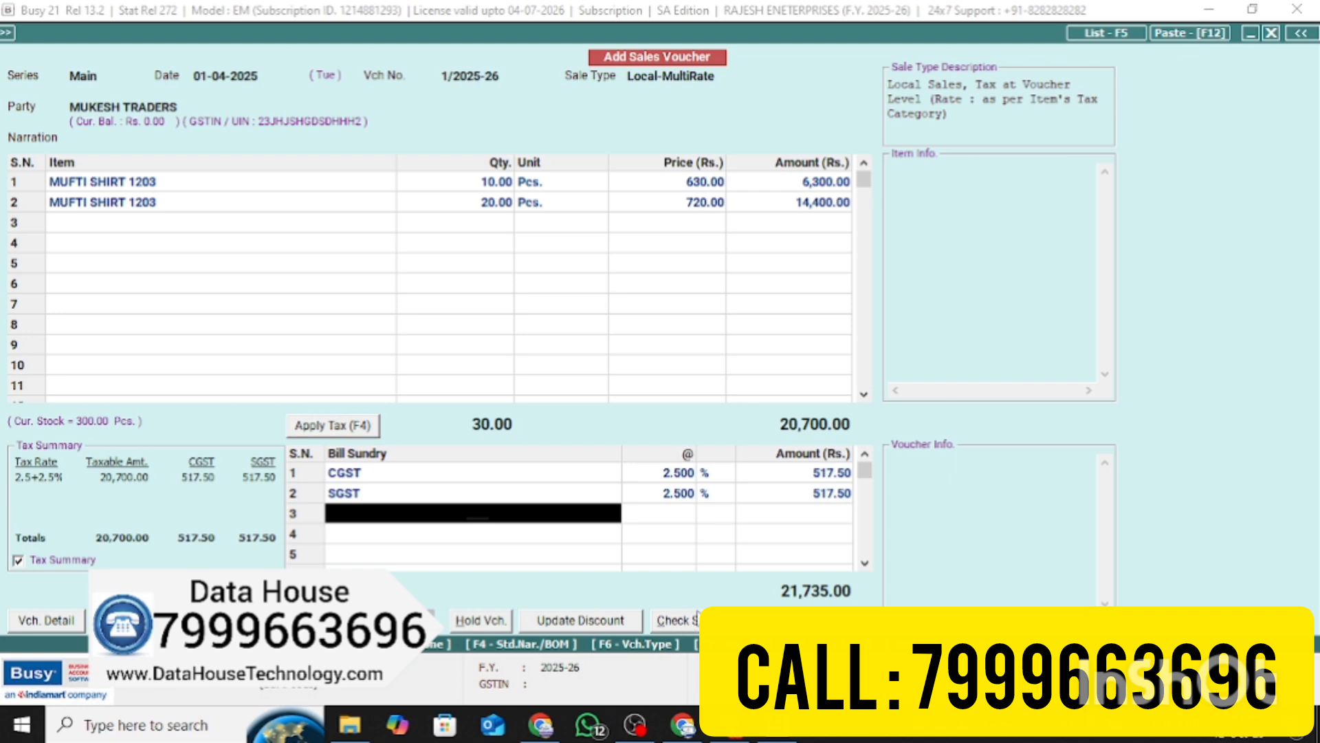
Save the voucher past the two MRP warnings and the GSTIN warning, accepting the 21,735.00 bill reference
{"action": "key", "text": "F2"}
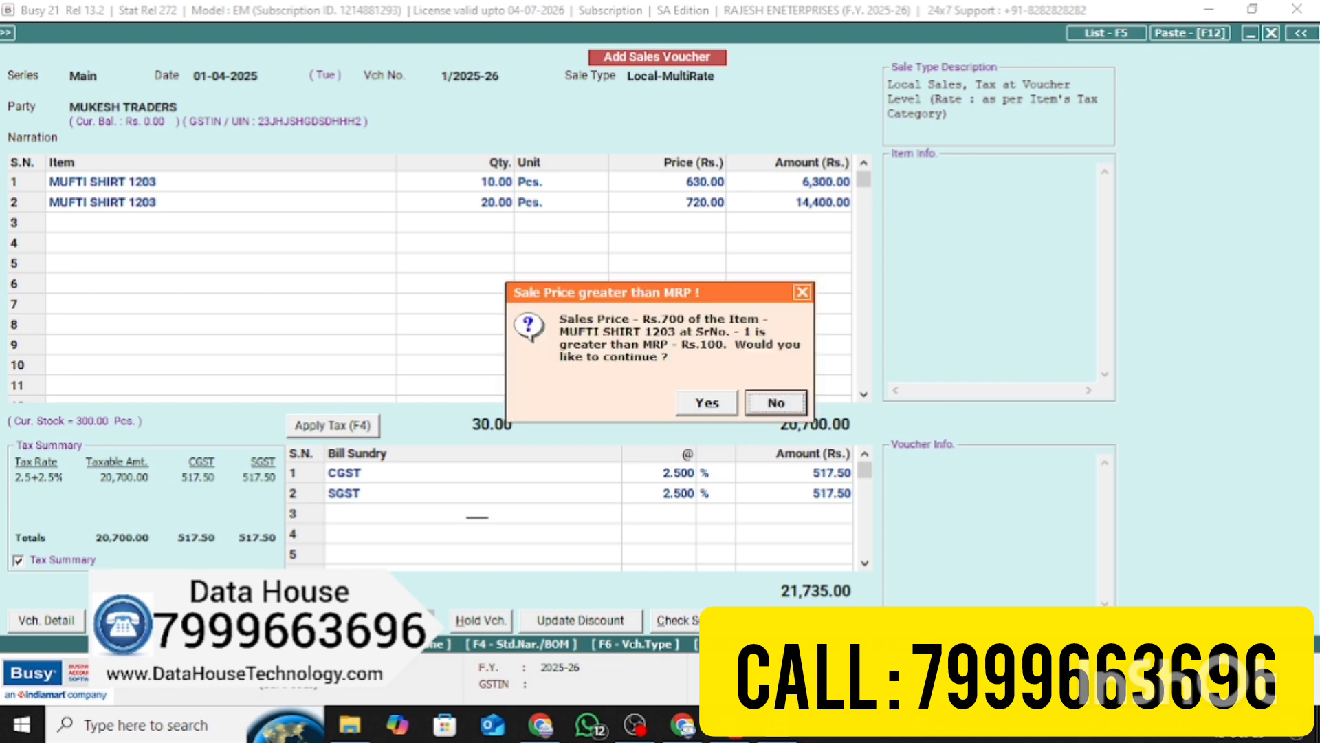
{"action": "key", "text": "Left"}
{"action": "key", "text": "Return"}
{"action": "key", "text": "Left"}
{"action": "key", "text": "Return"}
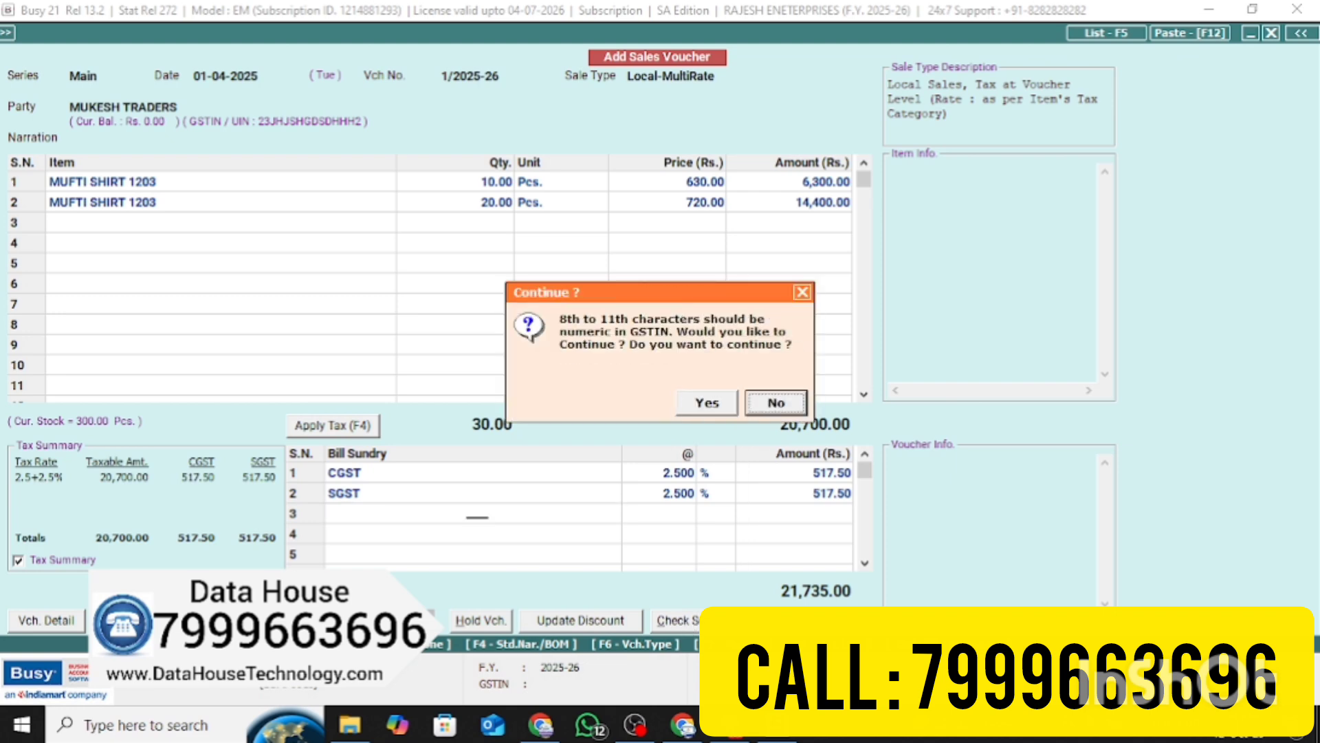
{"action": "key", "text": "Left"}
{"action": "key", "text": "Return"}
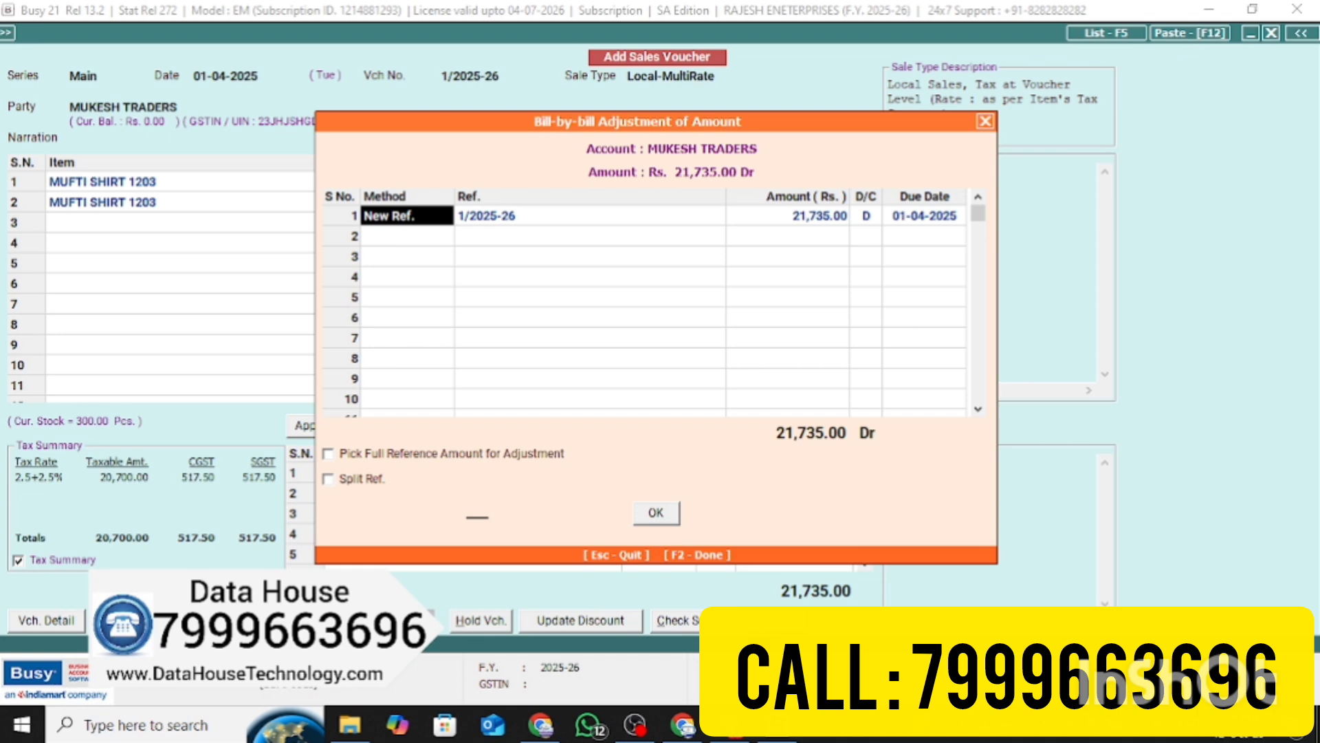
{"action": "key", "text": "F2"}
Choose to print the invoice in the STANDARD format, keeping the default copies and title
{"action": "key", "text": "n"}
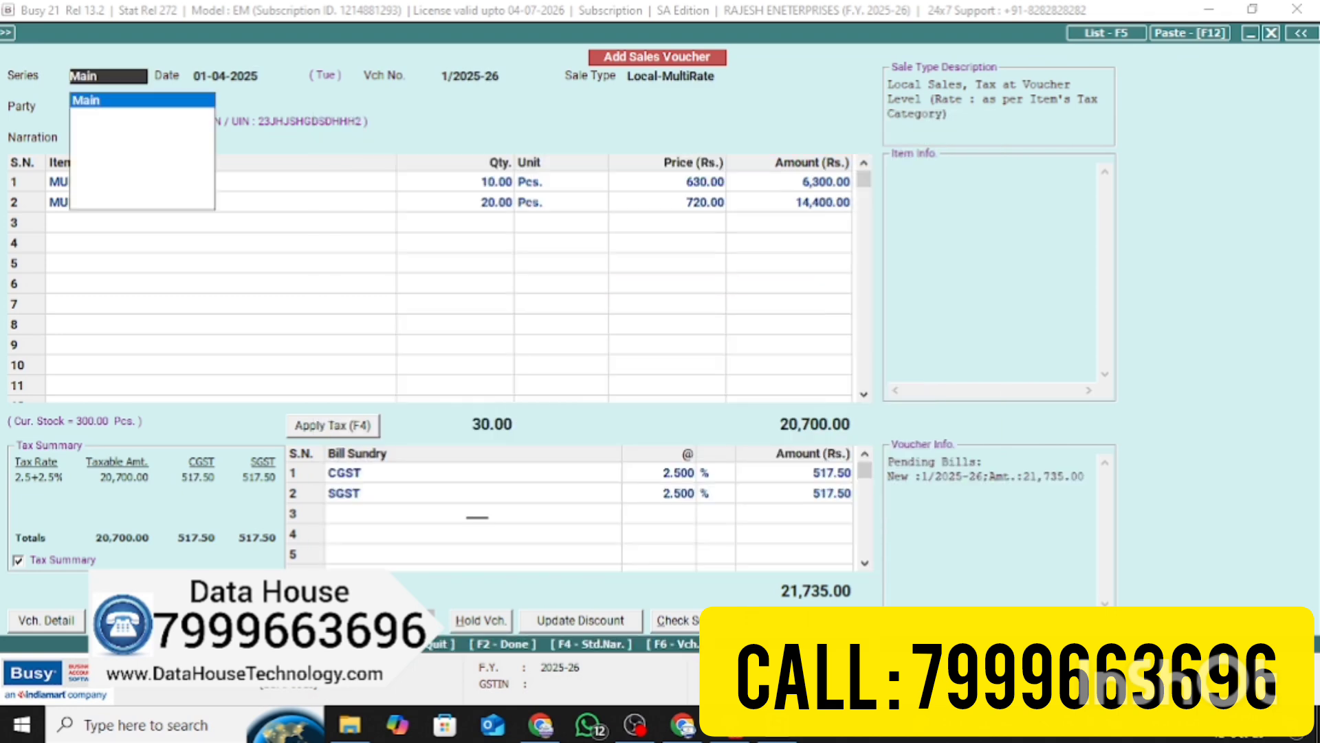
{"action": "key", "text": "Return"}
{"action": "key", "text": "Return"}
{"action": "key", "text": "Return"}
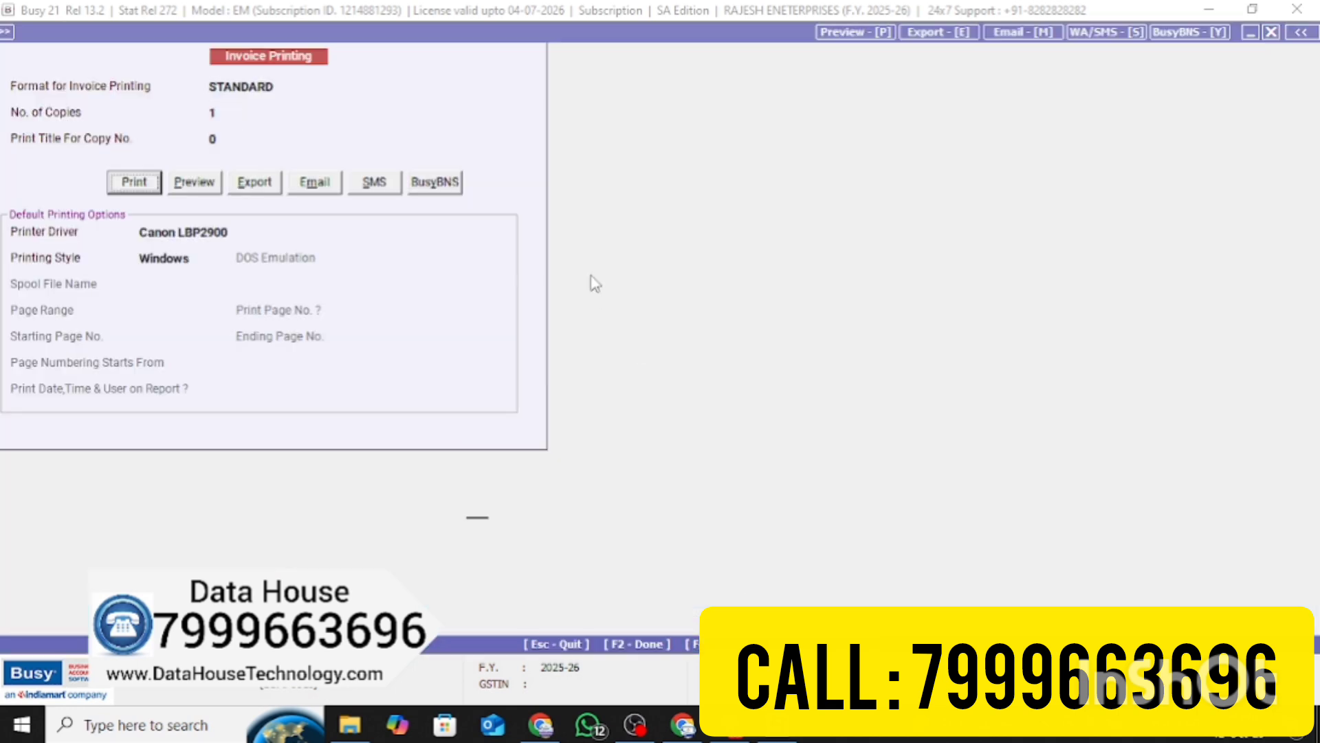
{"action": "key", "text": "Right"}
{"action": "key", "text": "Return"}
Enter bank details in the STANDARD invoice format: BANK NAME -PNB BANK and the bank account number line
{"action": "key", "text": "n"}
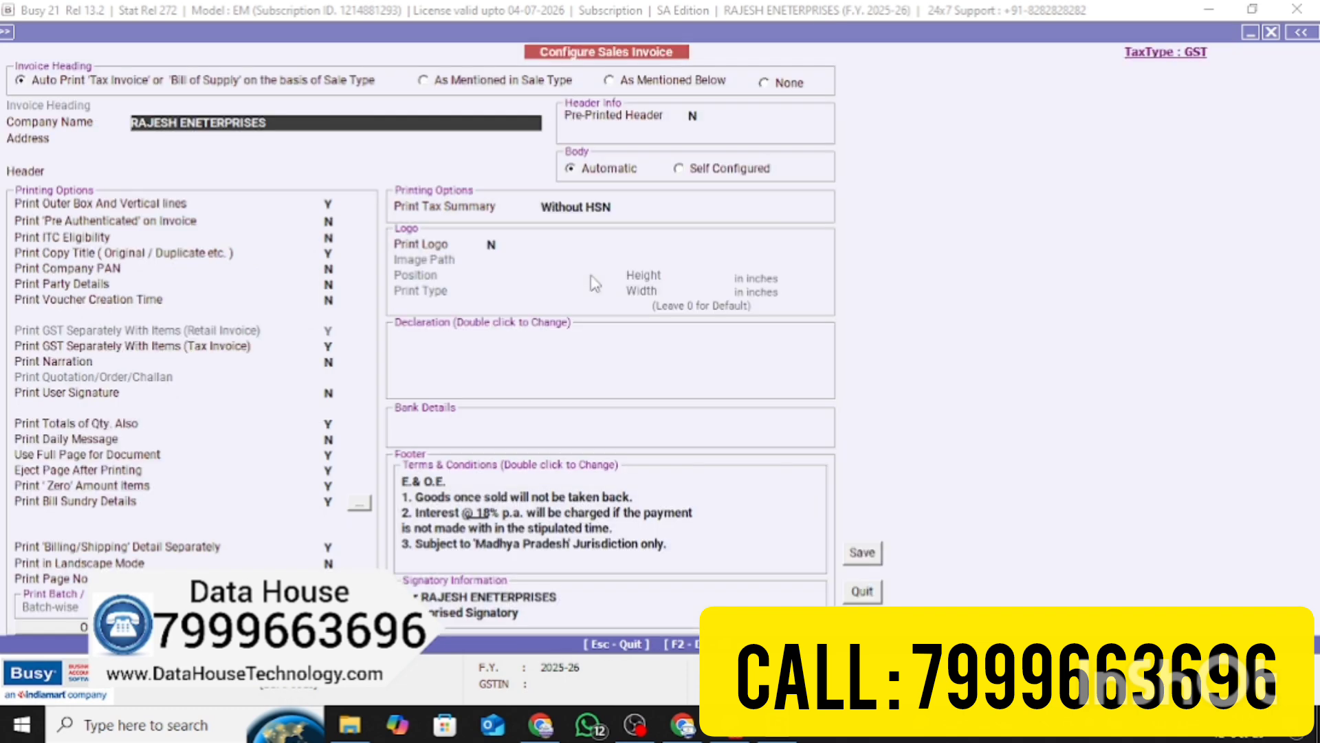
{"action": "left_click", "coordinate": [484, 425]}
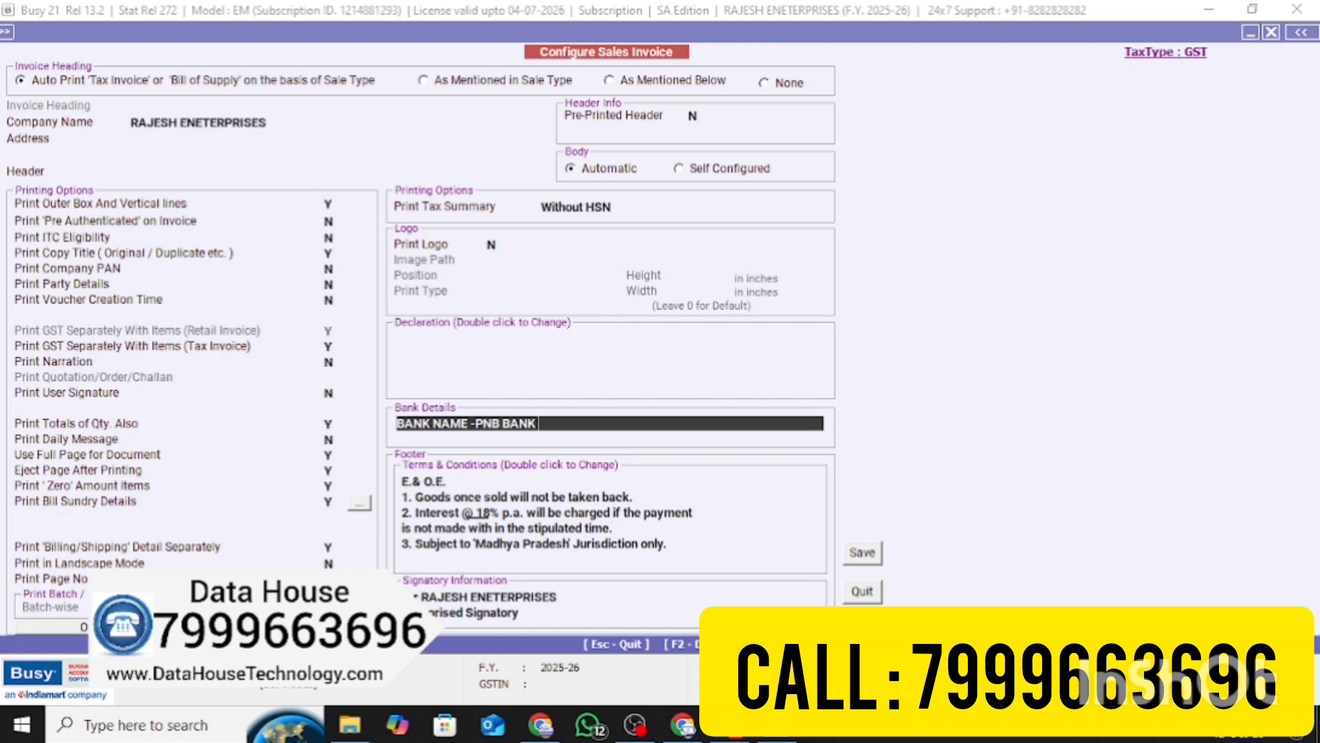
{"action": "key", "text": "Return"}
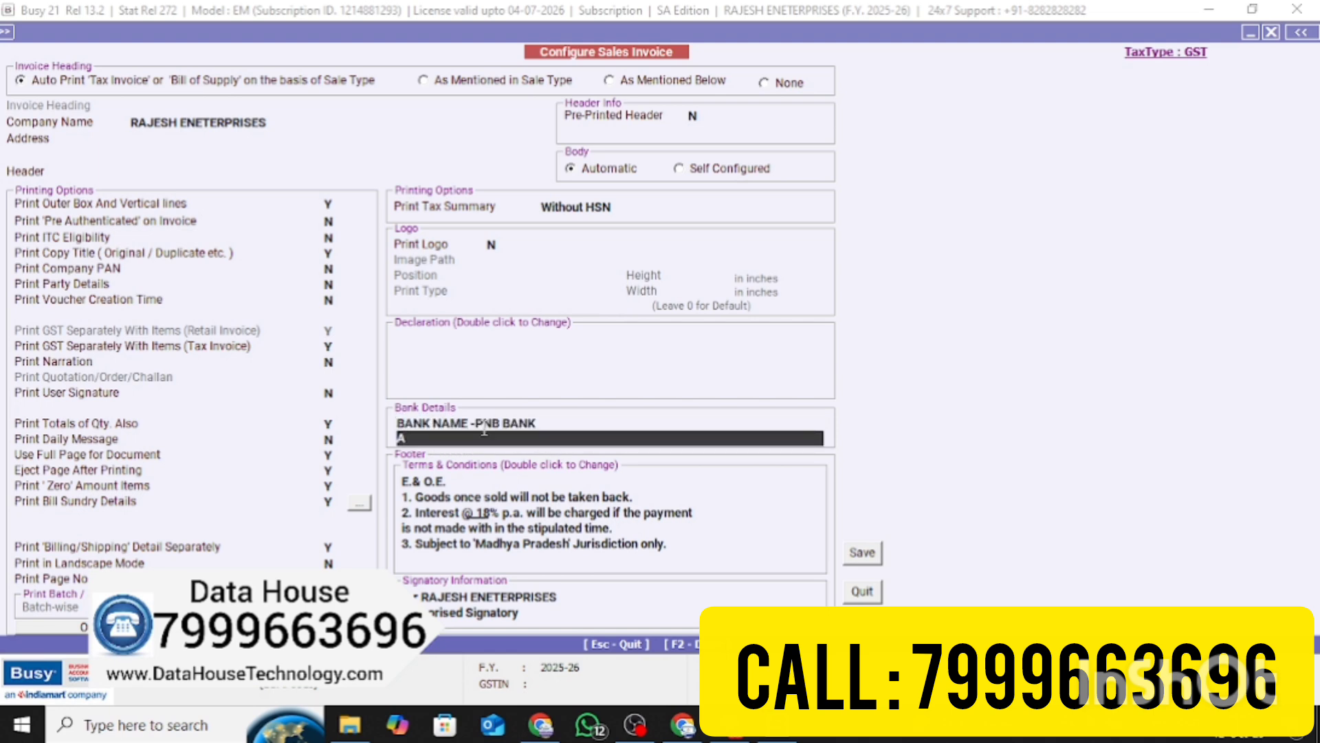
{"action": "type", "text": "A/C NO"}
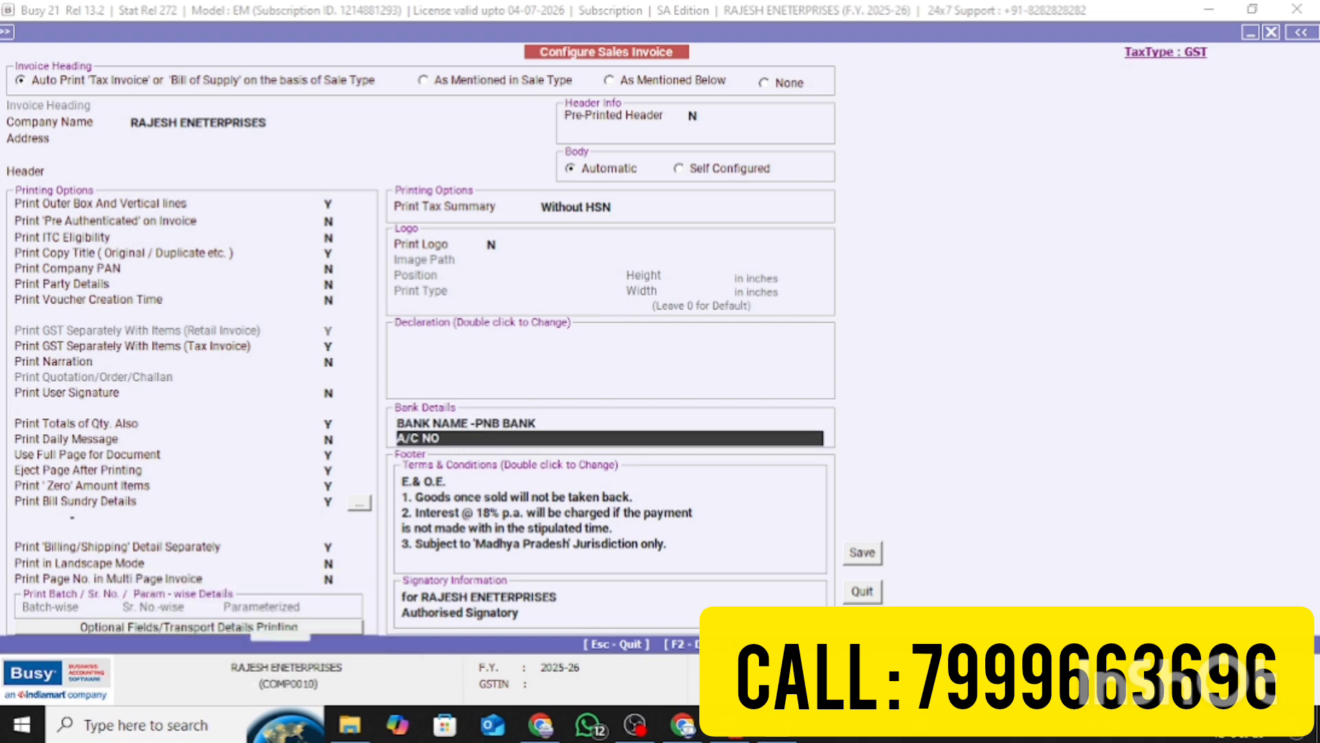
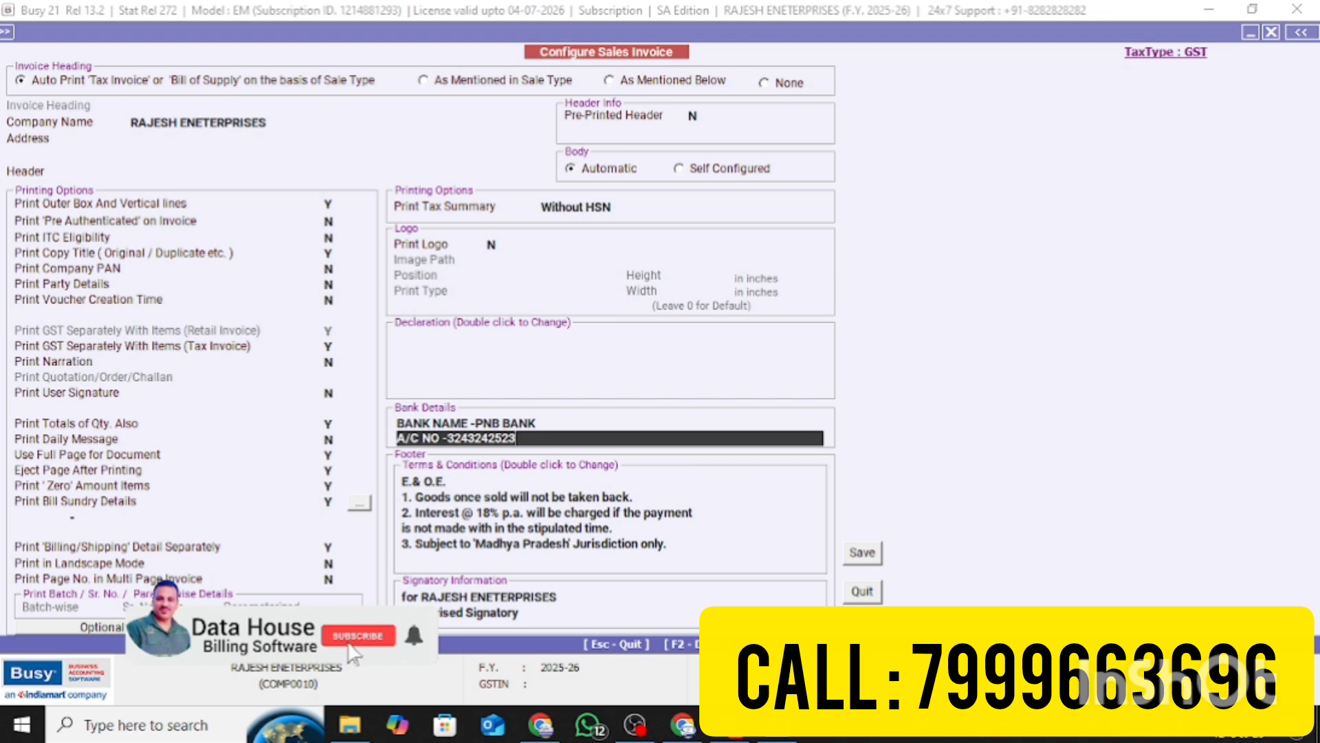
{"action": "key", "text": "Return"}
{"action": "key", "text": "Return"}
{"action": "key", "text": "Return"}
{"action": "key", "text": "Return"}
{"action": "key", "text": "Return"}
{"action": "key", "text": "Return"}
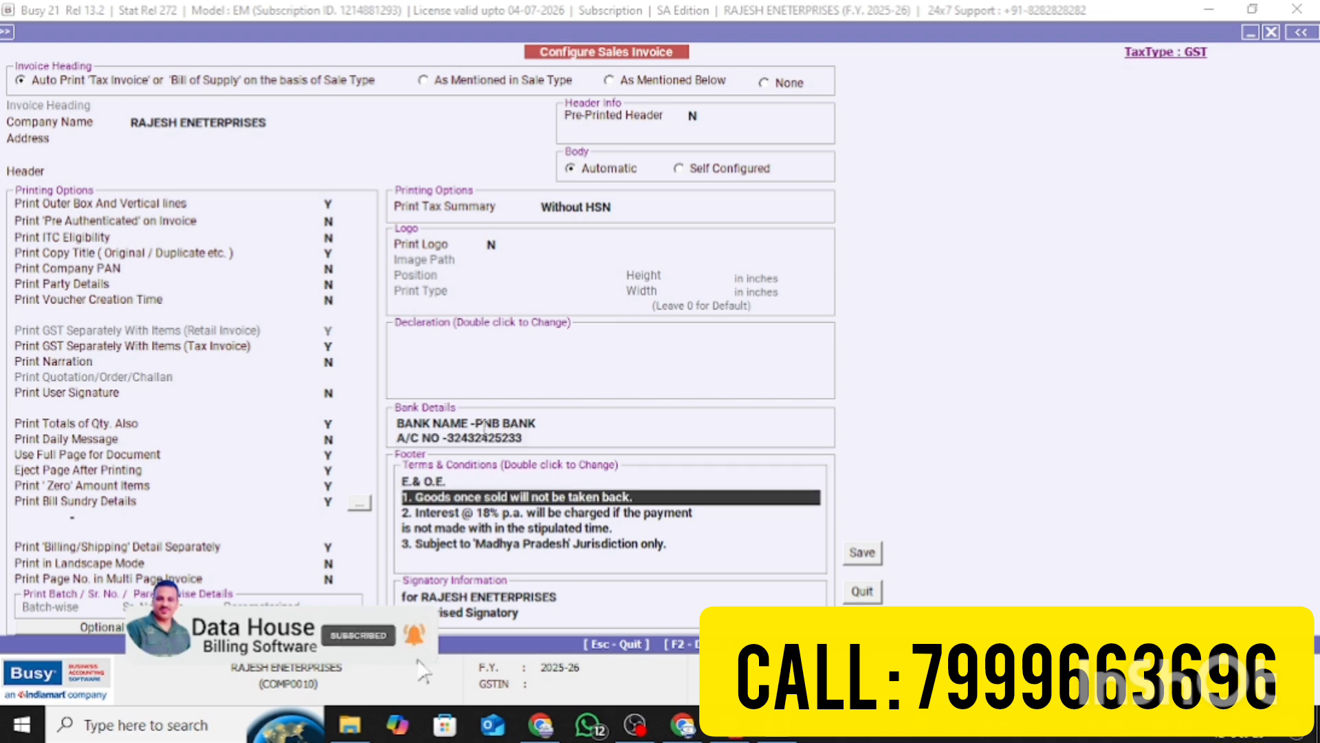
{"action": "key", "text": "Return"}
{"action": "key", "text": "Return"}
{"action": "key", "text": "Return"}
{"action": "key", "text": "Return"}
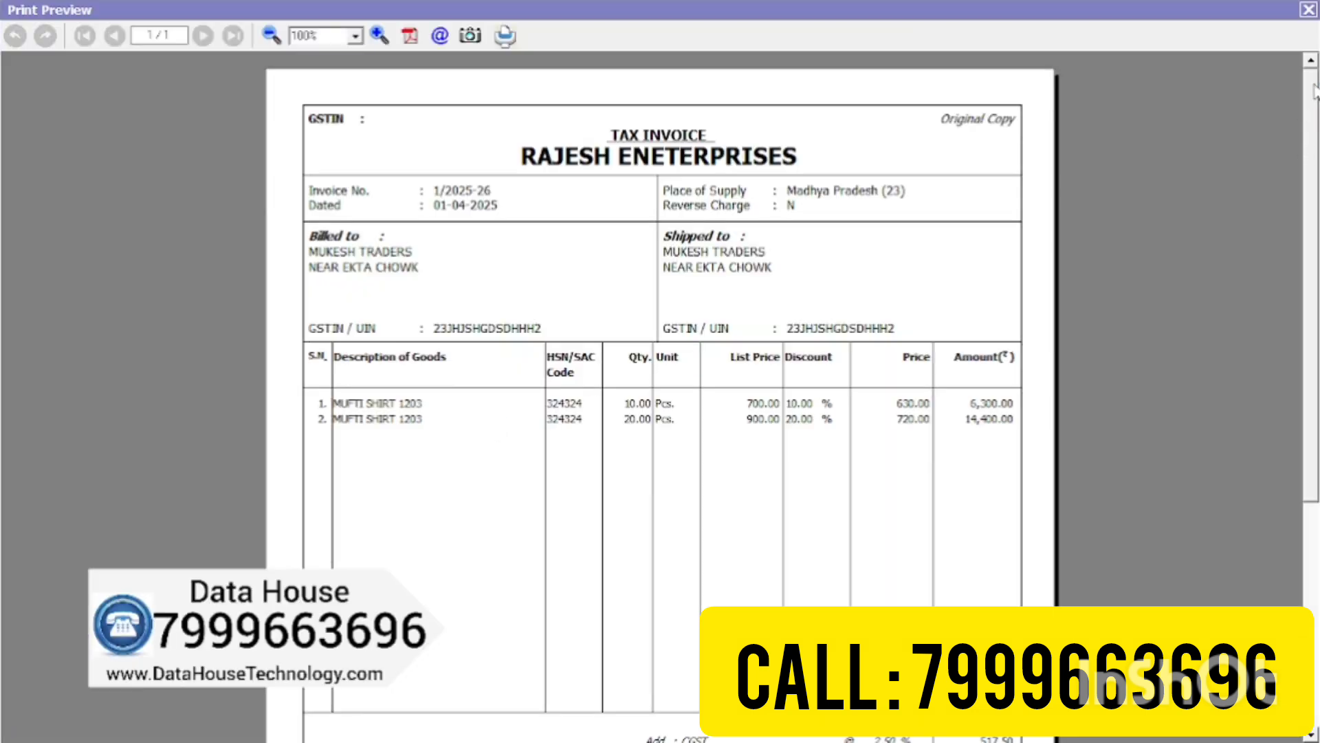
Scroll through the tax invoice print preview to check the totals, then close it
{"action": "mouse_move", "coordinate": [1315, 89]}
{"action": "left_mouse_down"}
{"action": "mouse_move", "coordinate": [1305, 322]}
{"action": "mouse_move", "coordinate": [1313, 220]}
{"action": "mouse_move", "coordinate": [1307, 320]}
{"action": "mouse_move", "coordinate": [1302, 179]}
{"action": "mouse_move", "coordinate": [1263, 126]}
{"action": "mouse_move", "coordinate": [1259, 64]}
{"action": "left_mouse_up"}
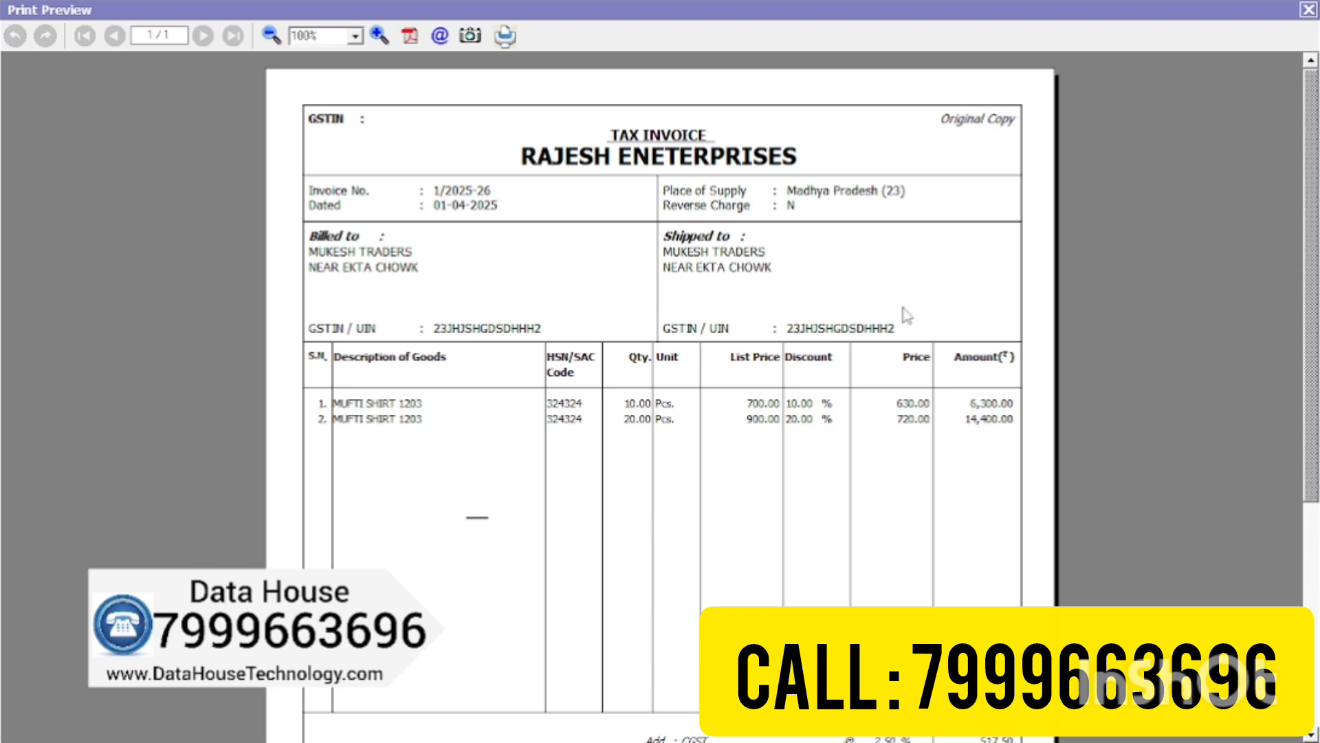
{"action": "mouse_move", "coordinate": [1317, 130]}
{"action": "left_mouse_down"}
{"action": "mouse_move", "coordinate": [1305, 378]}
{"action": "mouse_move", "coordinate": [1281, 225]}
{"action": "mouse_move", "coordinate": [1281, 347]}
{"action": "mouse_move", "coordinate": [1317, 129]}
{"action": "left_mouse_up"}
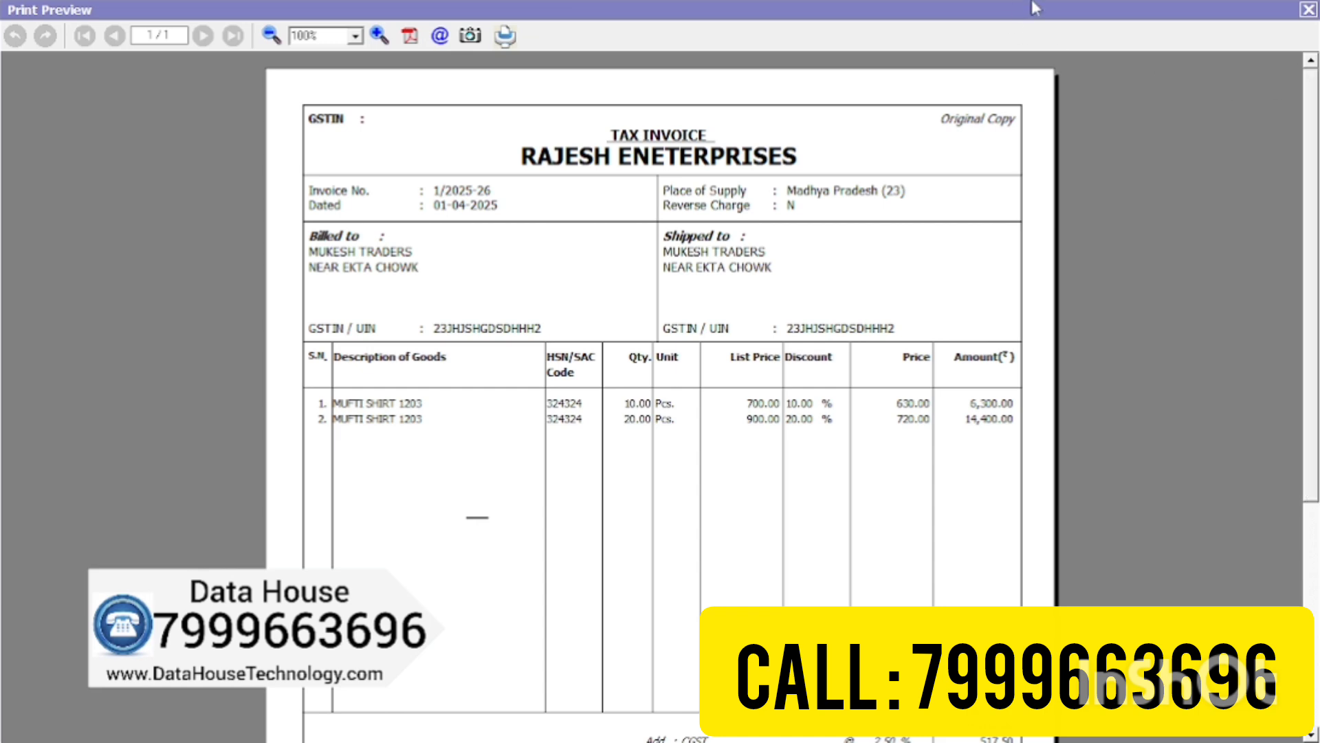
{"action": "left_click", "coordinate": [1311, 11]}
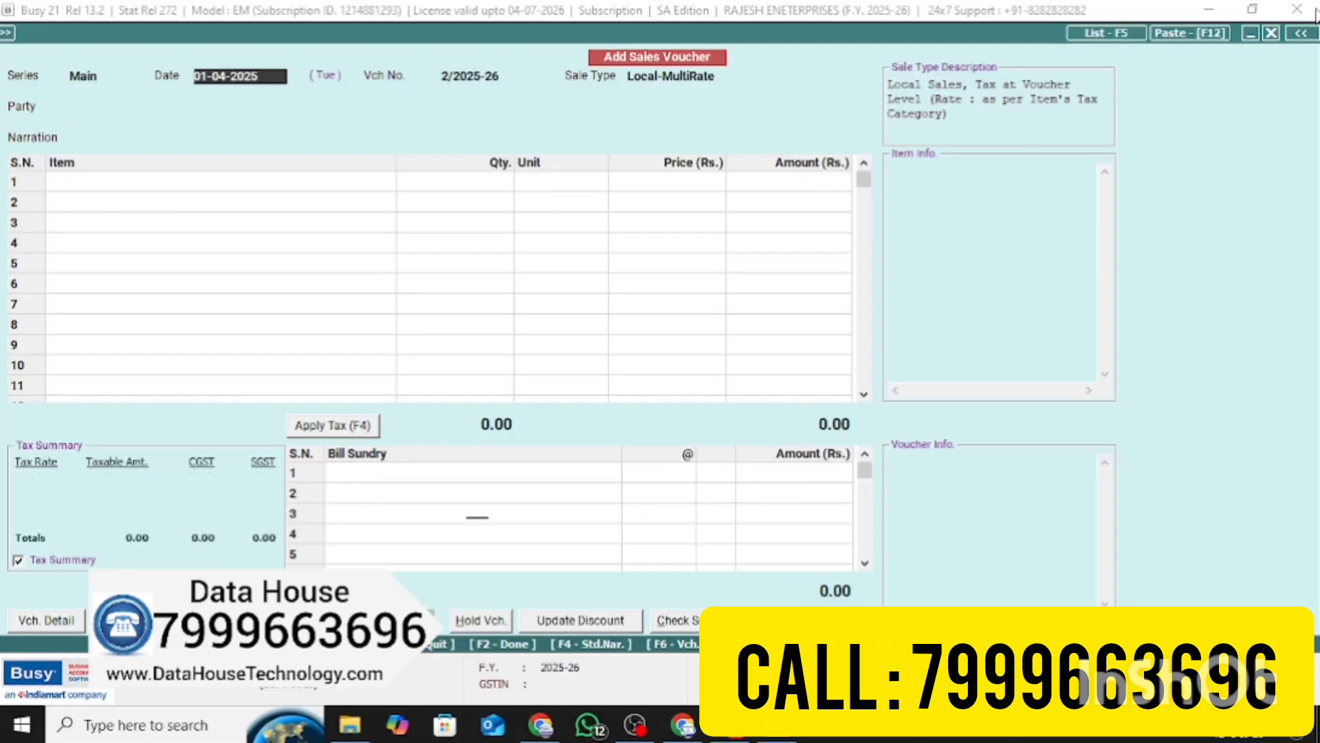
Discard the blank sales voucher and move to the Print/Email/SMS reports menu
{"action": "key", "text": "Escape"}
{"action": "key", "text": "Return"}
{"action": "key", "text": "Left"}
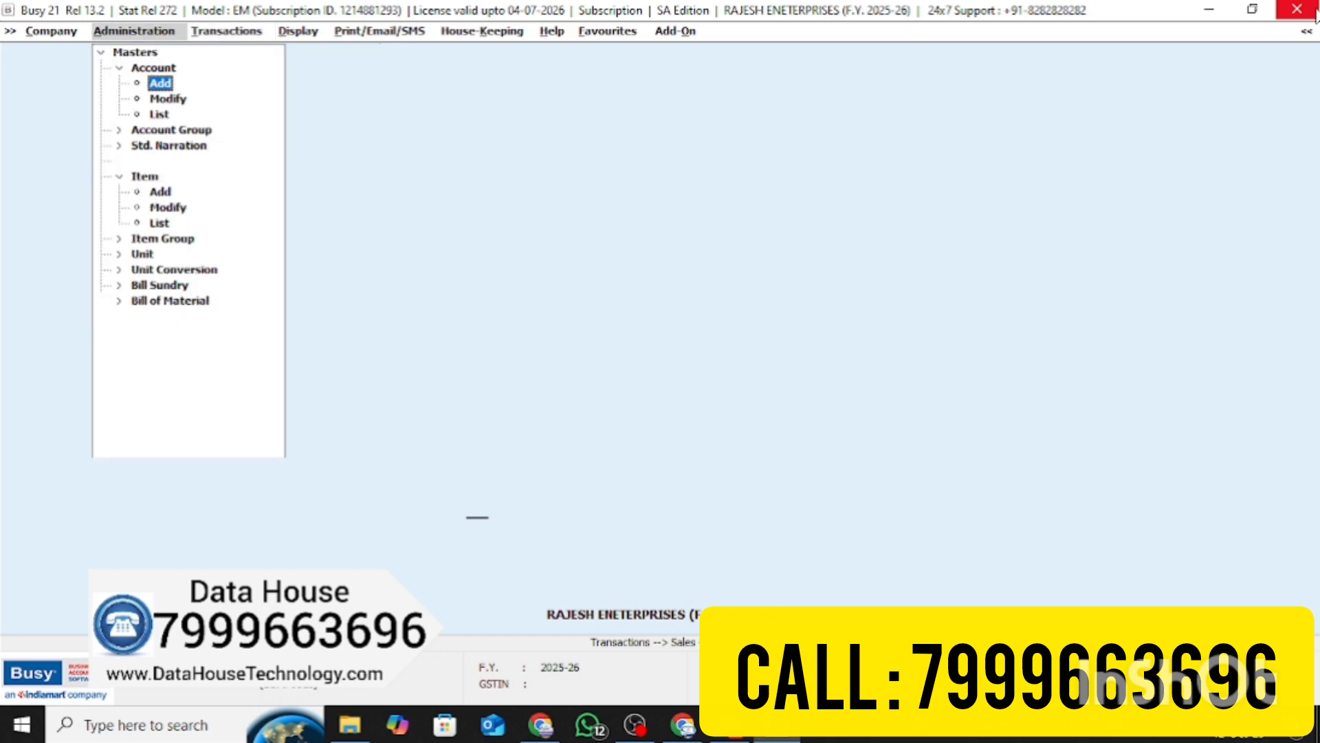
{"action": "key", "text": "Right"}
{"action": "key", "text": "Down"}
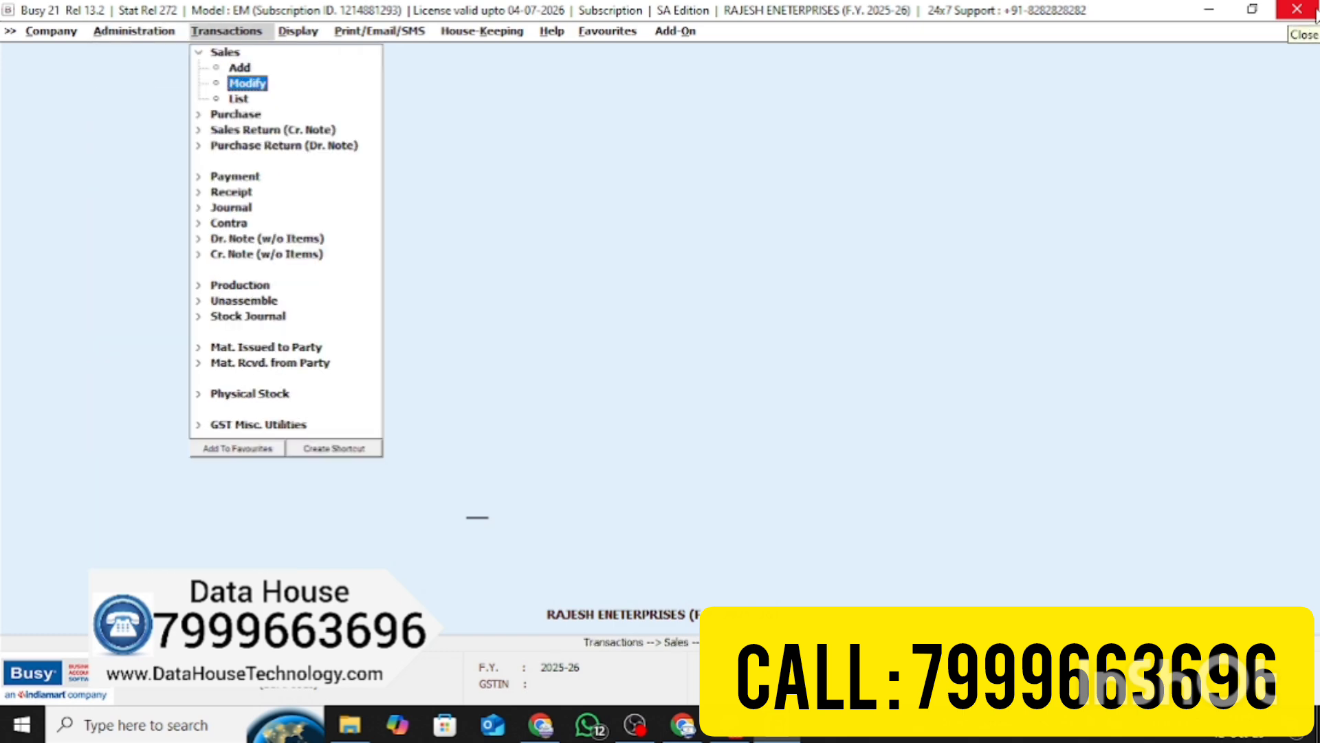
{"action": "key", "text": "Right"}
{"action": "key", "text": "Down"}
{"action": "key", "text": "Down"}
{"action": "key", "text": "Down"}
{"action": "key", "text": "Down"}
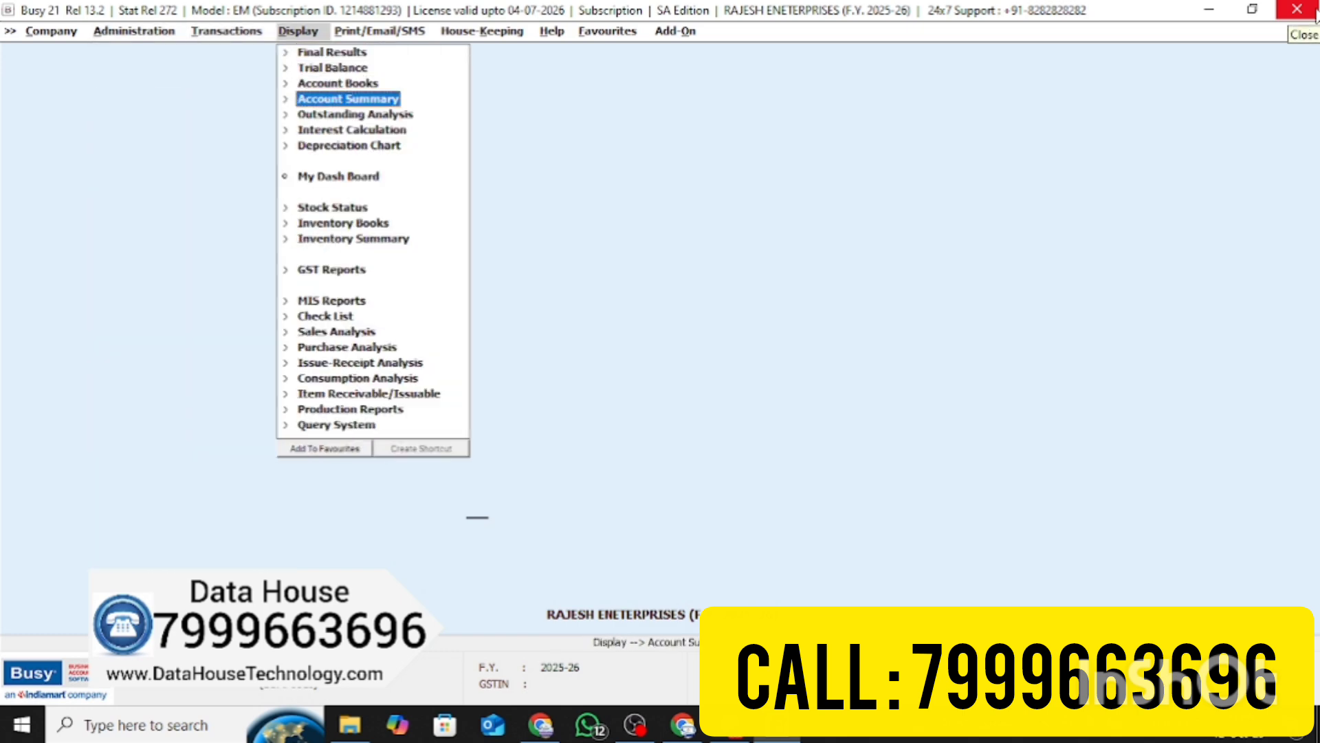
{"action": "key", "text": "Right"}
{"action": "key", "text": "Down"}
{"action": "key", "text": "Down"}
{"action": "key", "text": "Down"}
{"action": "key", "text": "Down"}
{"action": "key", "text": "Down"}
{"action": "key", "text": "Down"}
{"action": "key", "text": "Down"}
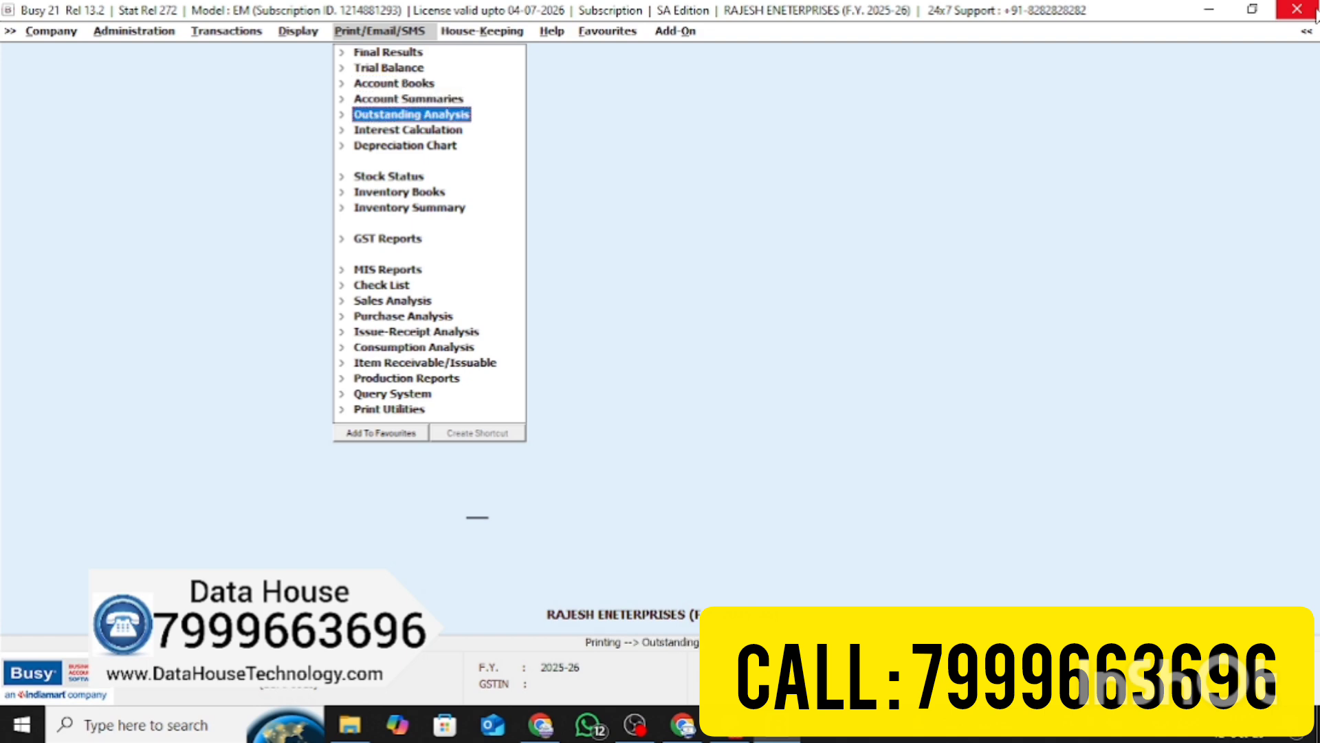
Preview the Closing Stock - Alphabetical, Balances Only report for all items, then close it
{"action": "key", "text": "Right"}
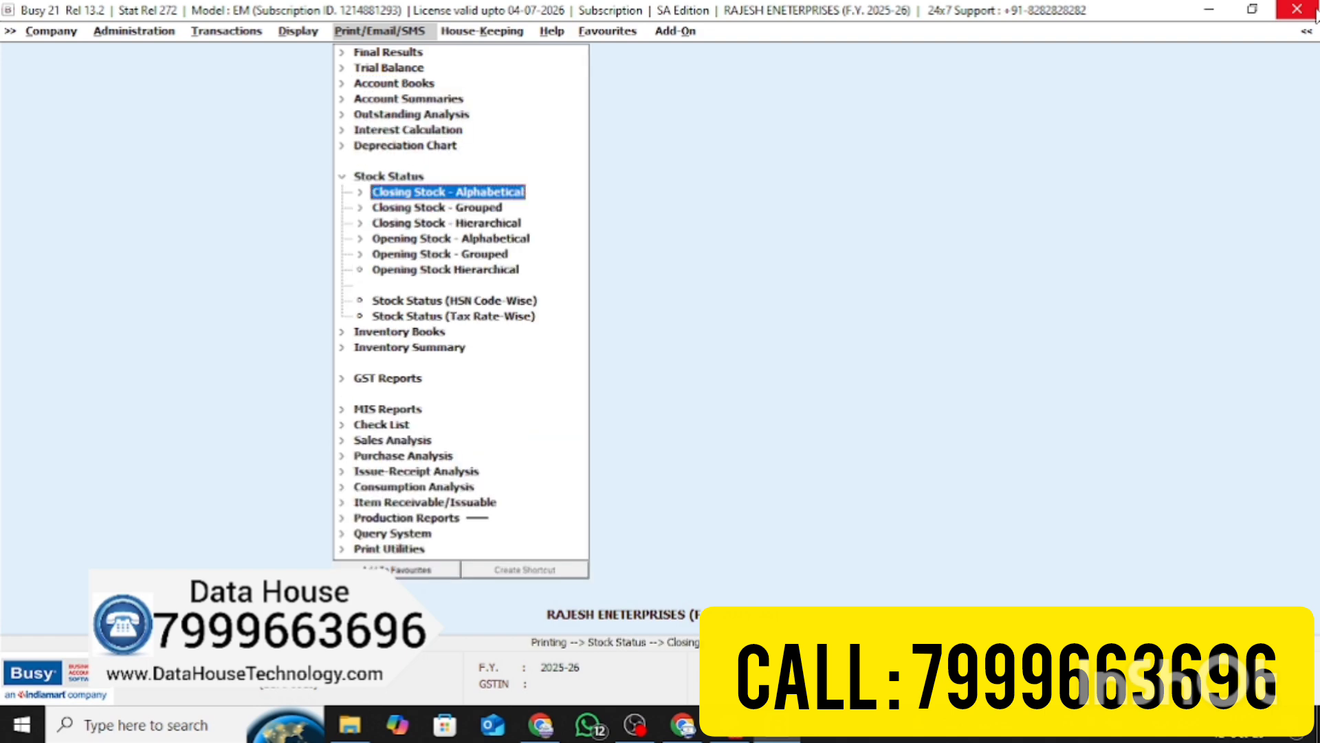
{"action": "key", "text": "Down"}
{"action": "key", "text": "Down"}
{"action": "key", "text": "Down"}
{"action": "key", "text": "Down"}
{"action": "key", "text": "Down"}
{"action": "key", "text": "Down"}
{"action": "key", "text": "Up"}
{"action": "key", "text": "Up"}
{"action": "key", "text": "Up"}
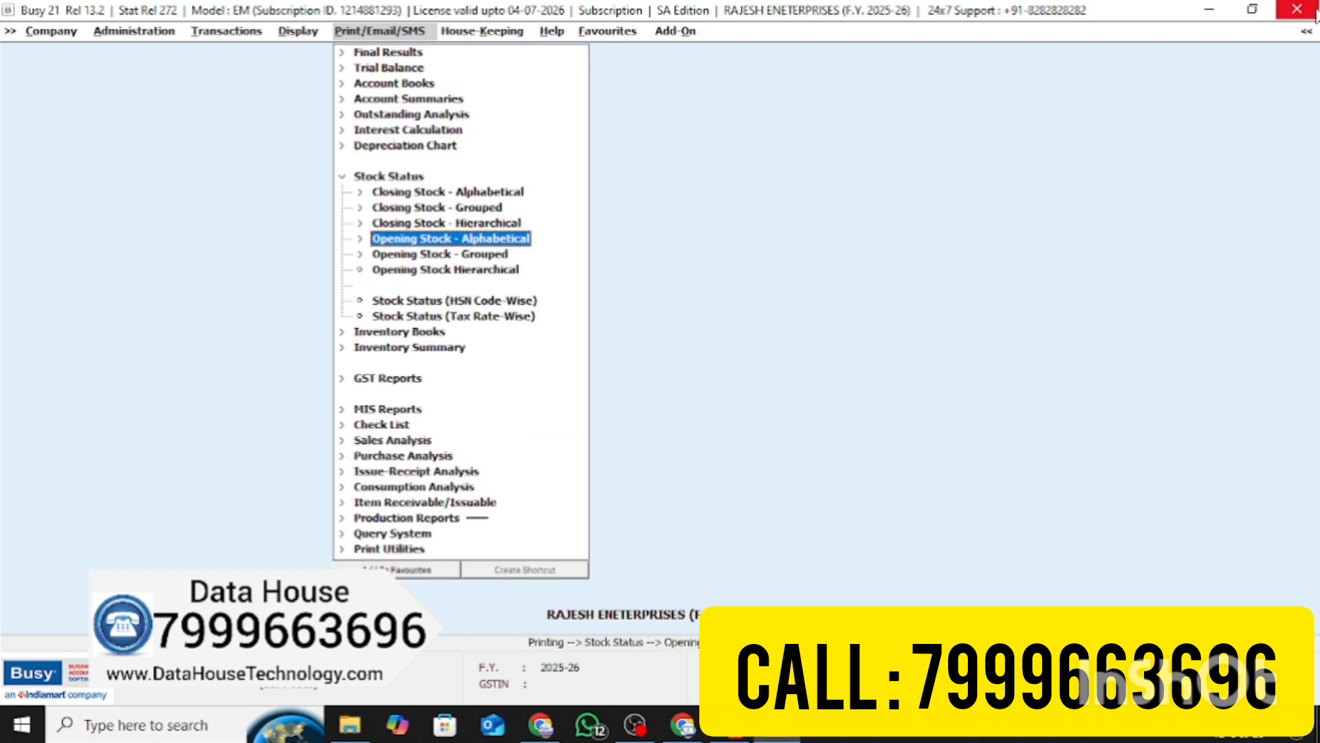
{"action": "key", "text": "Up"}
{"action": "key", "text": "Up"}
{"action": "key", "text": "Up"}
{"action": "key", "text": "Right"}
{"action": "key", "text": "Return"}
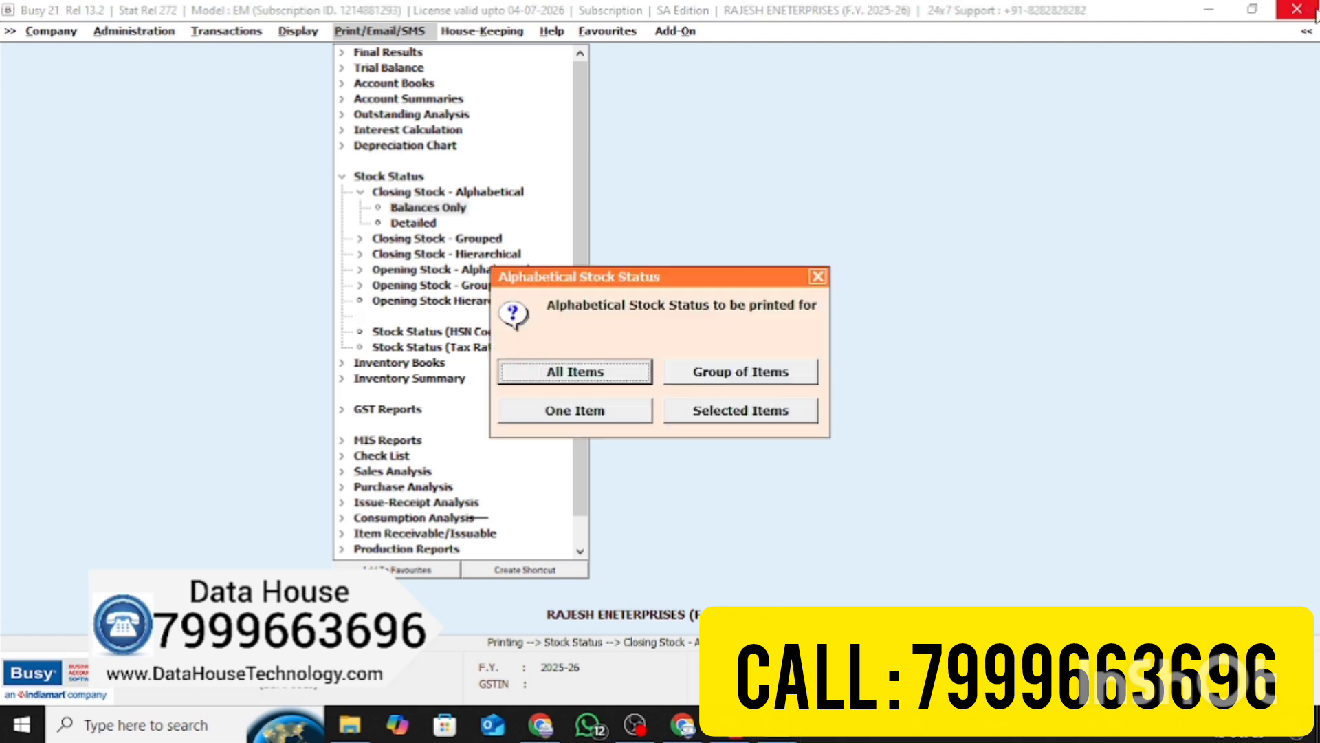
{"action": "key", "text": "Return"}
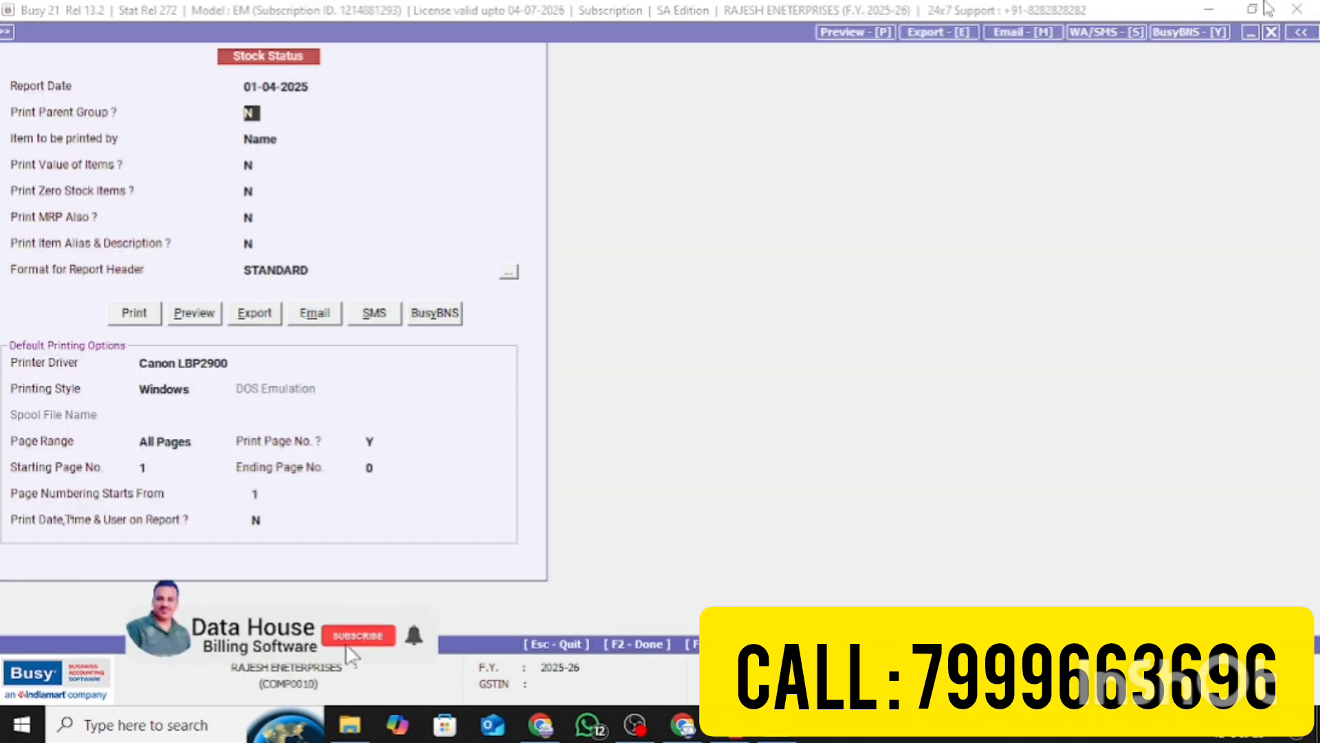
{"action": "left_click", "coordinate": [195, 315]}
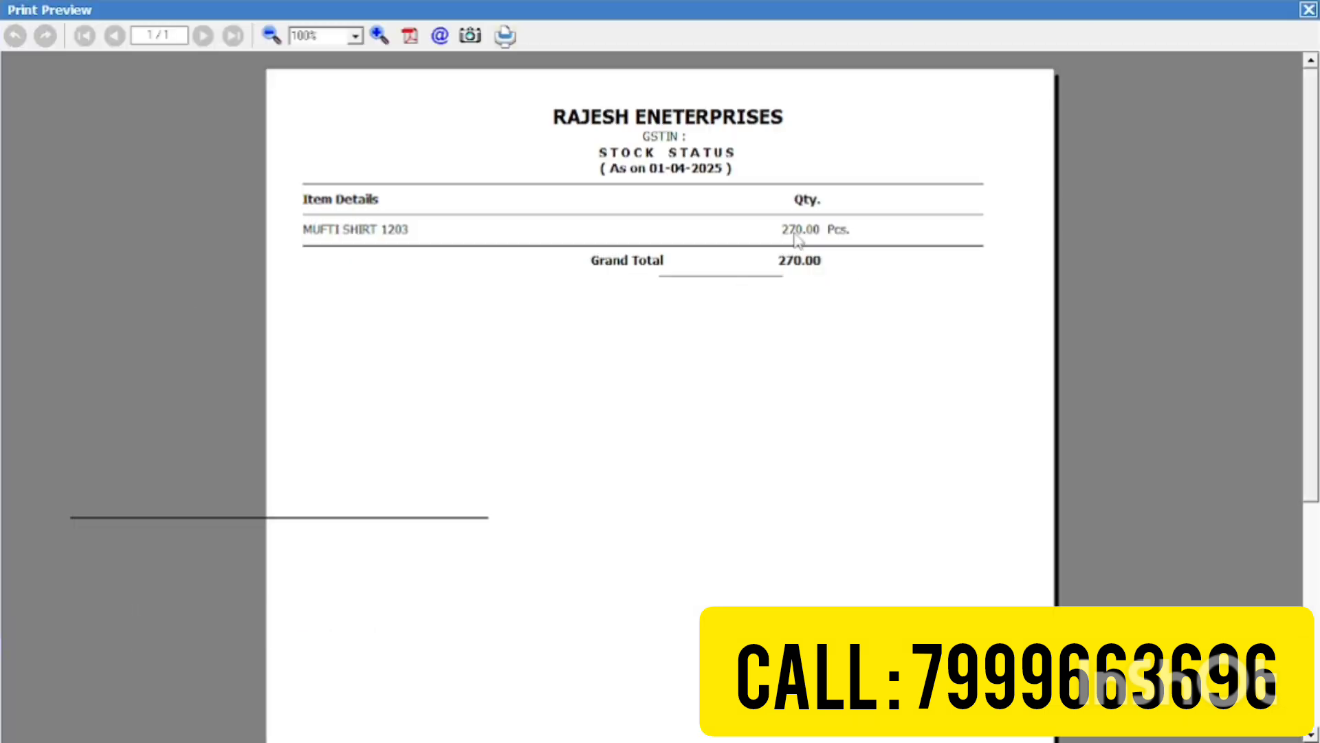
{"action": "key", "text": "Escape"}
{"action": "key", "text": "Escape"}
{"action": "key", "text": "Escape"}
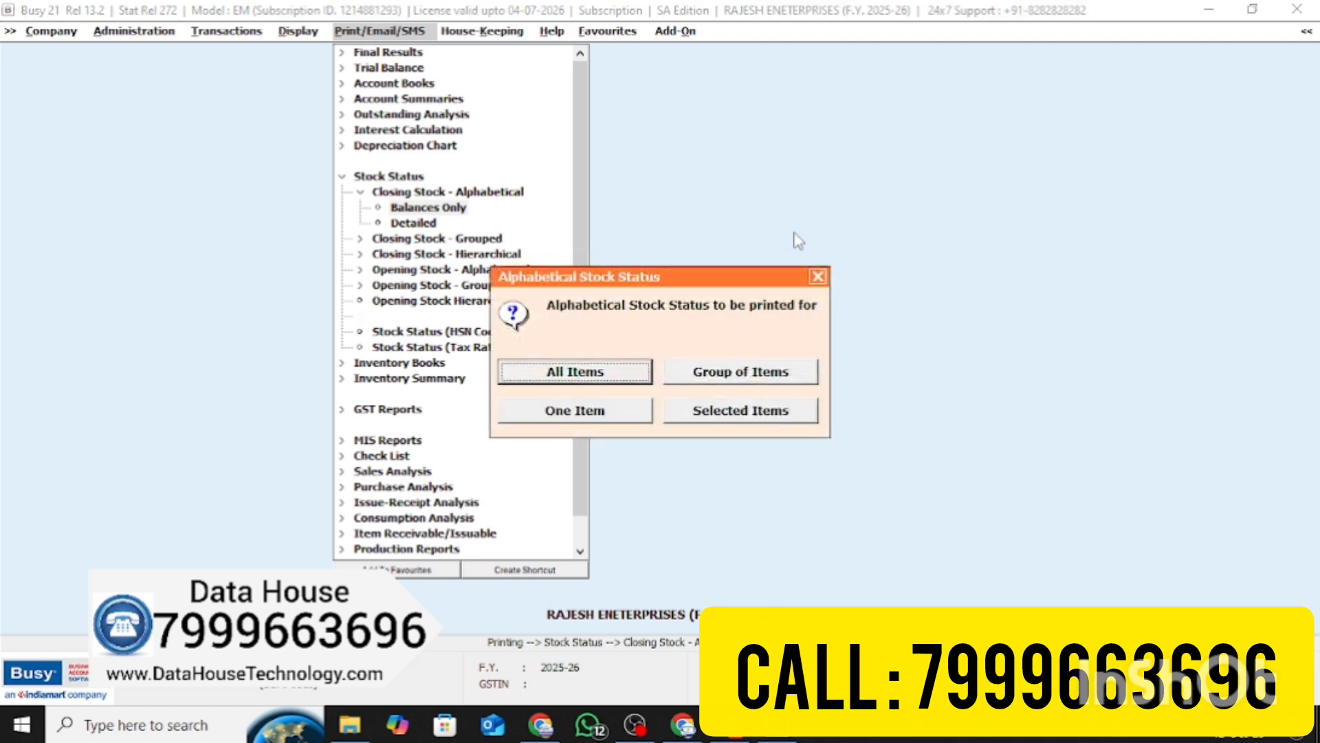
Preview the detailed alphabetical stock status for the selected item MUFTI SHIRT 1203, then close it
{"action": "key", "text": "Return"}
{"action": "key", "text": "Escape"}
{"action": "key", "text": "Down"}
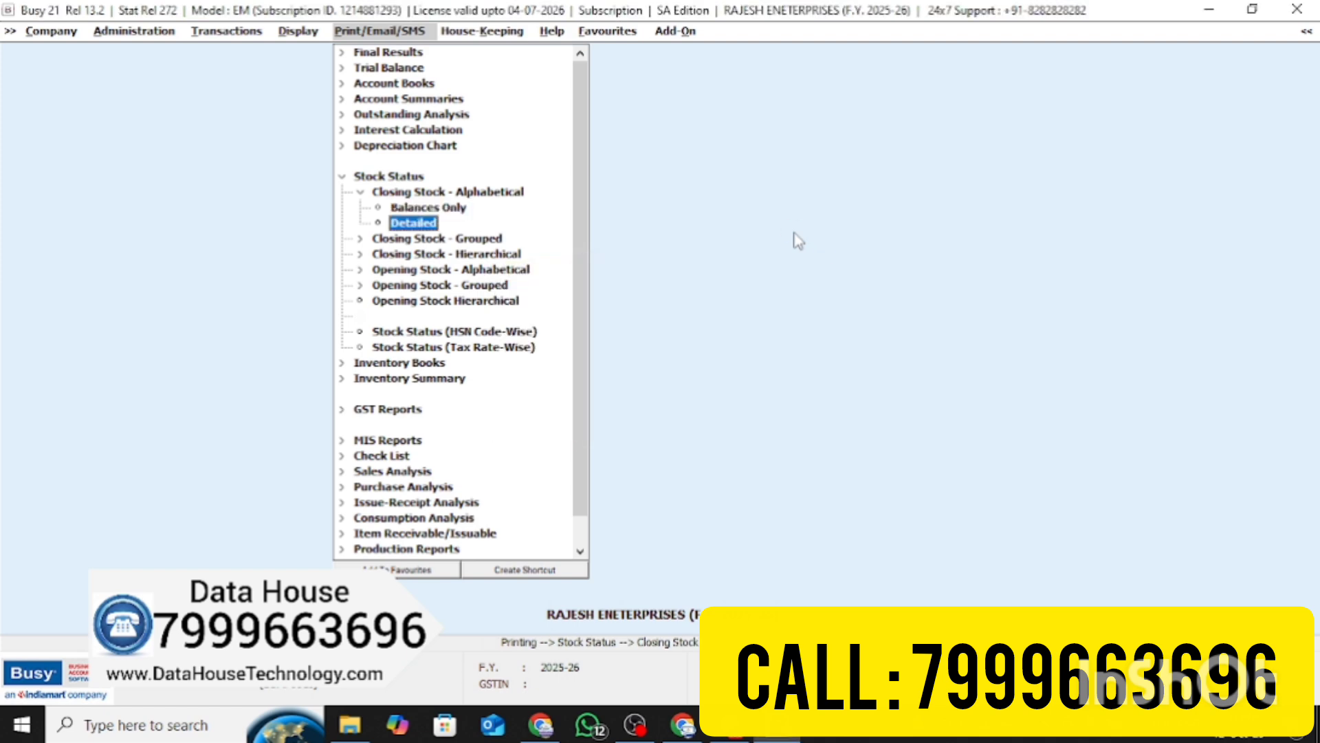
{"action": "key", "text": "Return"}
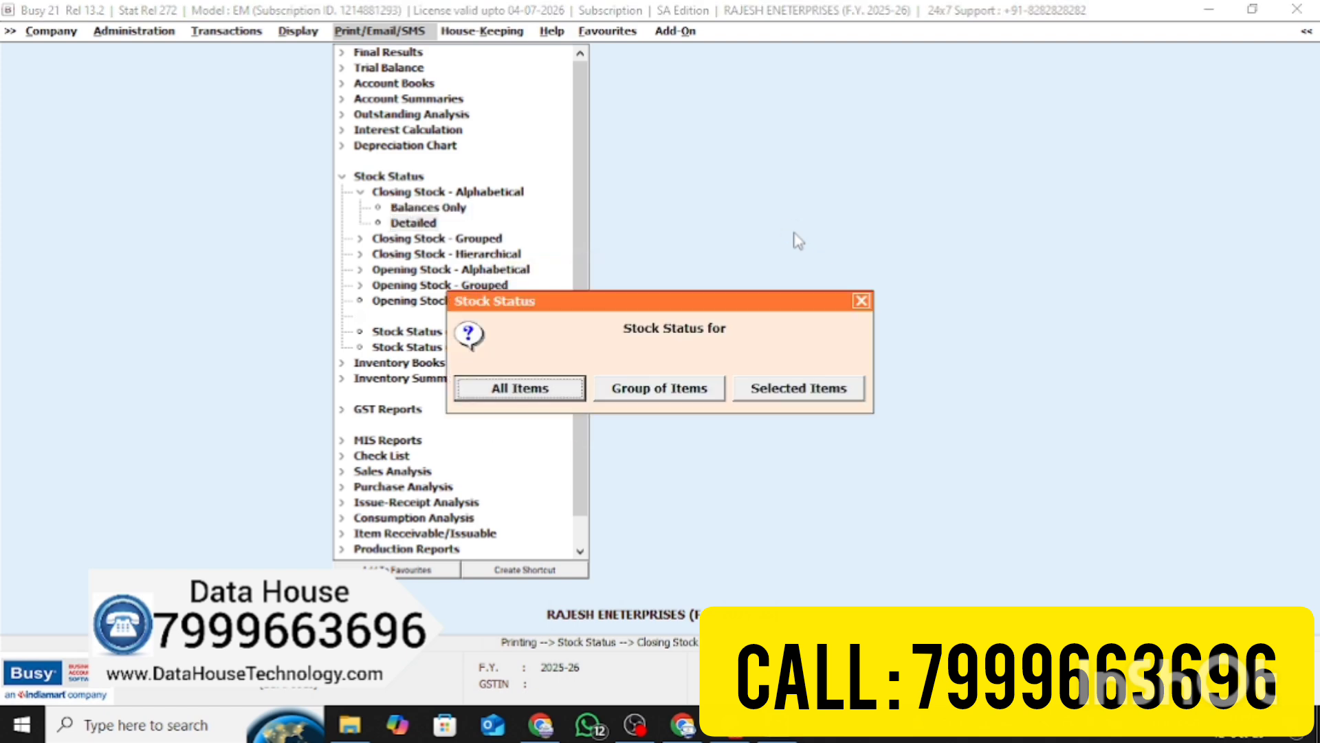
{"action": "key", "text": "Right"}
{"action": "key", "text": "Right"}
{"action": "key", "text": "Return"}
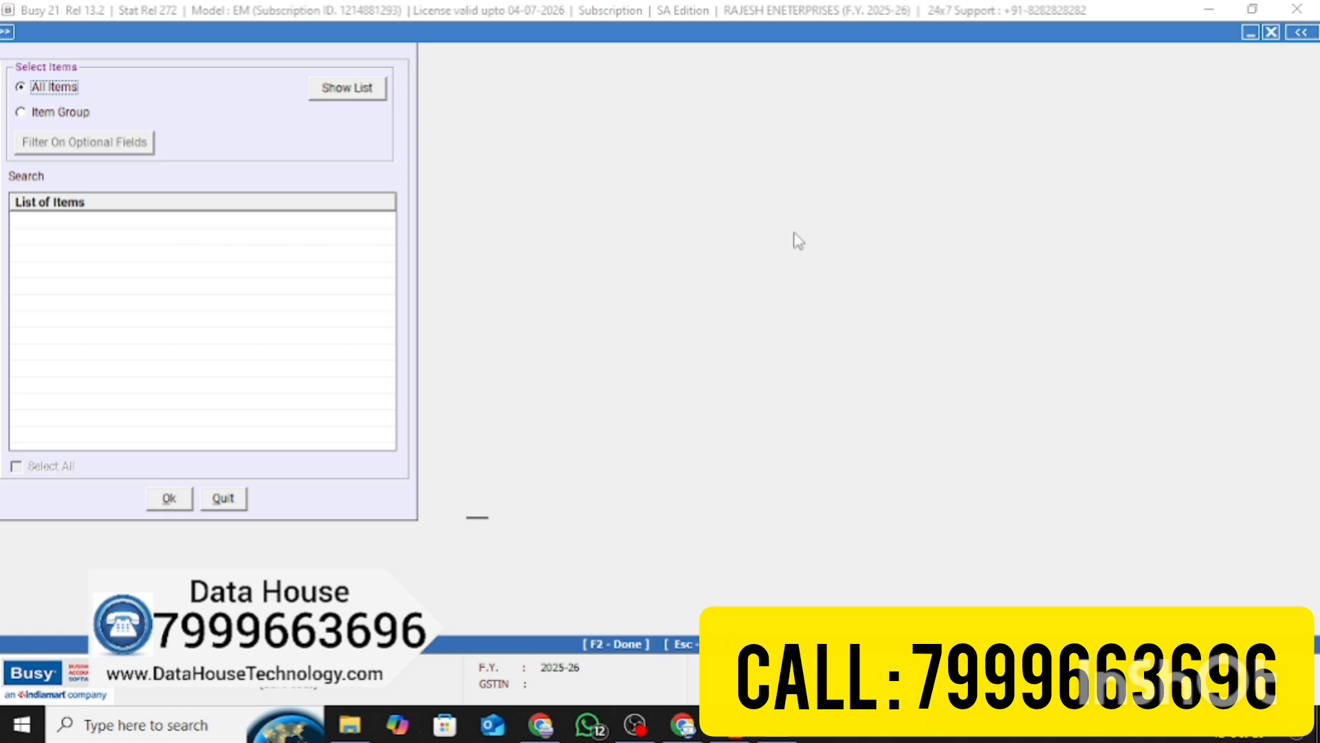
{"action": "left_click", "coordinate": [346, 101]}
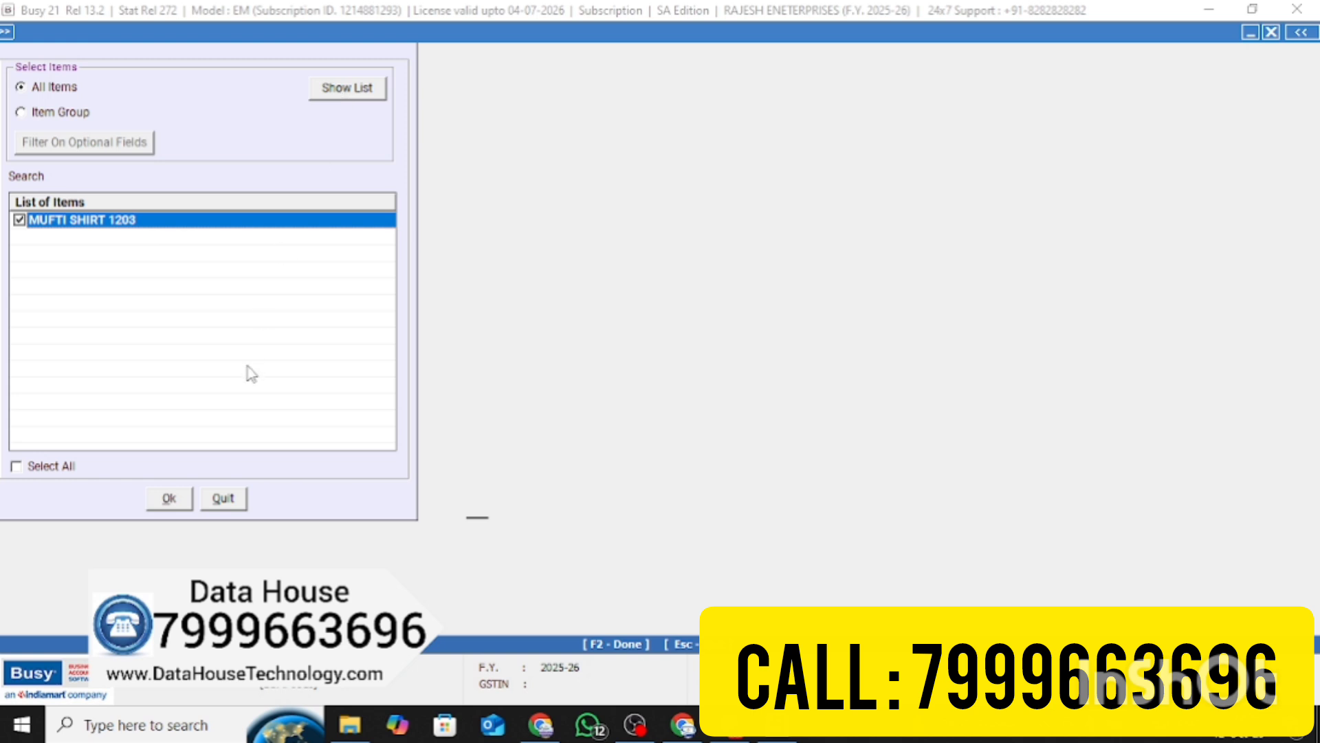
{"action": "left_click", "coordinate": [181, 500]}
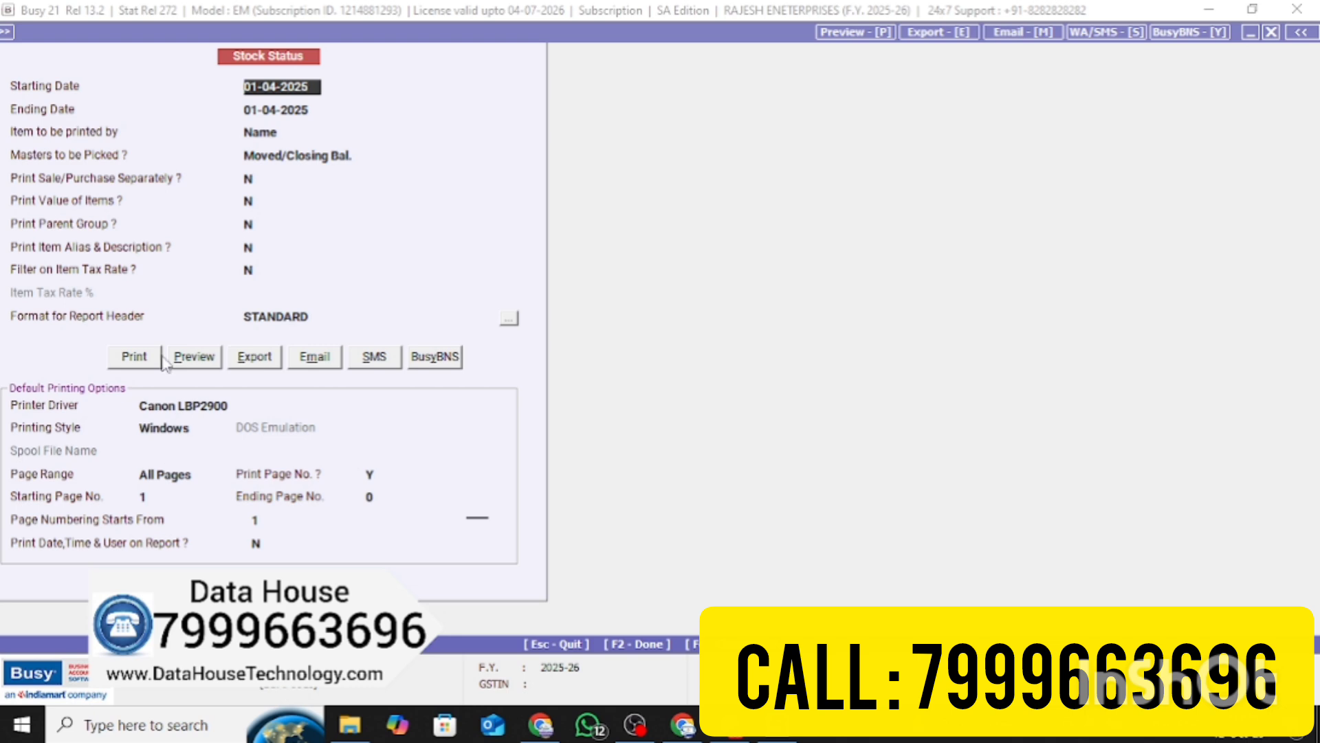
{"action": "left_click", "coordinate": [201, 358]}
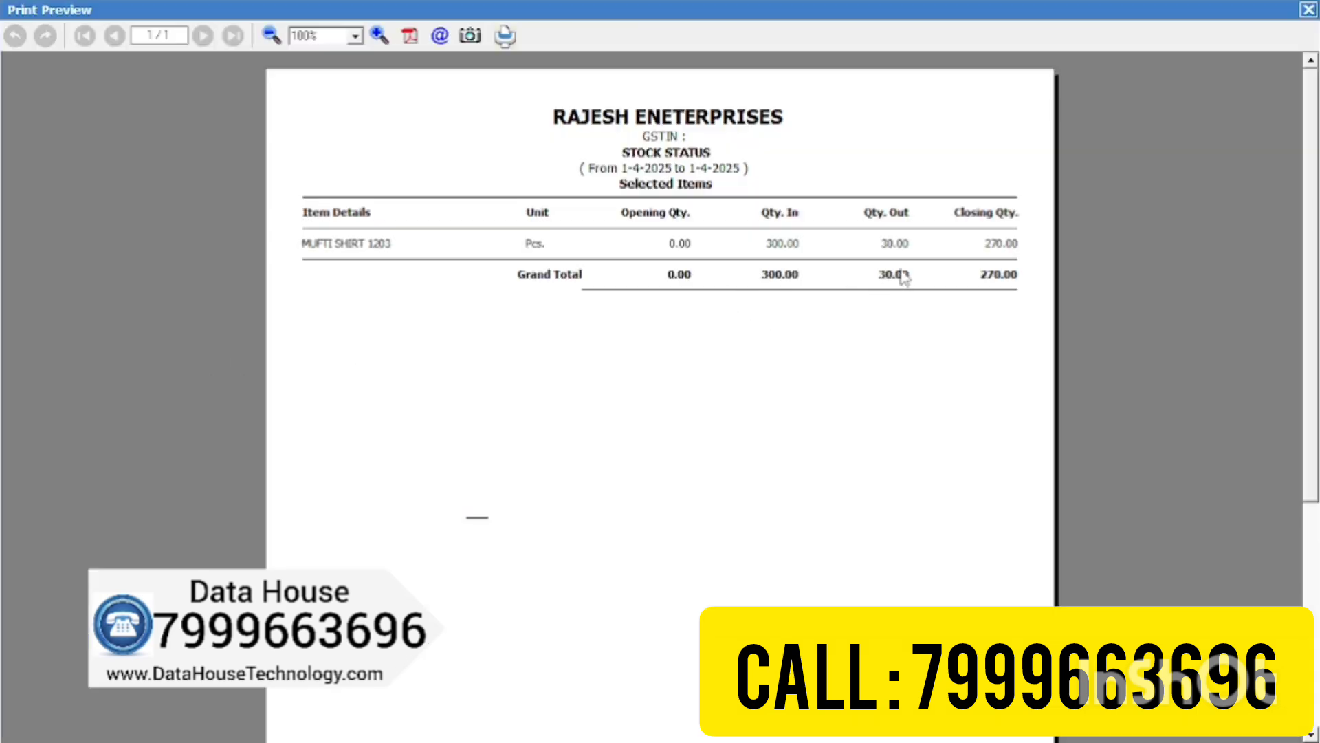
{"action": "left_click", "coordinate": [1309, 9]}
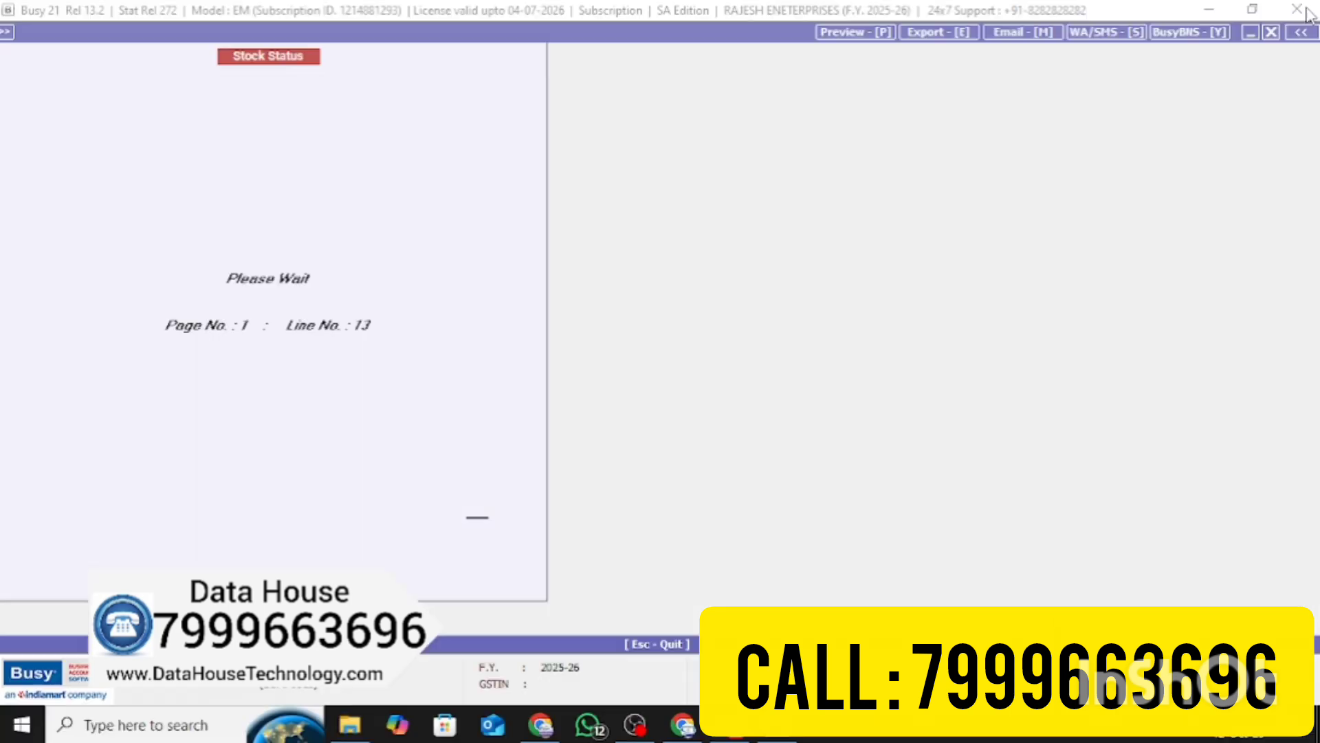
Go from the stock report to Display > Outstanding Analysis > Amount Receivable
{"action": "key", "text": "Escape"}
{"action": "key", "text": "Left"}
{"action": "key", "text": "Left"}
{"action": "key", "text": "Left"}
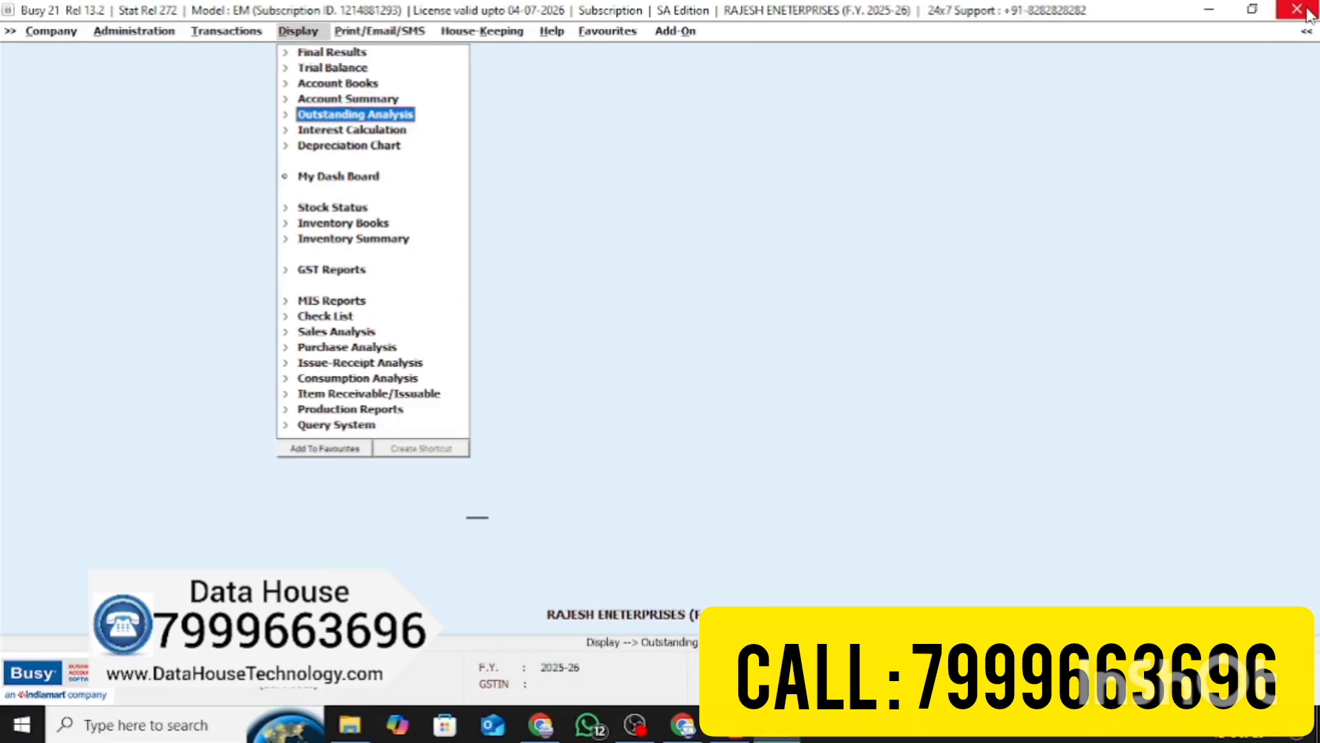
{"action": "key", "text": "Left"}
{"action": "key", "text": "Right"}
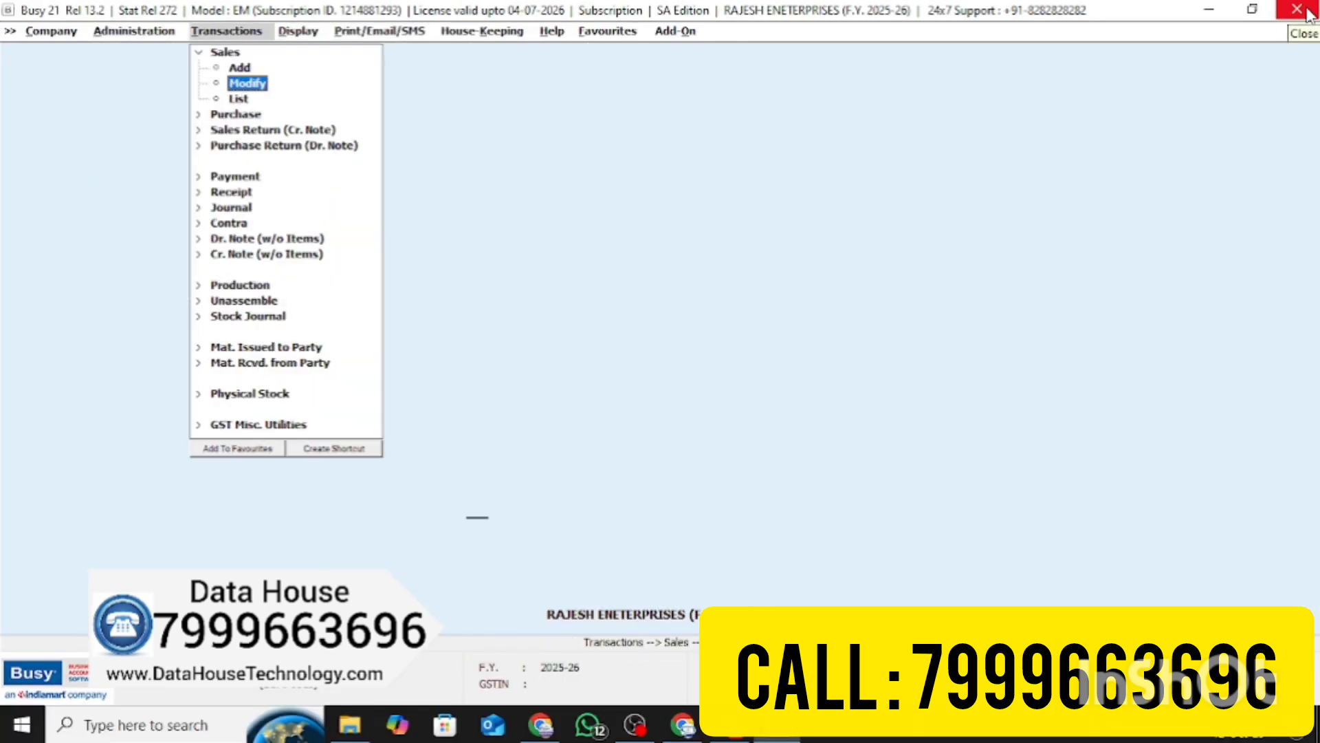
{"action": "key", "text": "Right"}
{"action": "key", "text": "Down"}
{"action": "key", "text": "Up"}
{"action": "key", "text": "Return"}
{"action": "key", "text": "Down"}
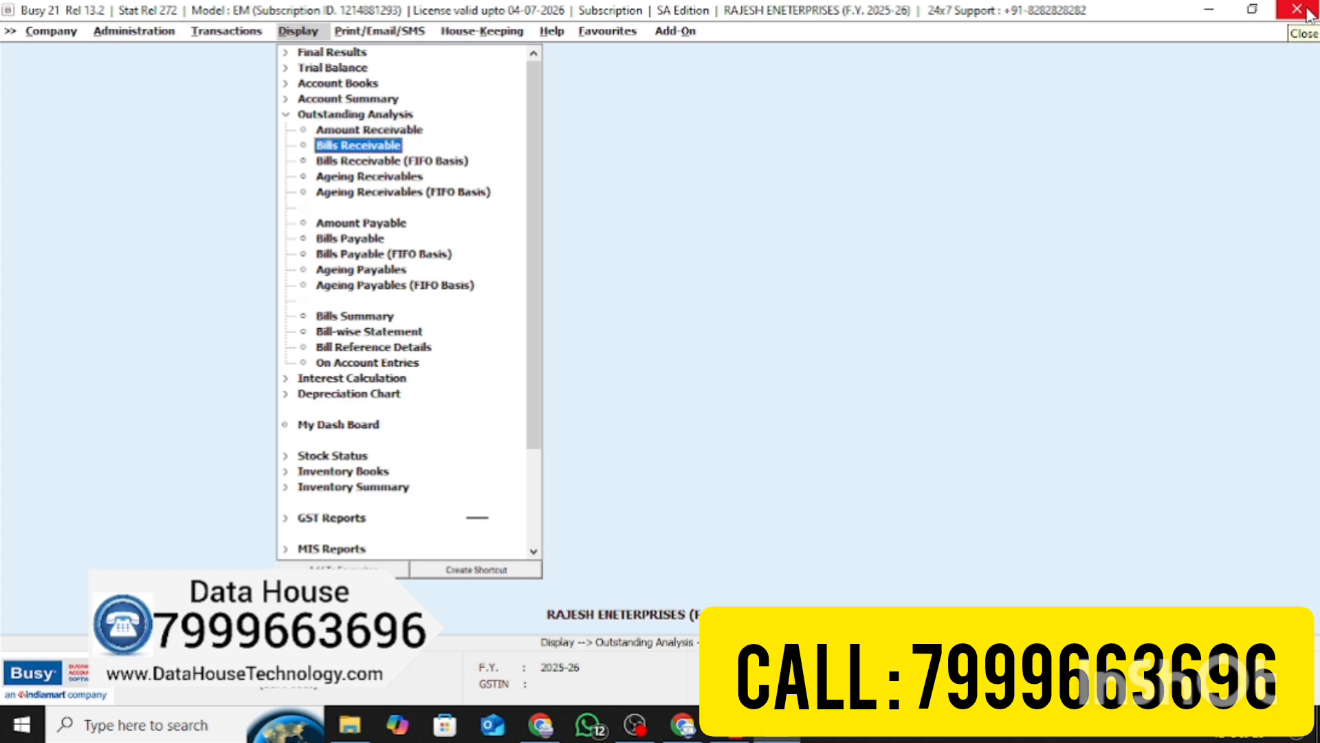
{"action": "key", "text": "Up"}
{"action": "key", "text": "Return"}
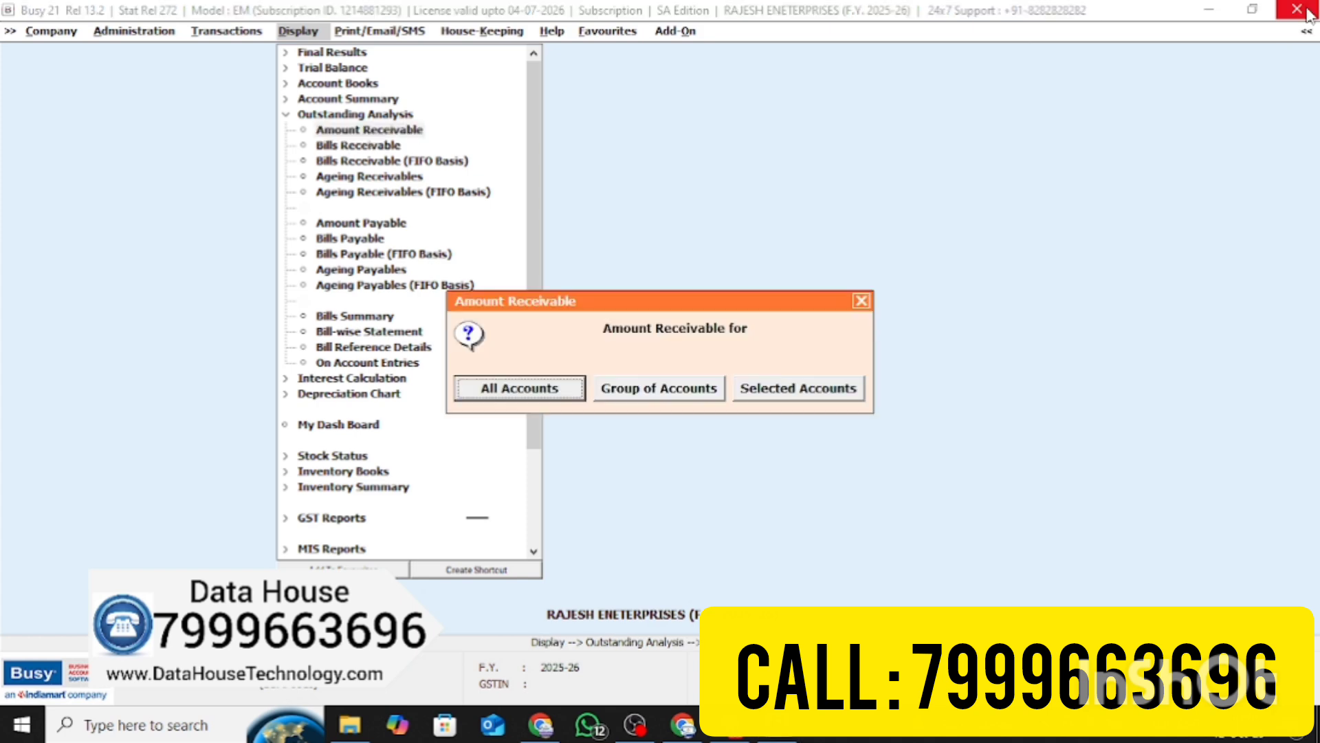
Show the Amount Receivable report for all accounts, listing MUKESH TRADERS owing 21,735.00
{"action": "key", "text": "Escape"}
{"action": "key", "text": "Return"}
{"action": "key", "text": "Return"}
{"action": "key", "text": "Return"}
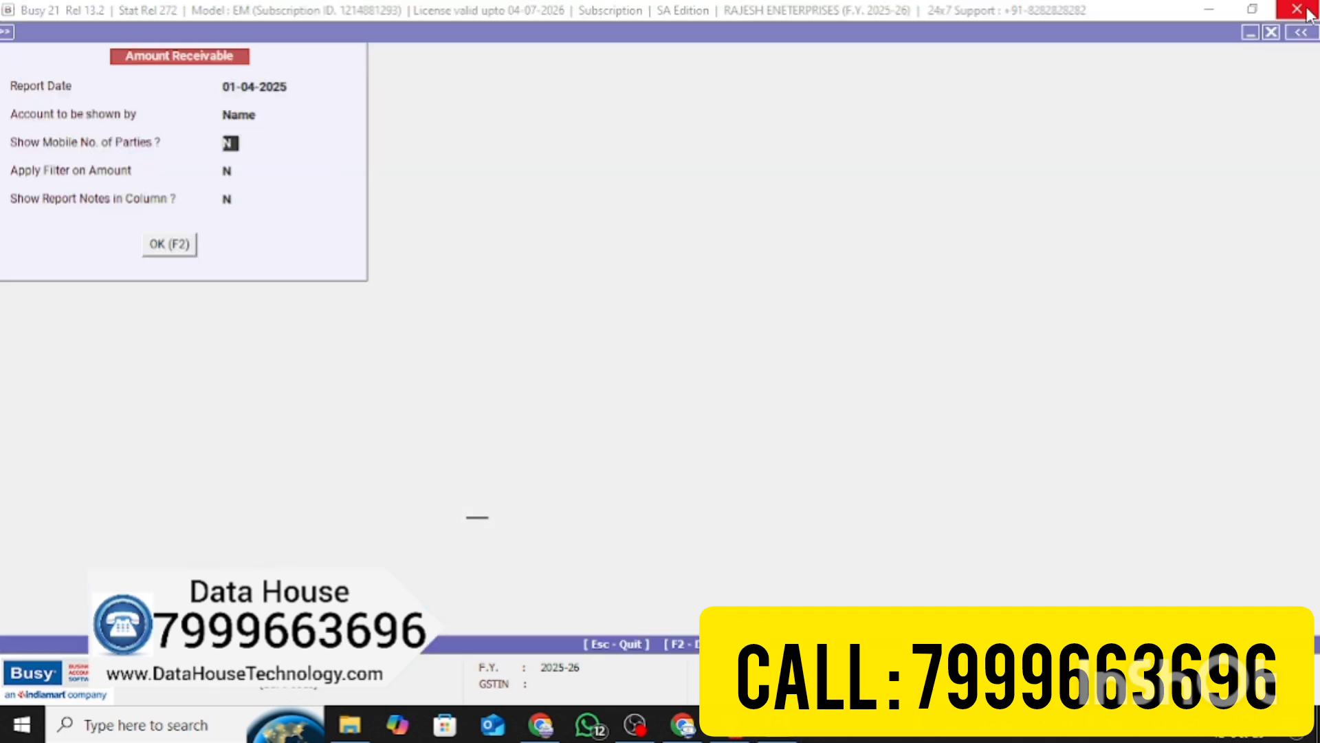
{"action": "key", "text": "Return"}
{"action": "key", "text": "Return"}
{"action": "key", "text": "Return"}
{"action": "key", "text": "Return"}
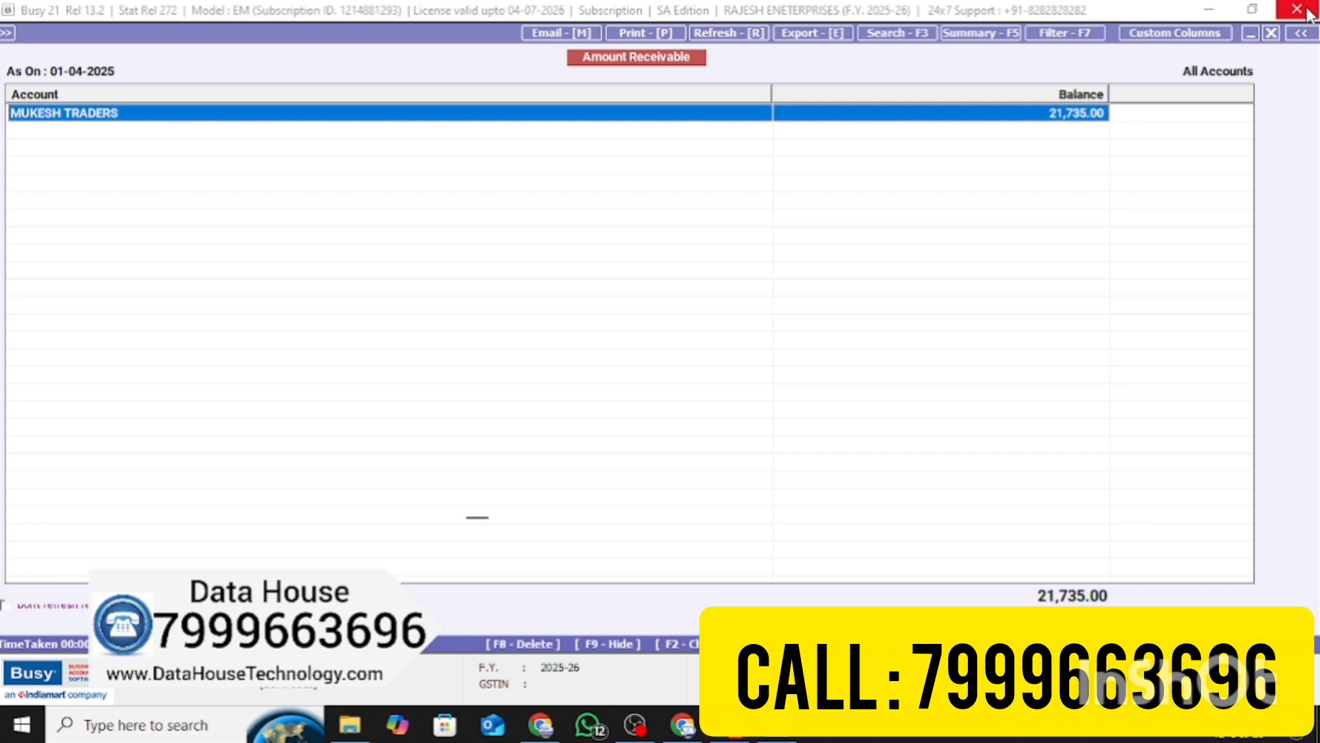
Preview the MUKESH TRADERS ledger printout at 120% zoom, then close the preview
{"action": "key", "text": "Return"}
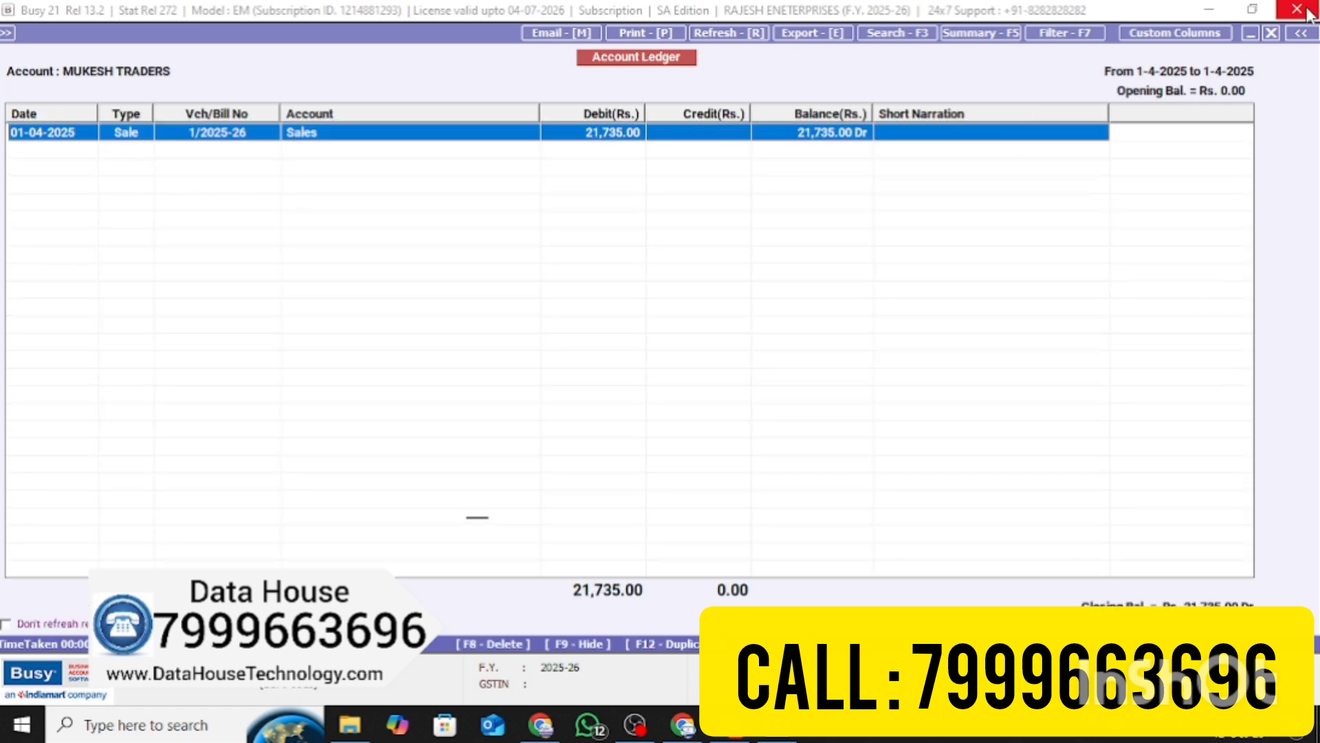
{"action": "key", "text": "alt+p"}
{"action": "key", "text": "Return"}
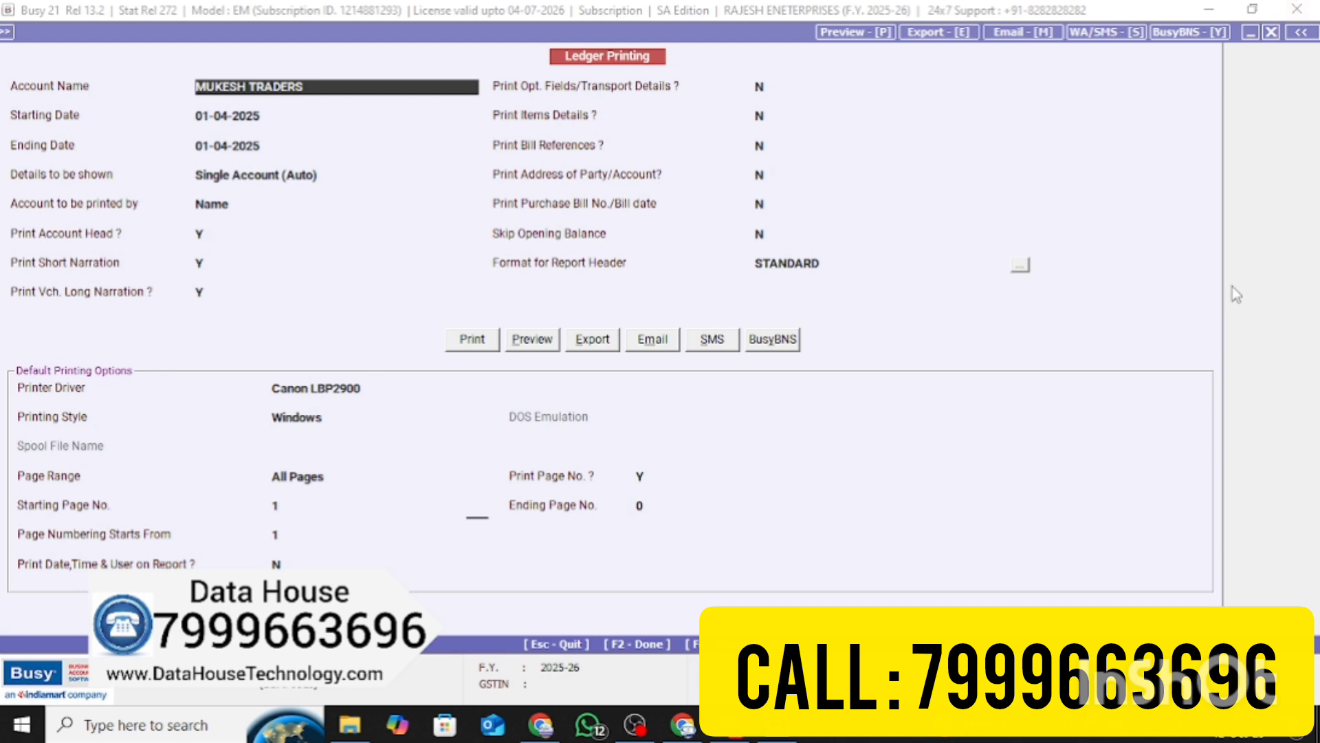
{"action": "left_click", "coordinate": [535, 342]}
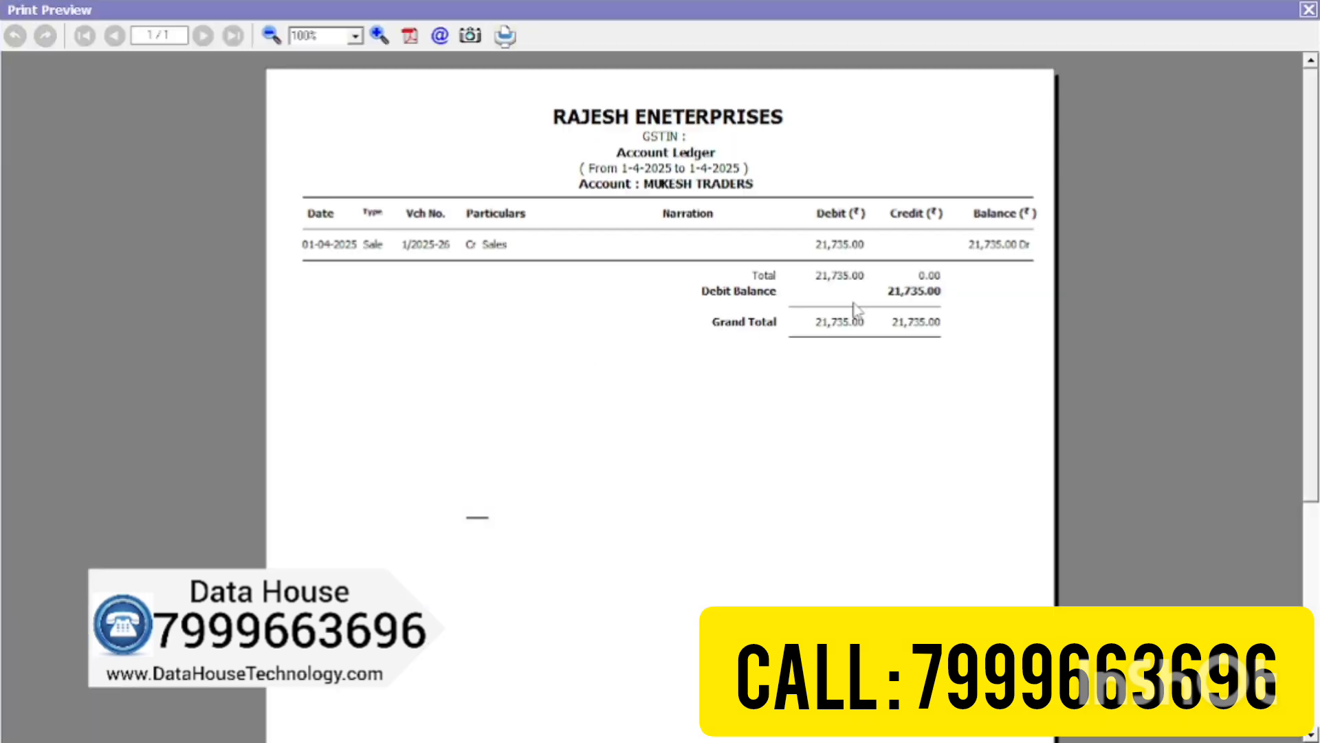
{"action": "left_click", "coordinate": [355, 35]}
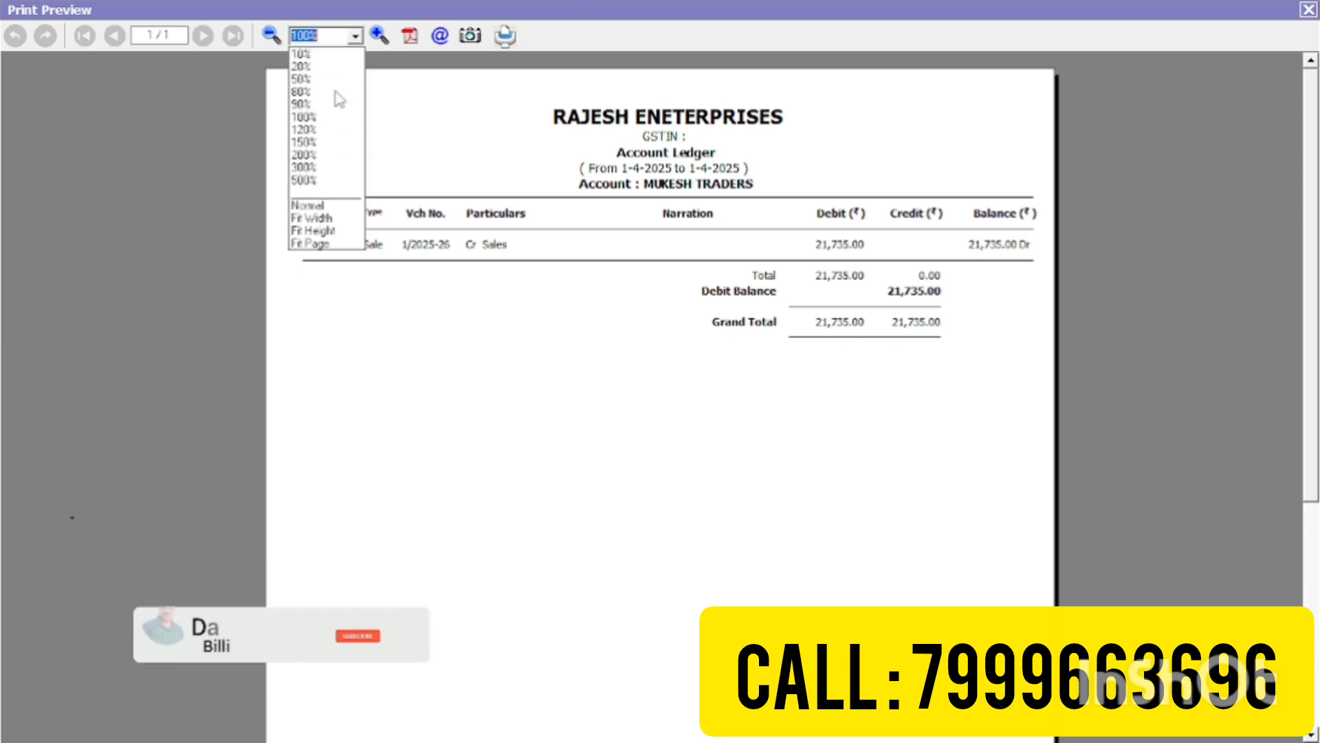
{"action": "left_click", "coordinate": [317, 131]}
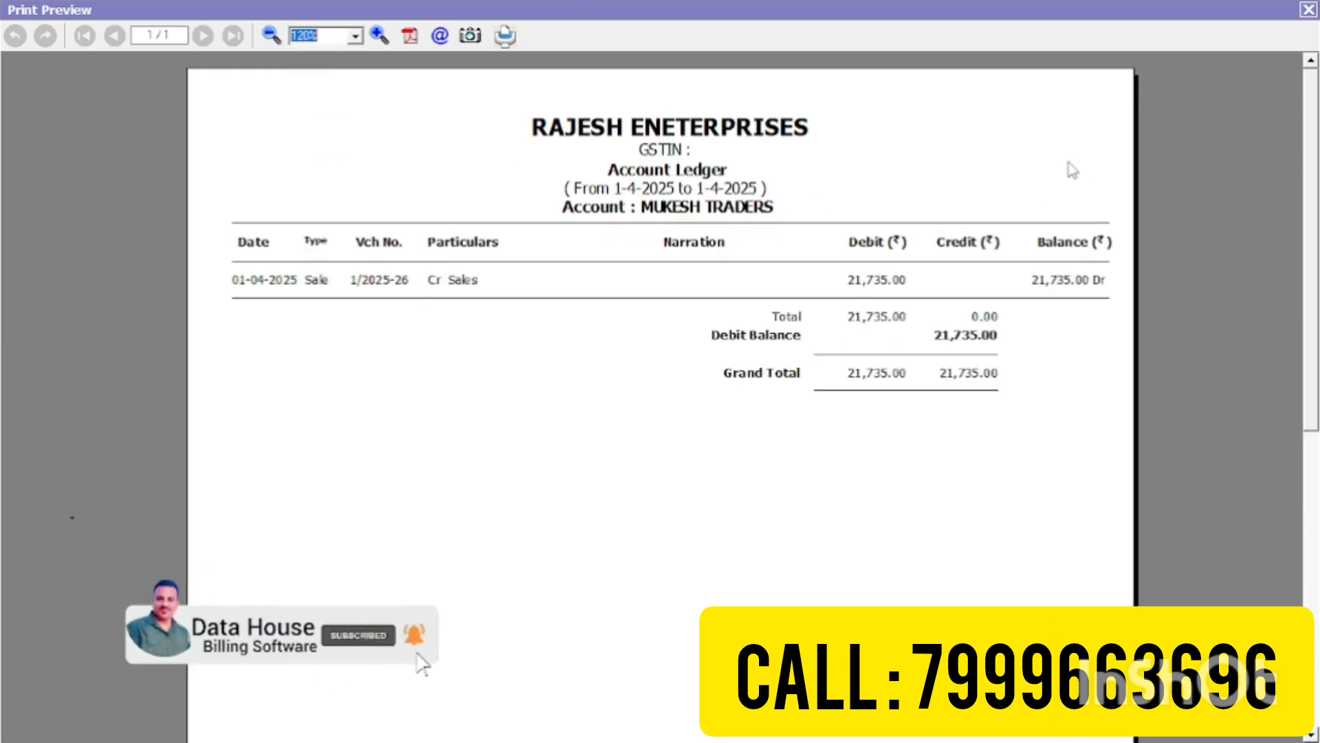
{"action": "left_click", "coordinate": [1309, 9]}
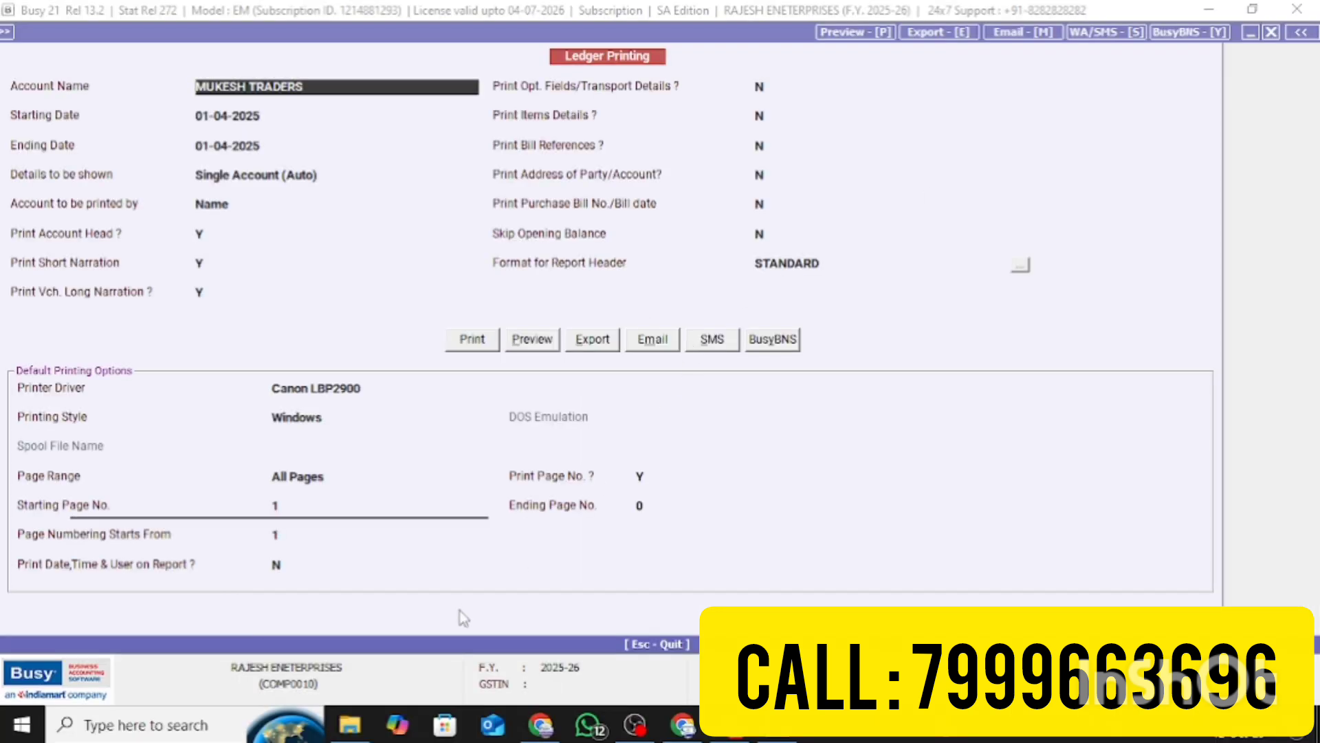
{"action": "left_click", "coordinate": [634, 725]}
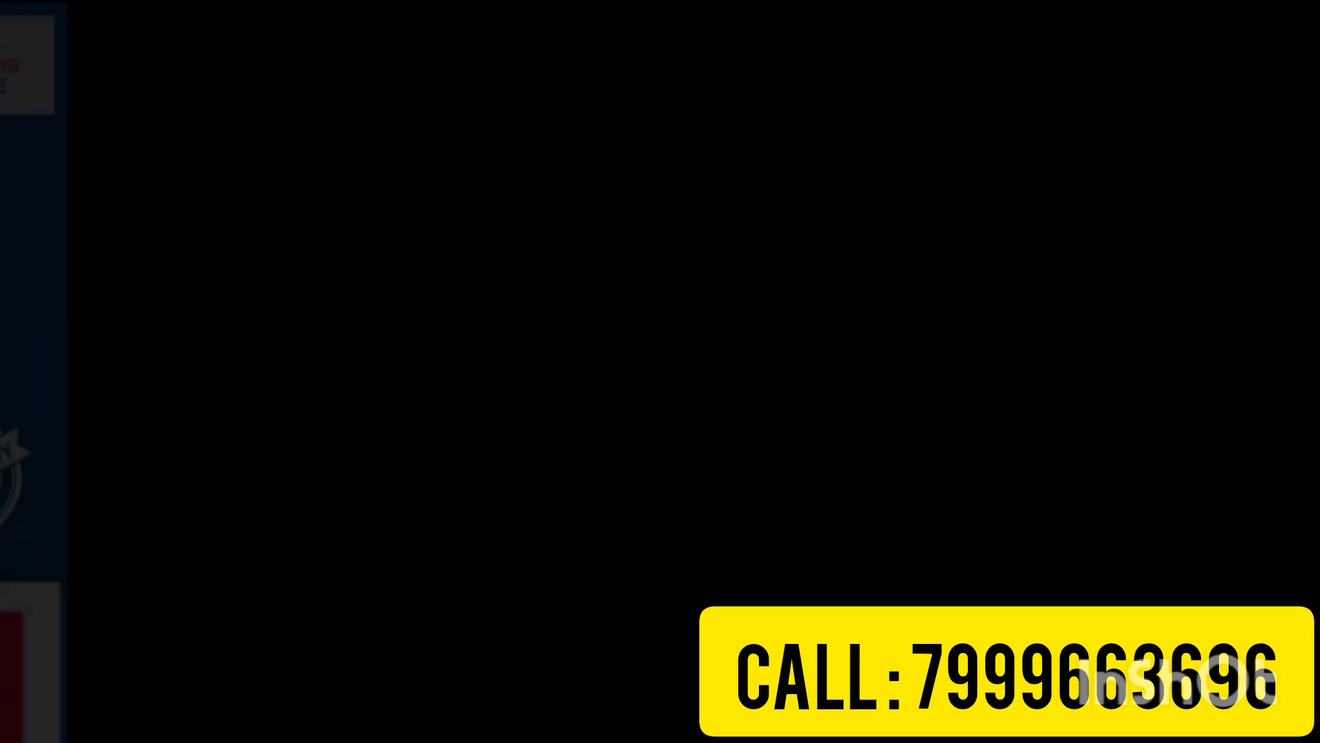